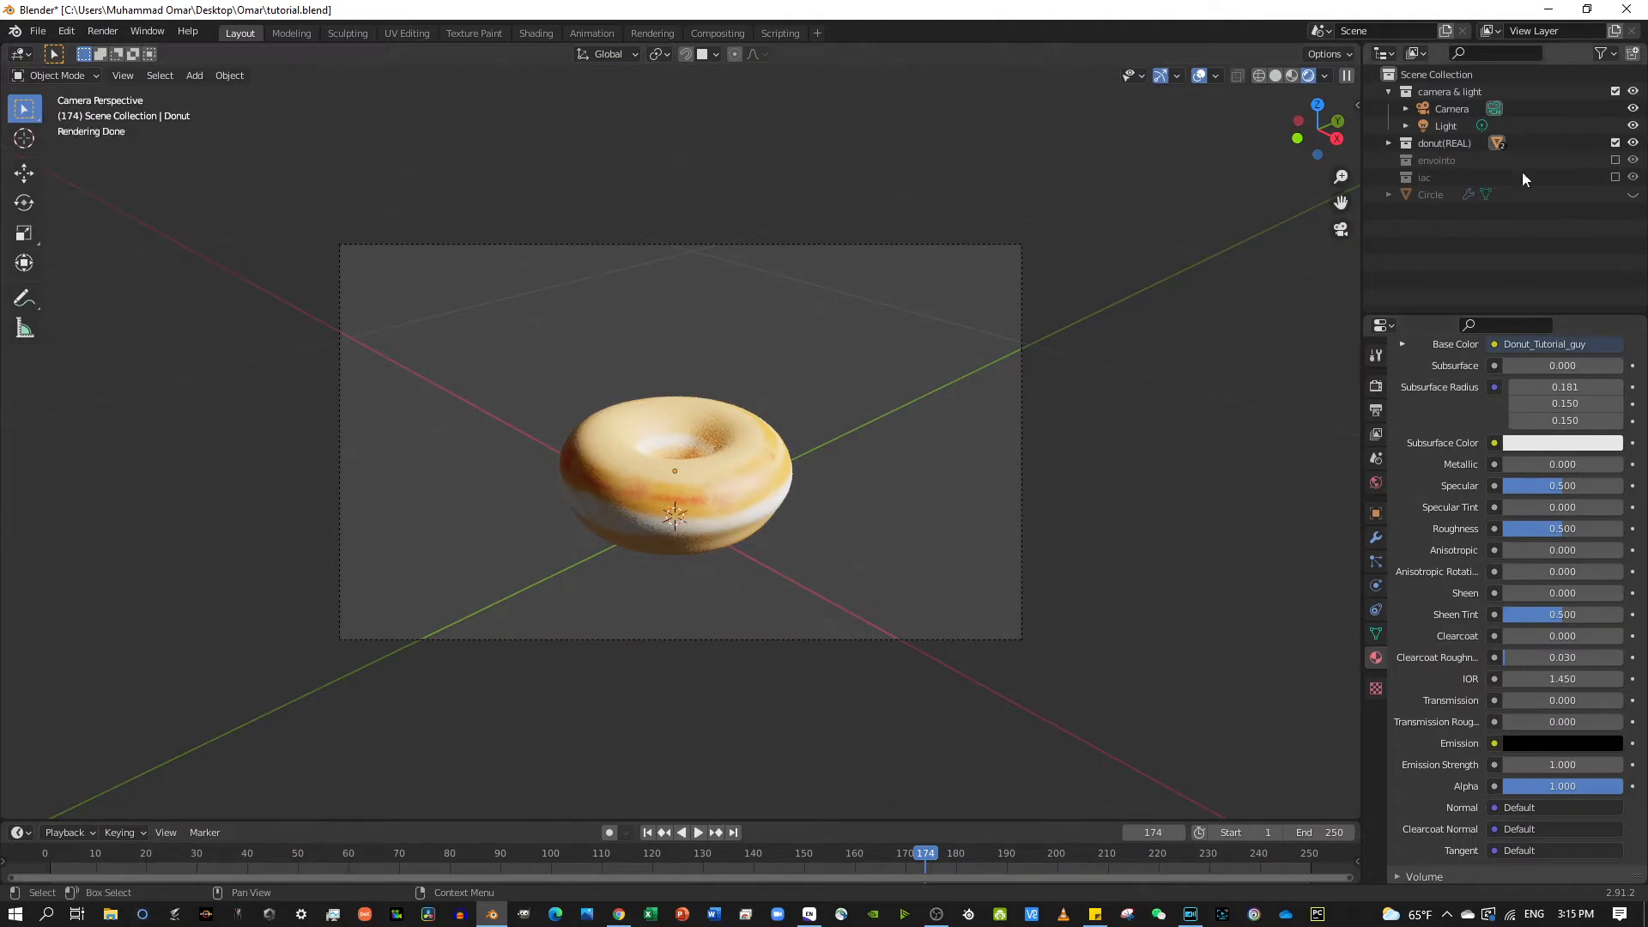
Enable the envointo and iac collections and unhide the Circle plate and the donut's icing object
{"action": "left_click", "coordinate": [1615, 159]}
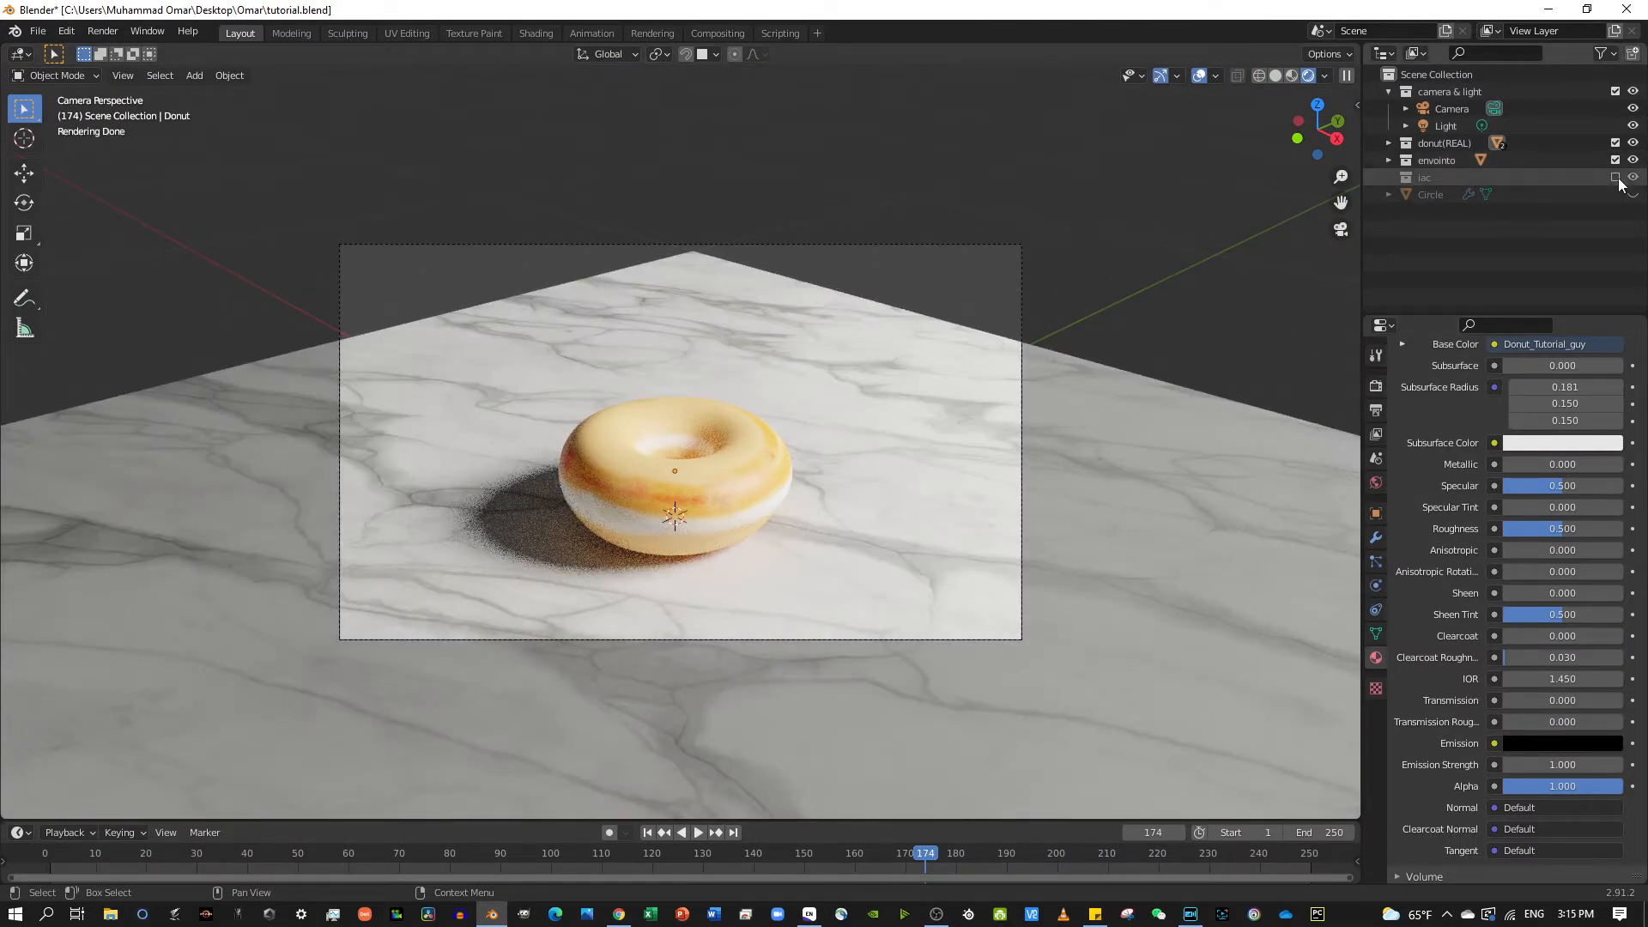
{"action": "left_click", "coordinate": [1615, 177]}
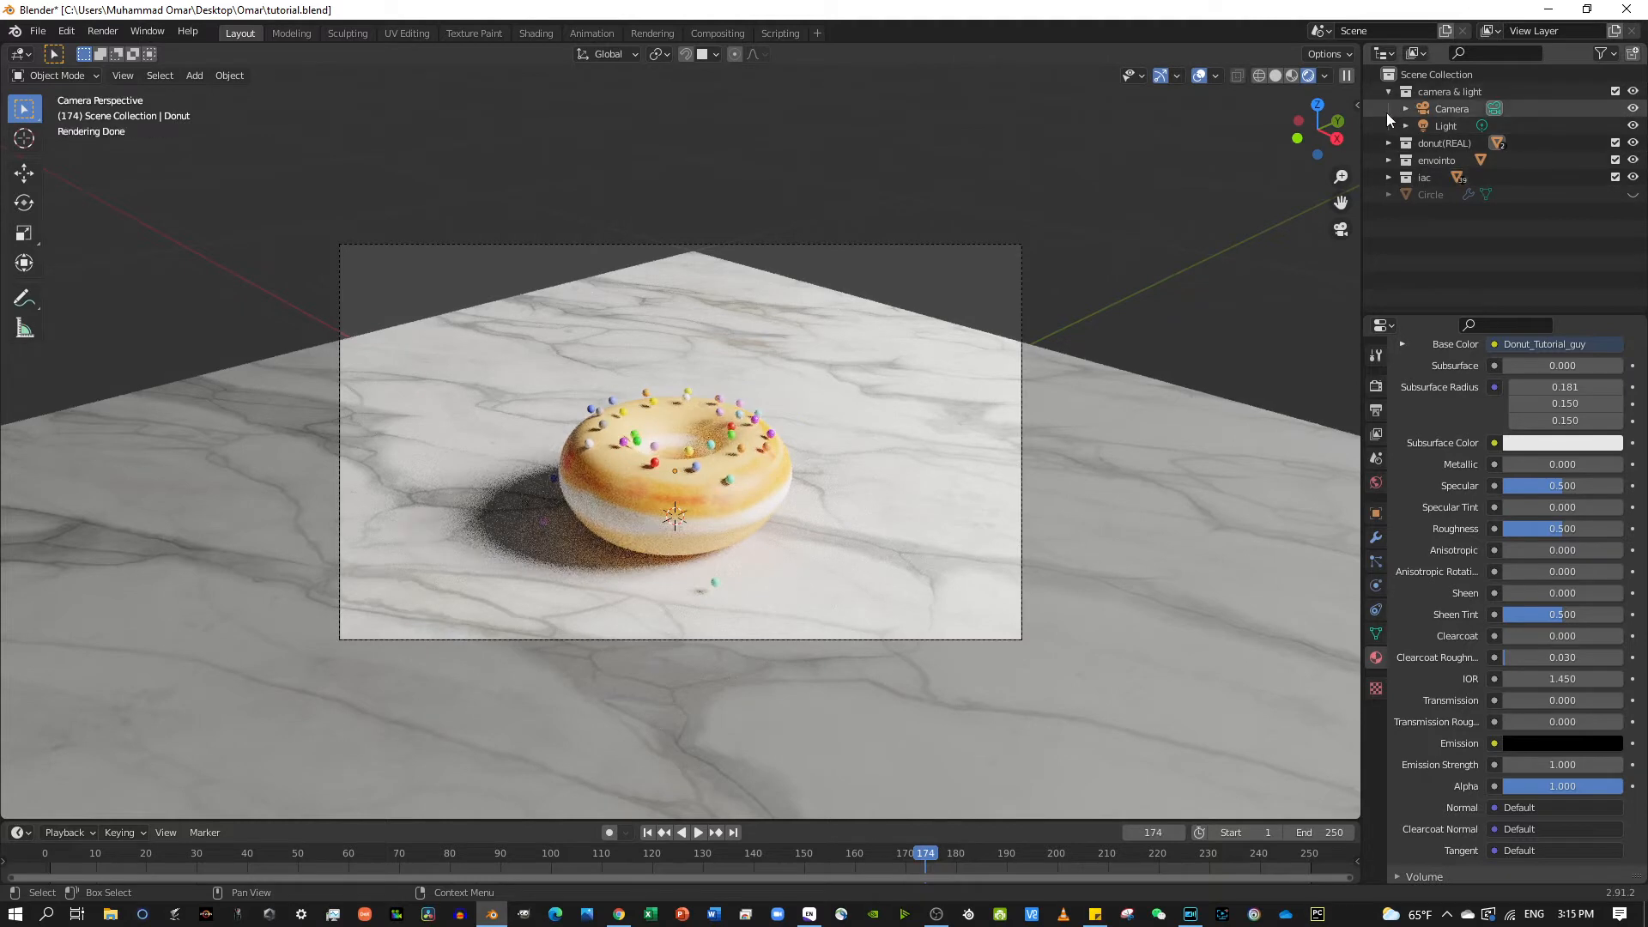
{"action": "left_click", "coordinate": [1384, 89]}
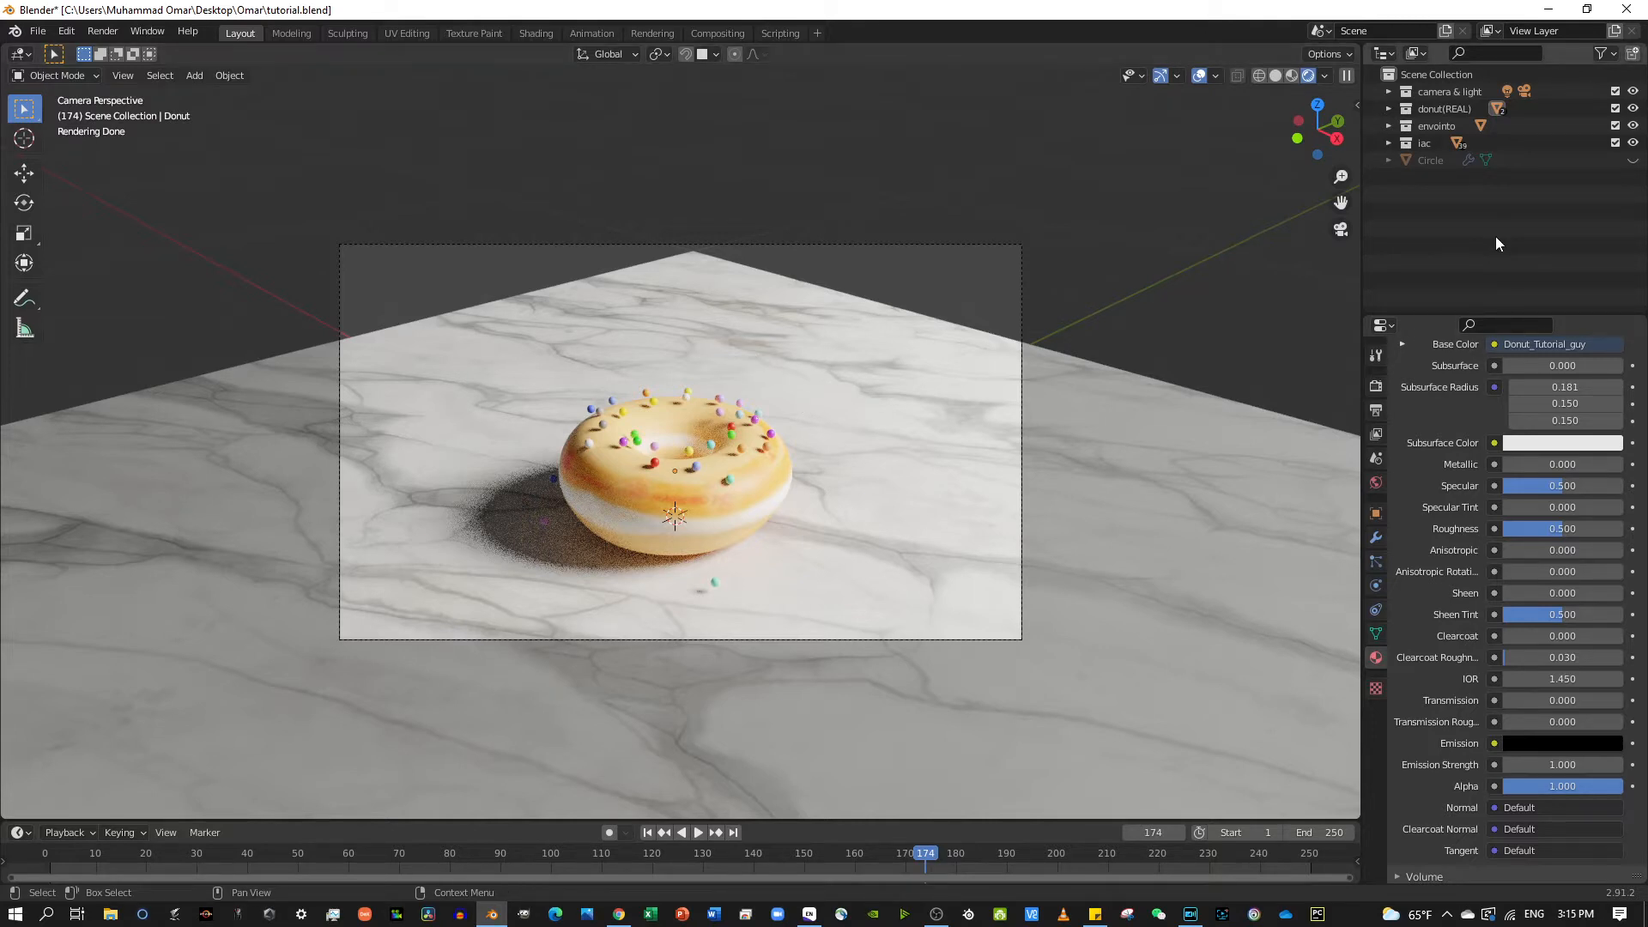
{"action": "left_click", "coordinate": [1632, 161]}
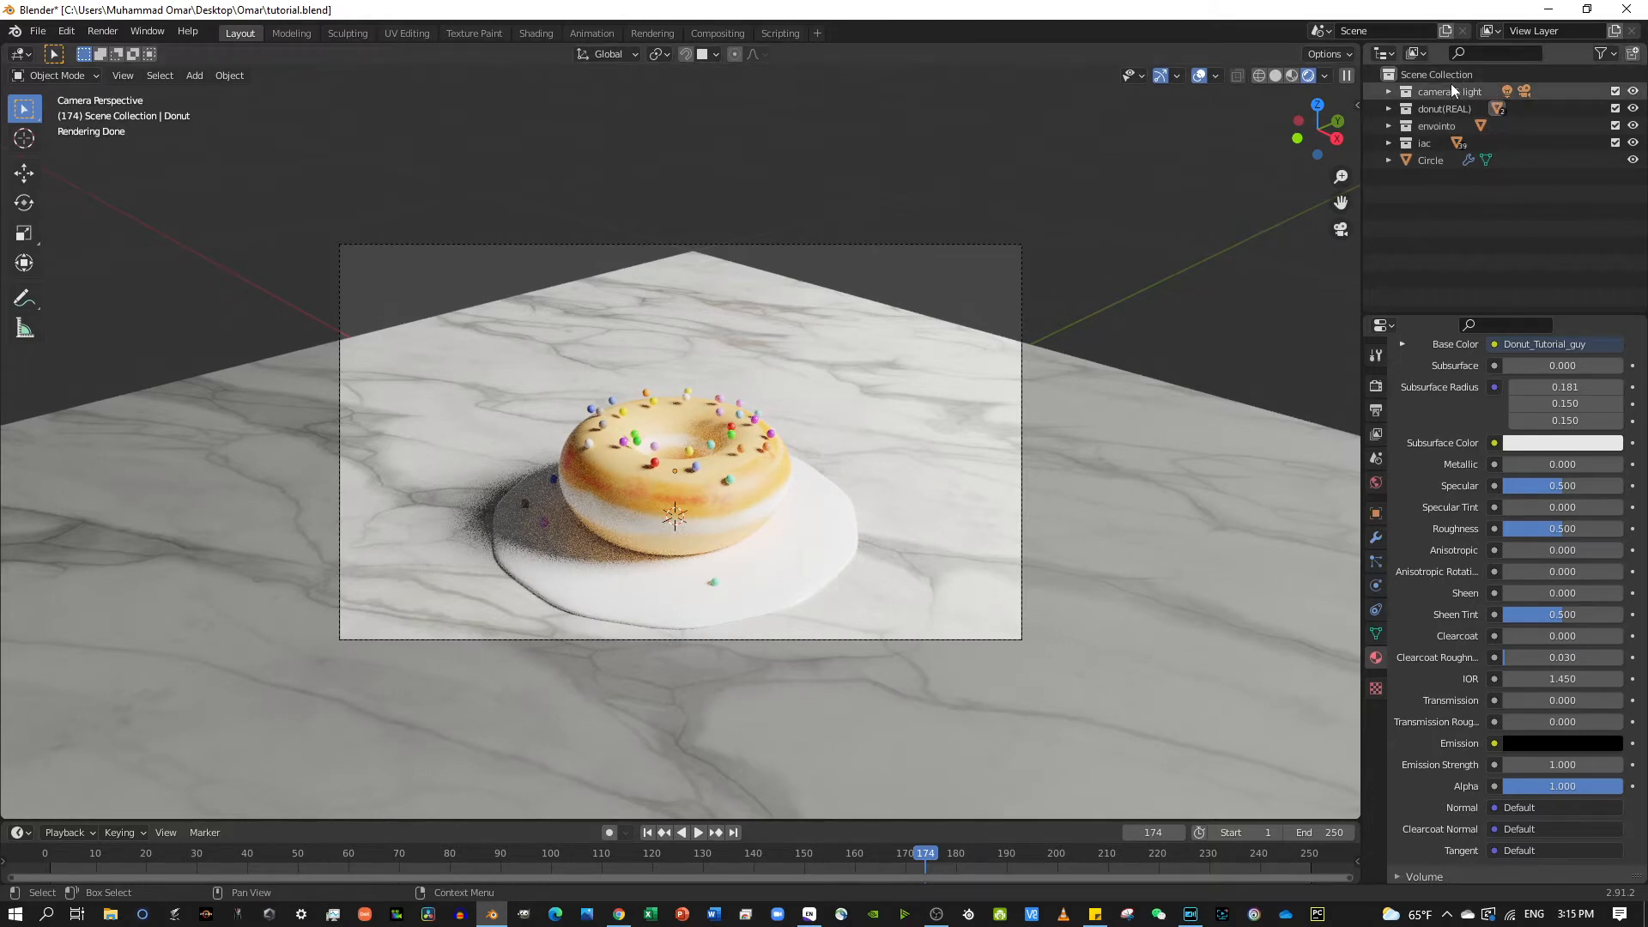
{"action": "left_click", "coordinate": [1387, 108]}
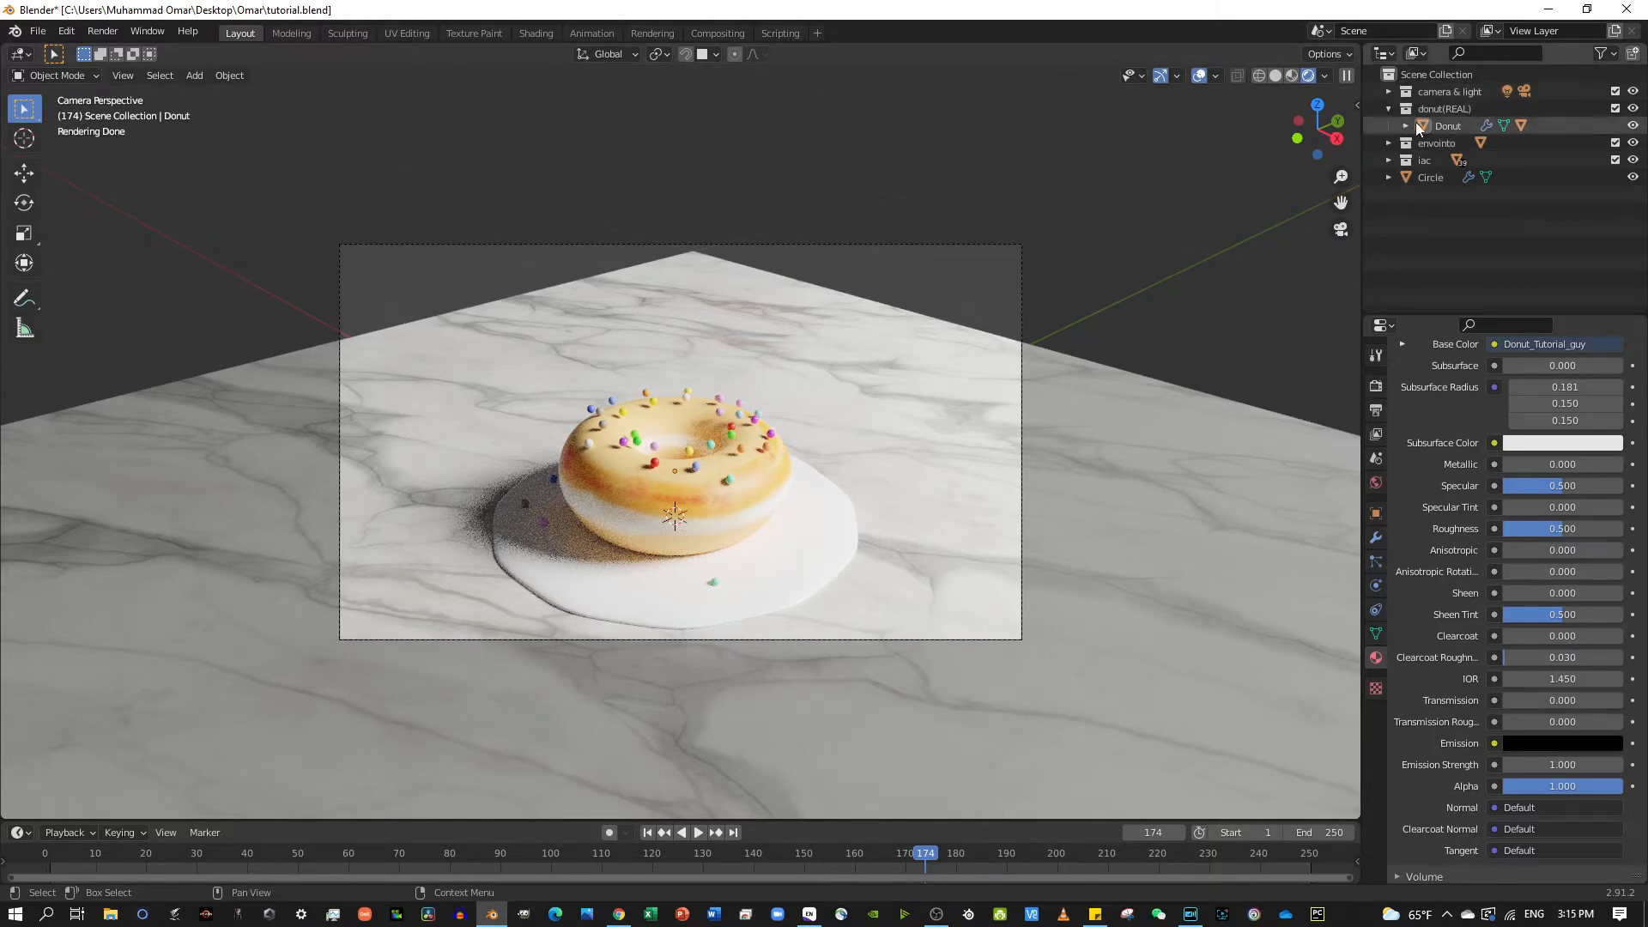
{"action": "left_click", "coordinate": [1411, 125]}
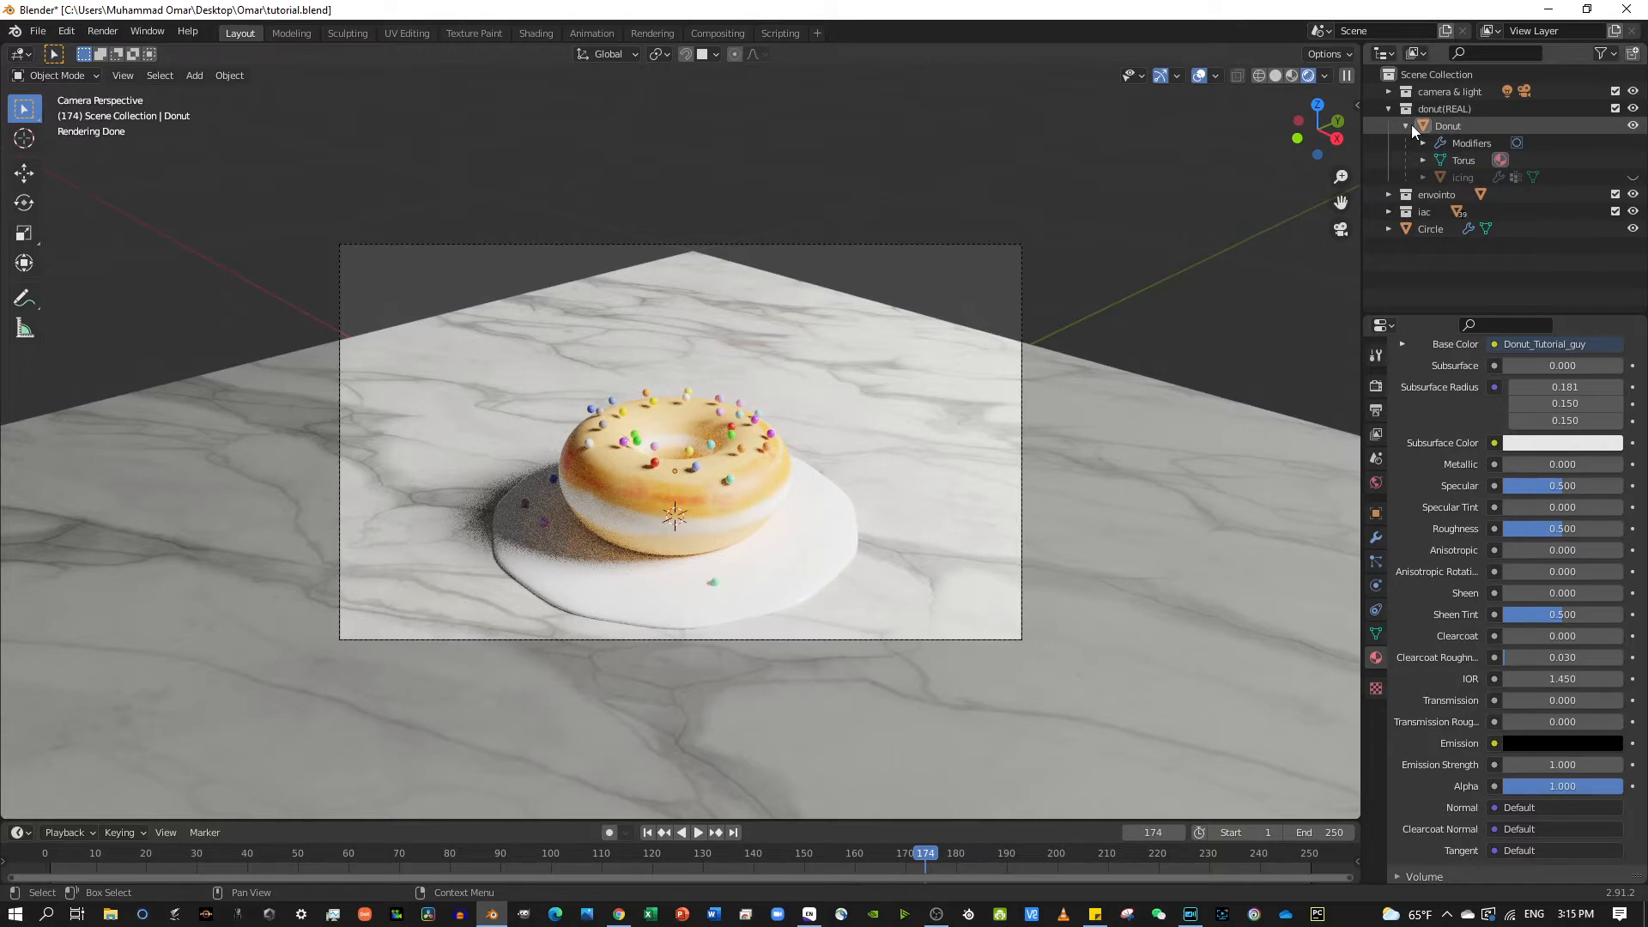
{"action": "left_click", "coordinate": [1633, 177]}
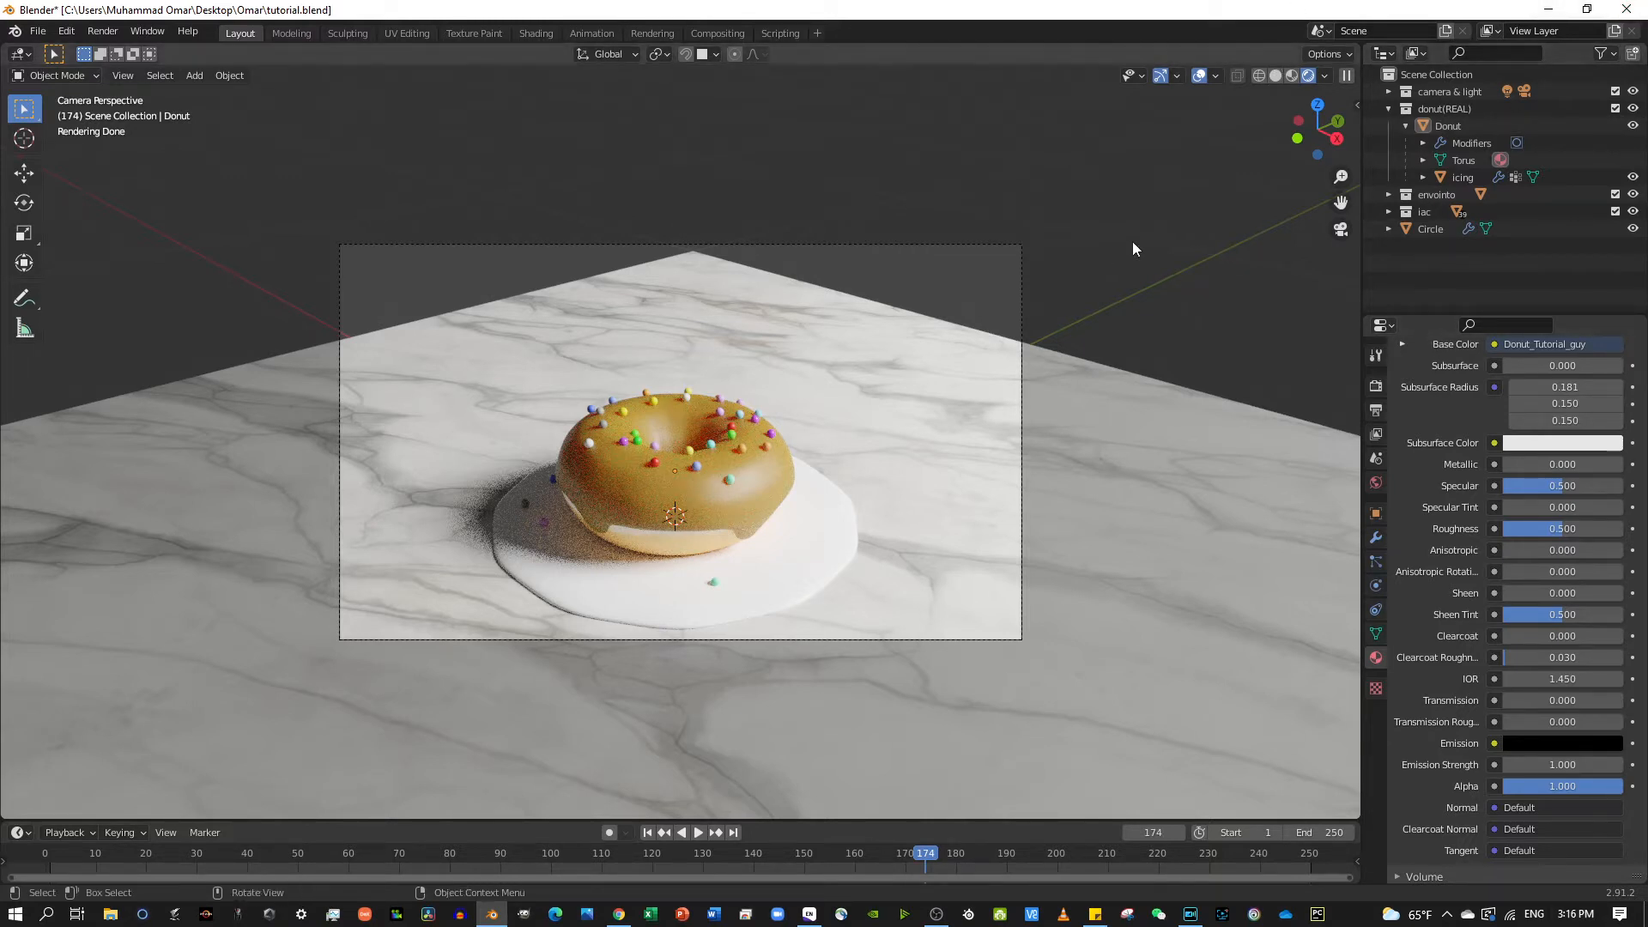
Exclude the iac and envointo collections and hide the Circle and icing objects, leaving only the donut visible
{"action": "left_click", "coordinate": [1615, 212]}
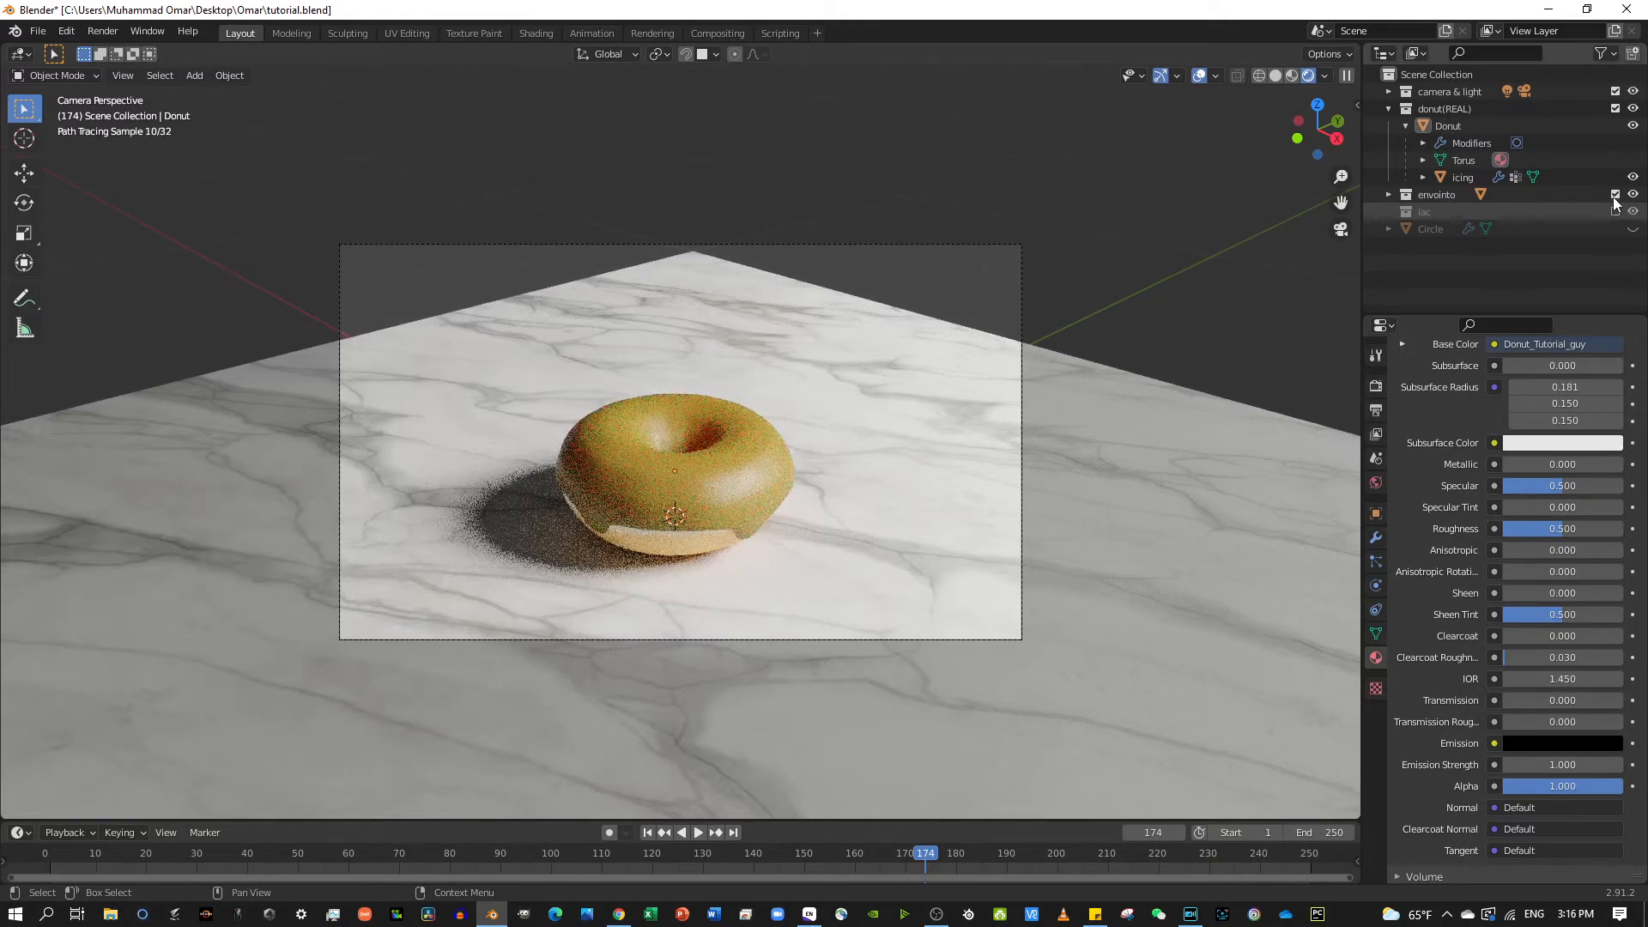
{"action": "left_click", "coordinate": [1614, 194]}
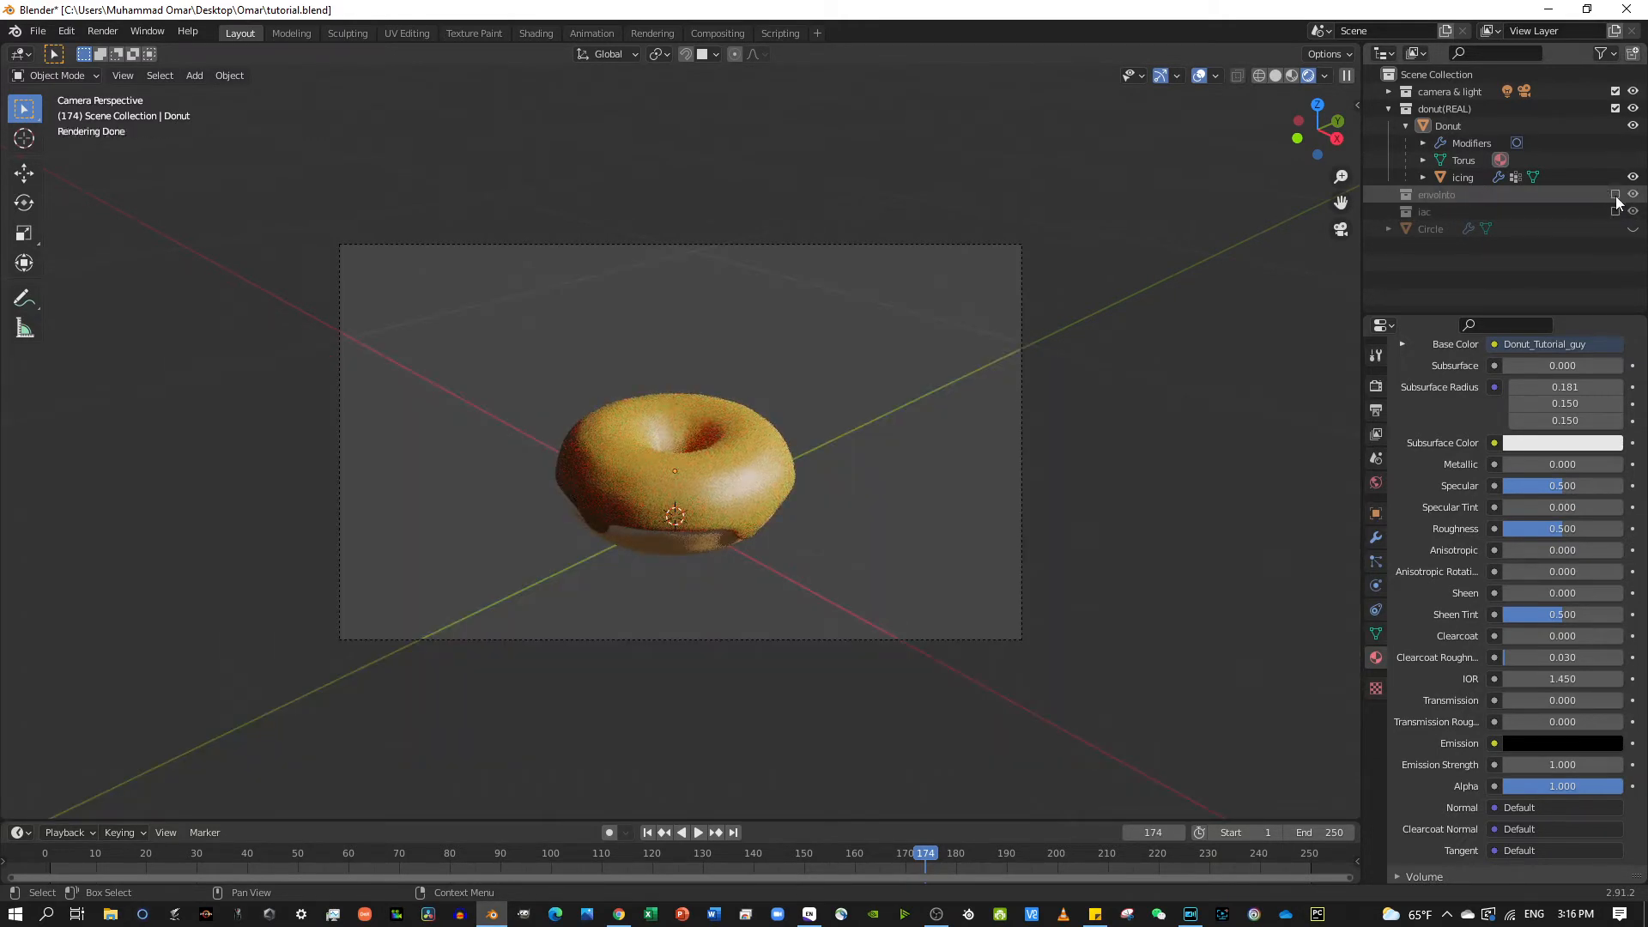
{"action": "left_click", "coordinate": [1616, 110]}
{"action": "left_click", "coordinate": [1615, 110]}
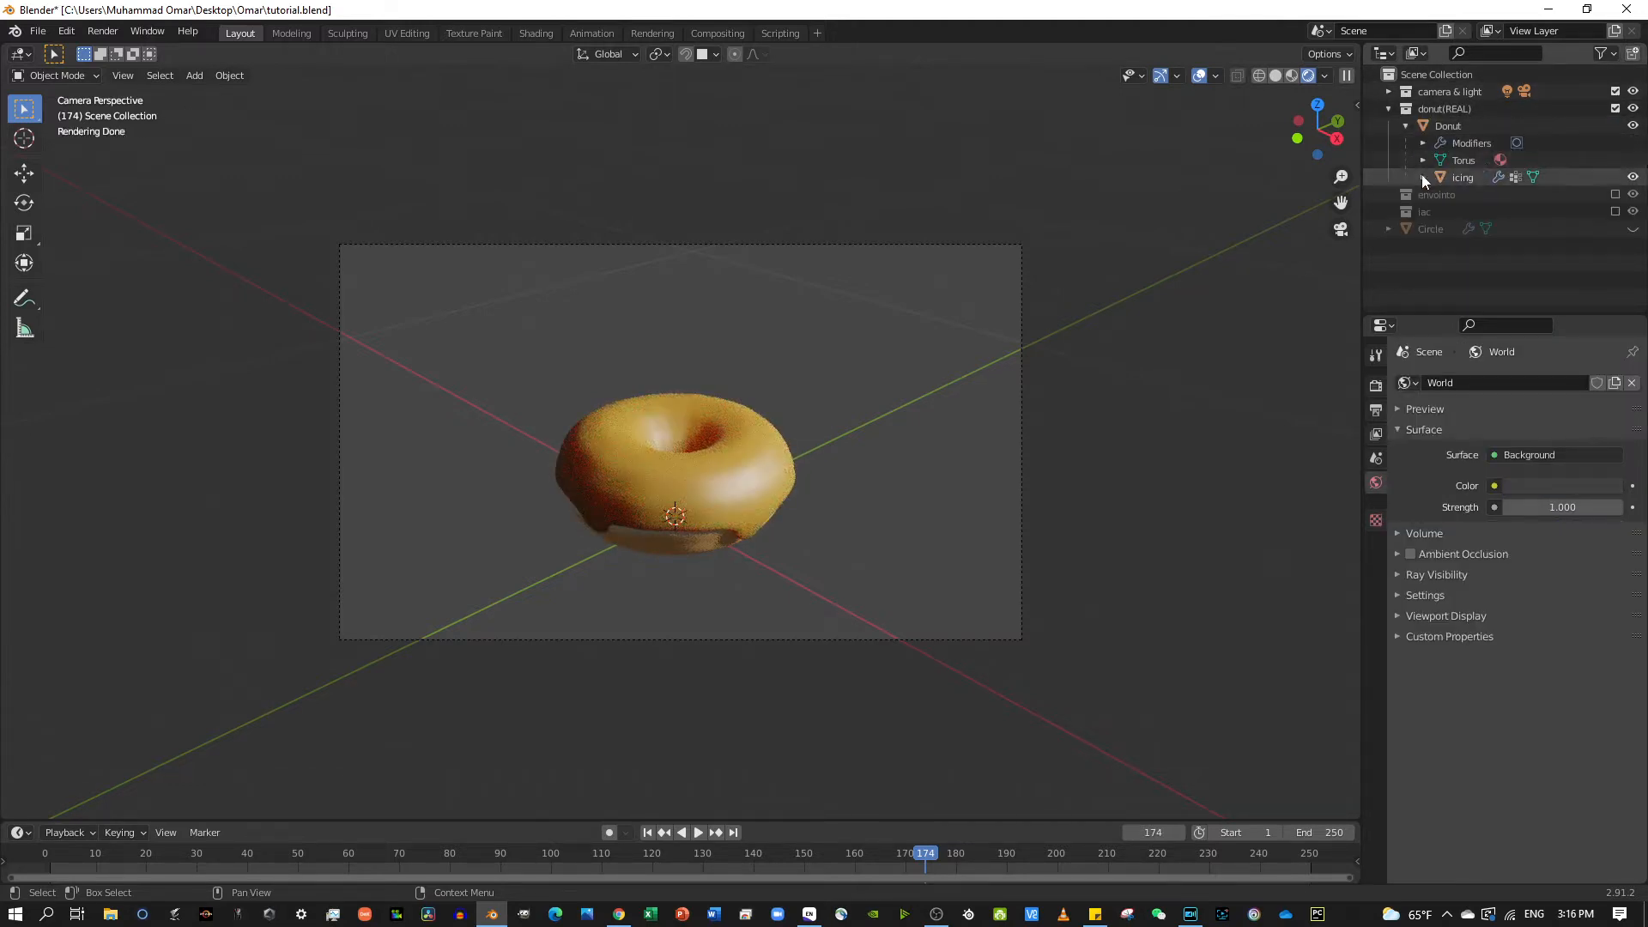
{"action": "left_click", "coordinate": [1631, 178]}
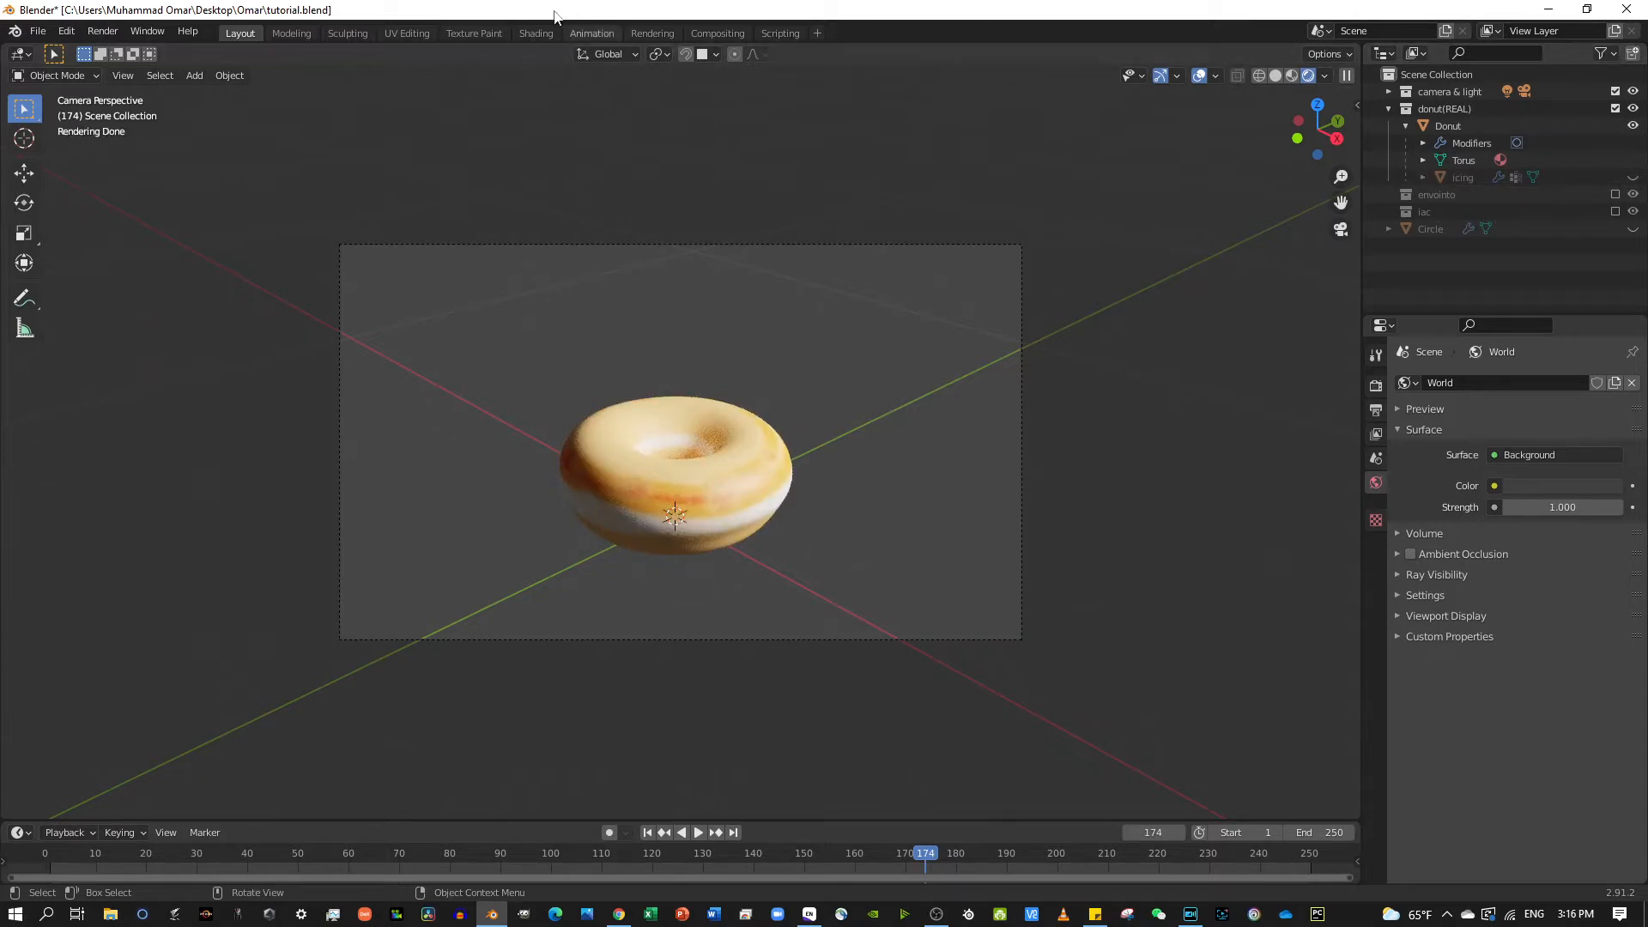
Switch to the Shading workspace and select the donut to bring up its material nodes
{"action": "left_click", "coordinate": [540, 33]}
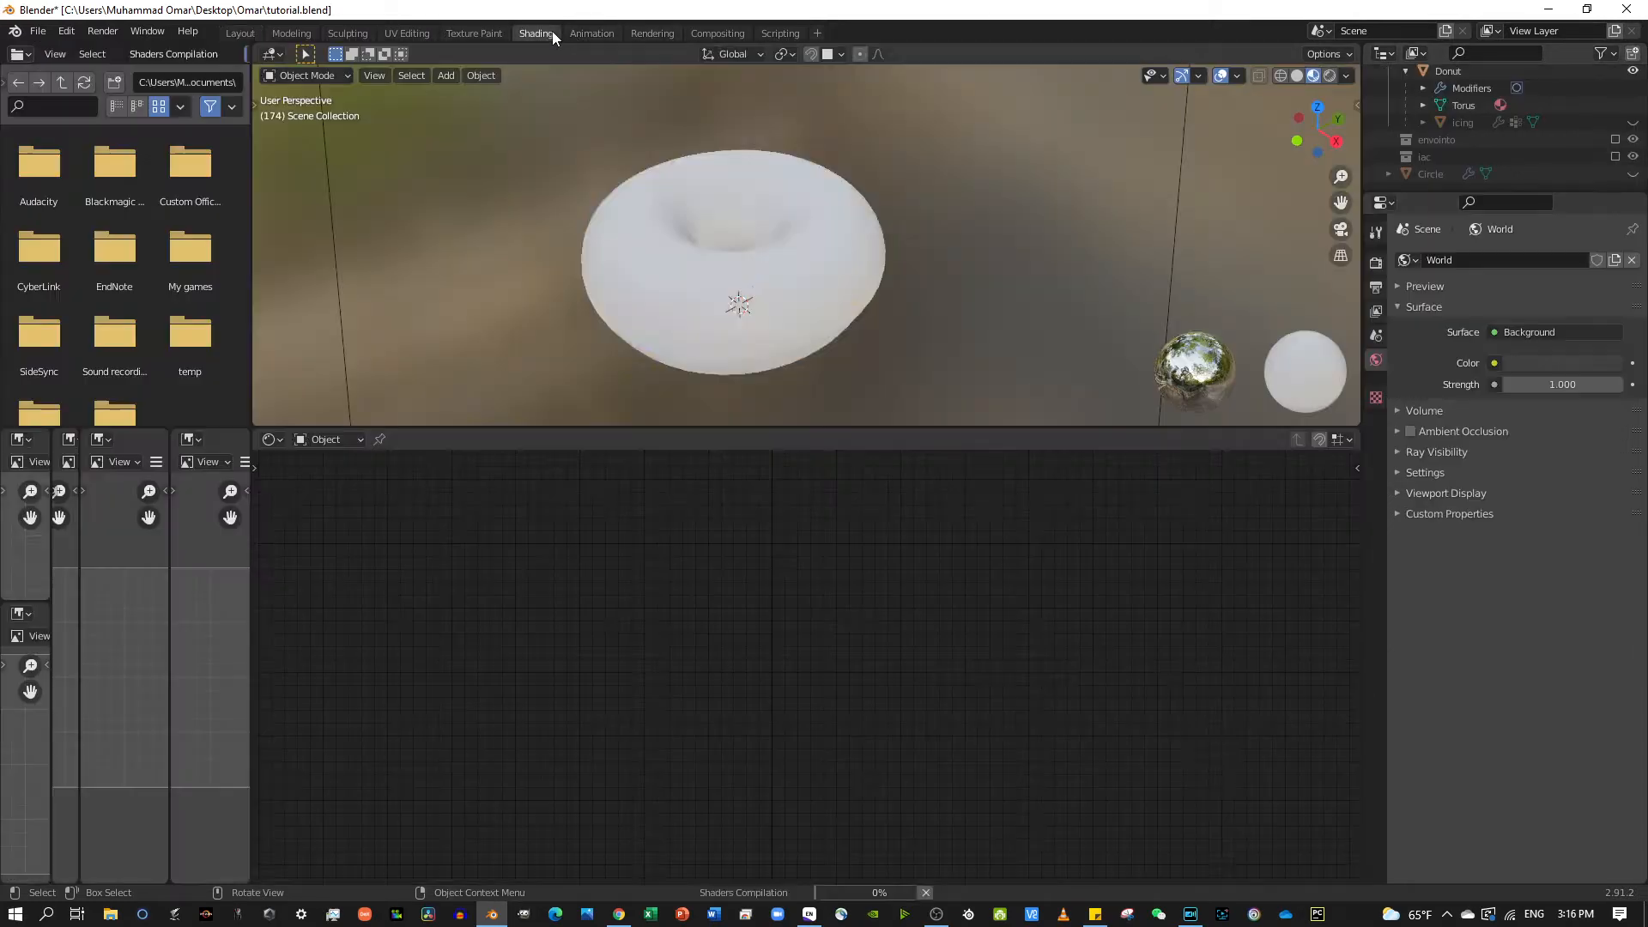
{"action": "left_click", "coordinate": [635, 278]}
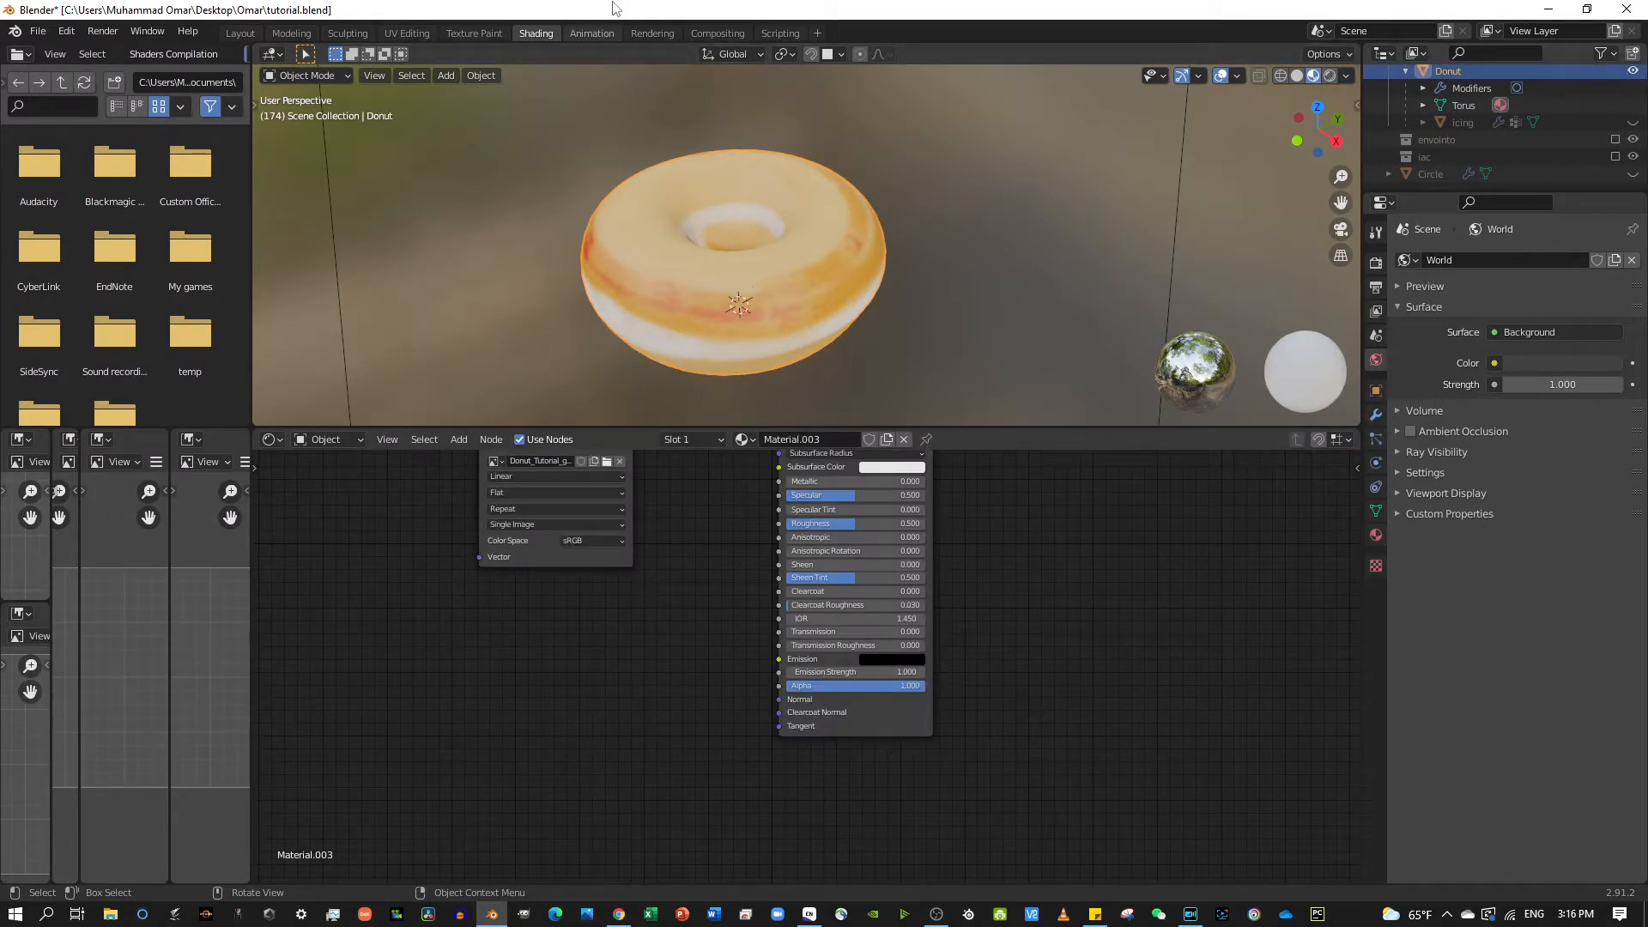
{"action": "middle_click_drag", "start_coordinate": [576, 667], "coordinate": [516, 789]}
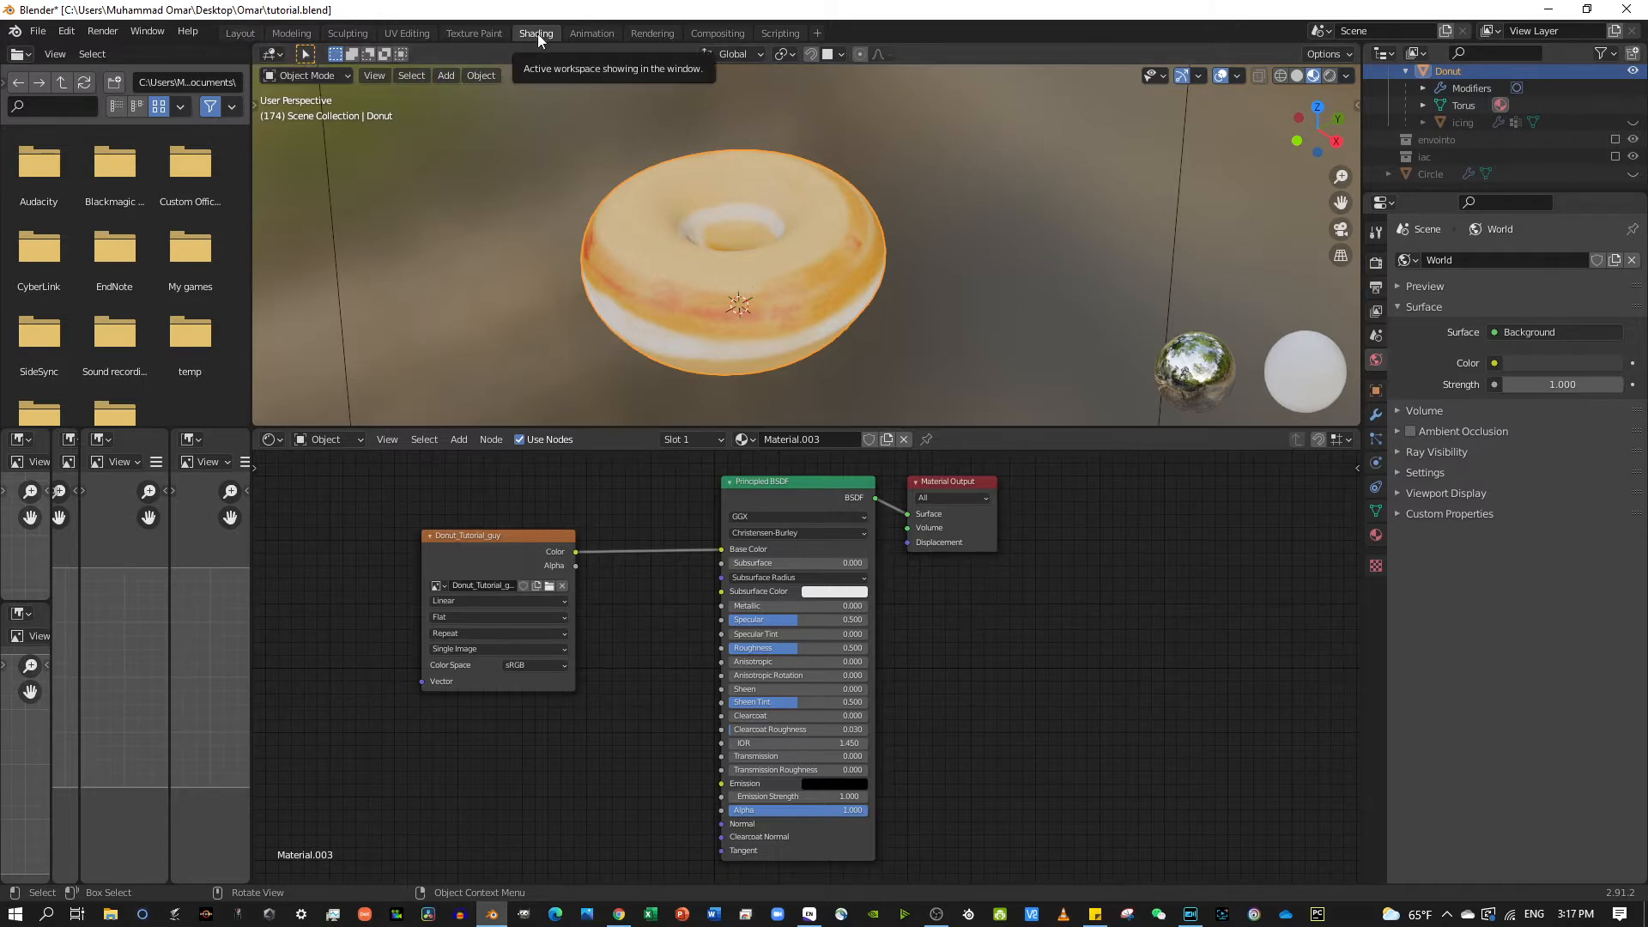
Compare the donut in different viewport shading modes, including Rendered, and return to Material Preview
{"action": "left_click", "coordinate": [1297, 77]}
{"action": "left_click", "coordinate": [1313, 76]}
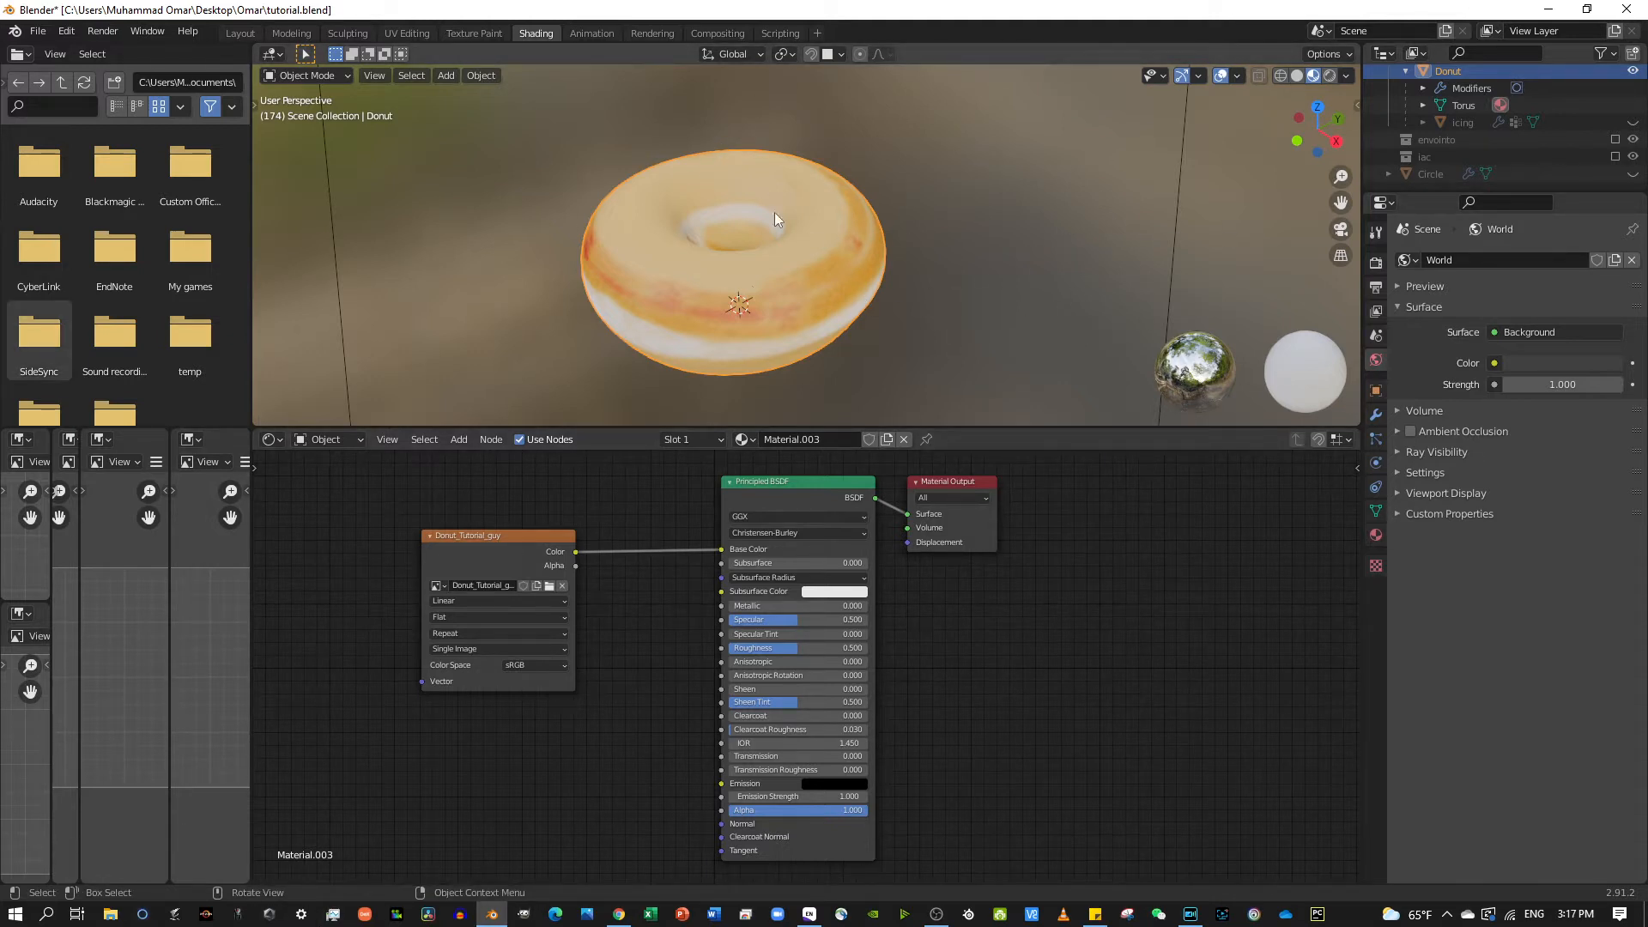
{"action": "left_click", "coordinate": [1328, 77]}
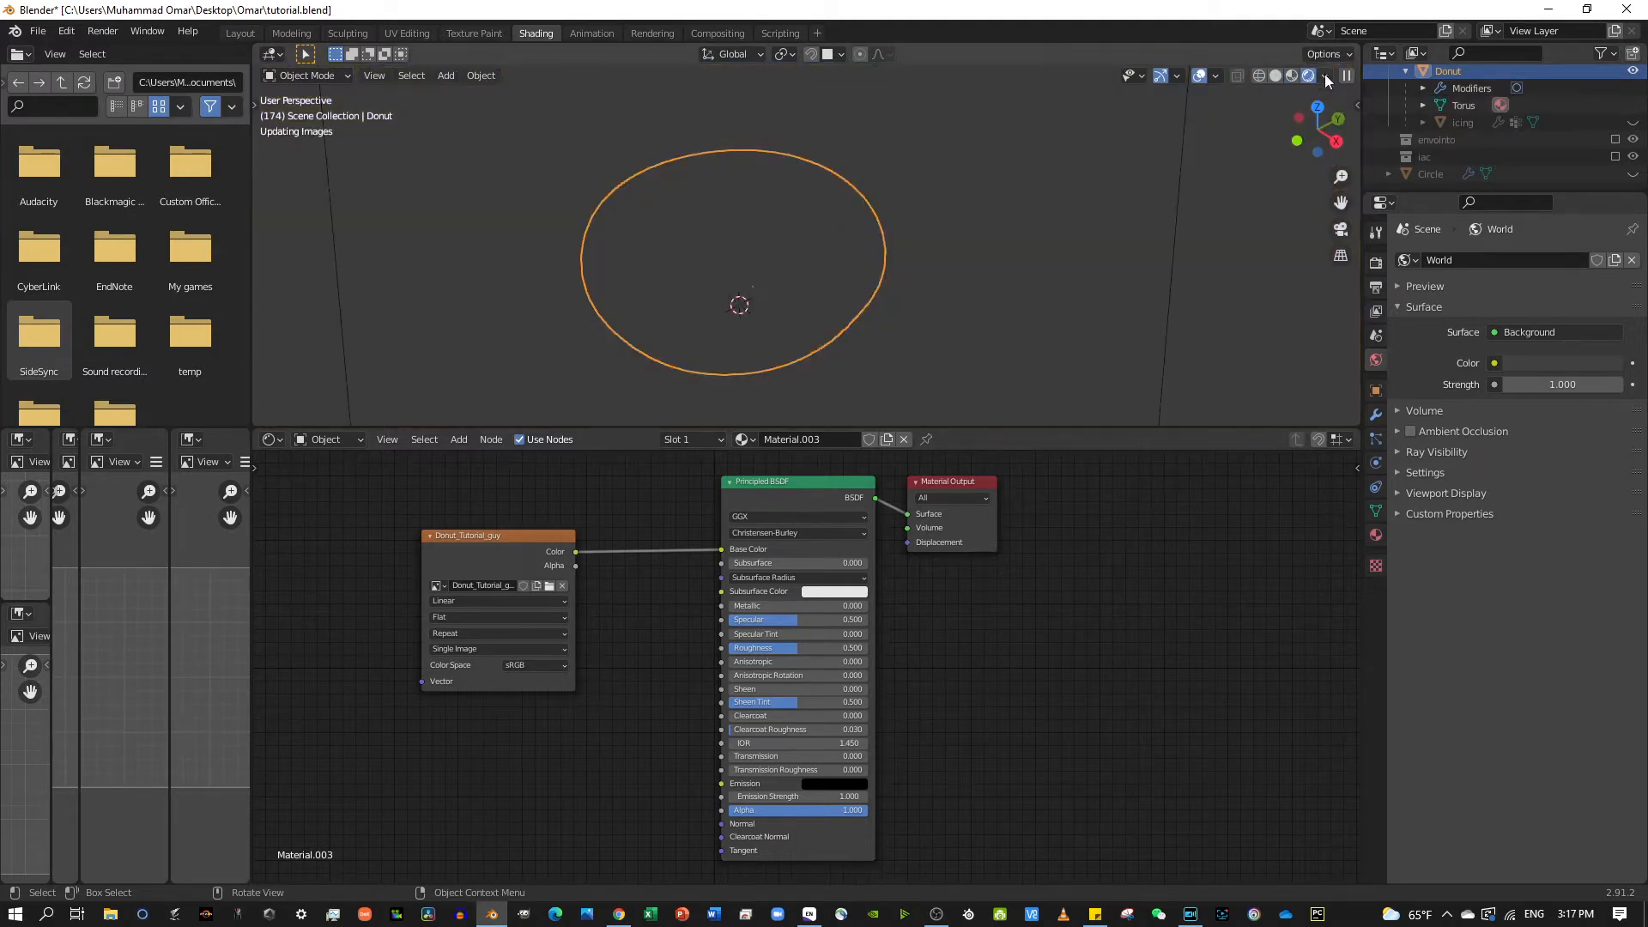
{"action": "left_click", "coordinate": [1291, 76]}
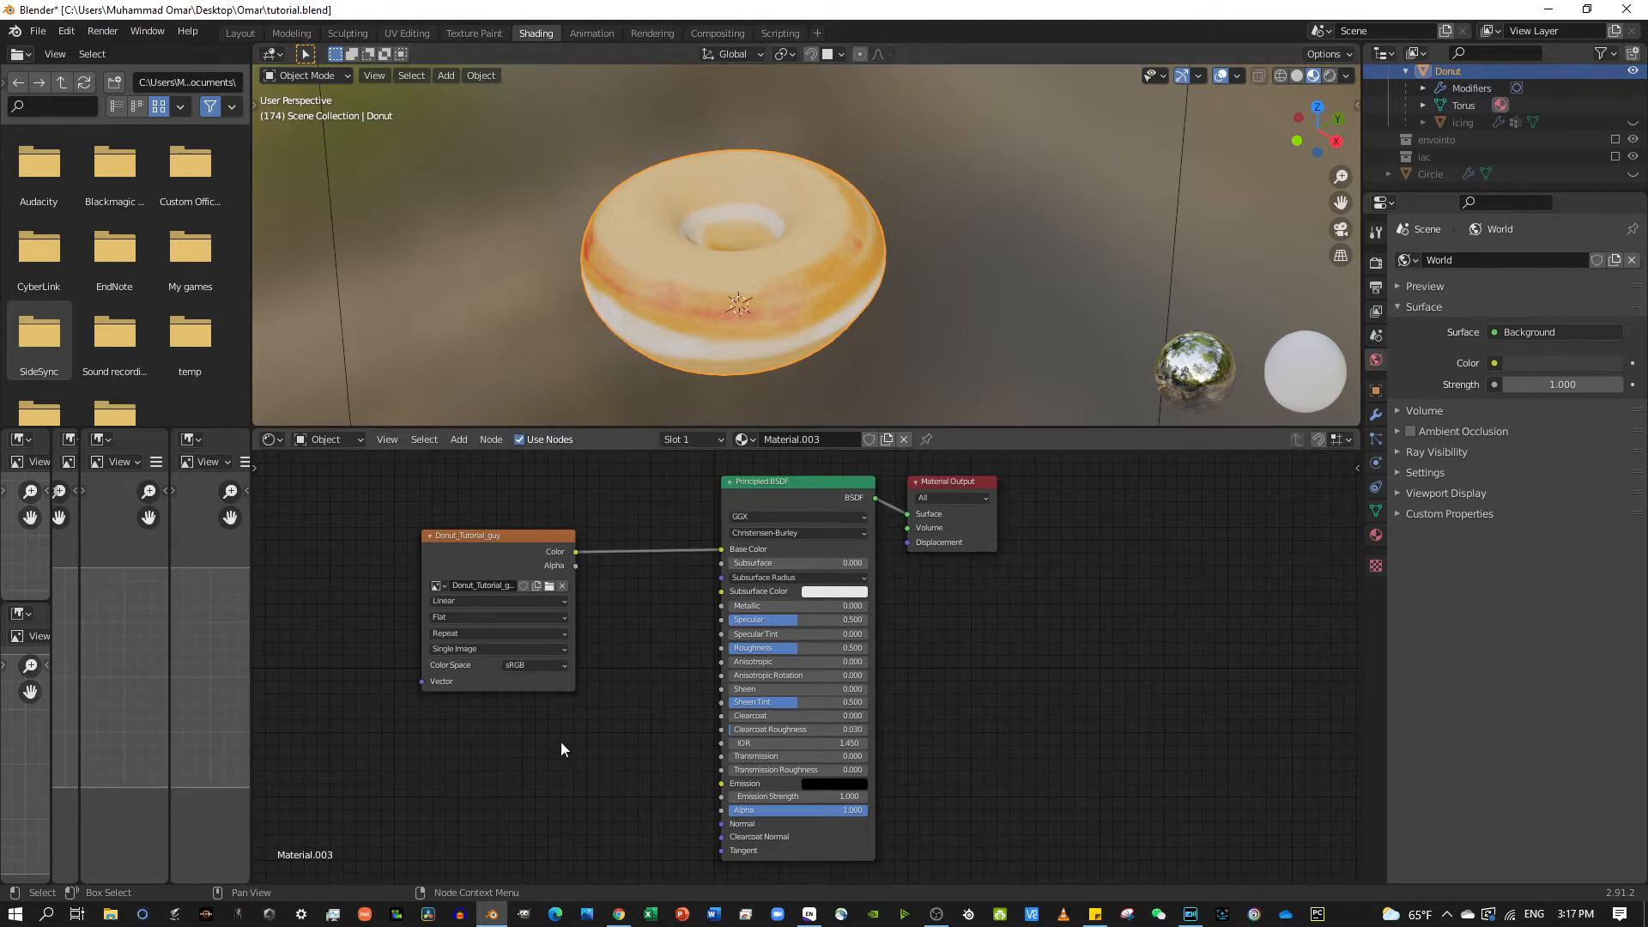
Add a Noise Texture node below the donut's image texture node and preview its Fac output on the donut
{"action": "middle_click_drag", "start_coordinate": [503, 800], "coordinate": [506, 738]}
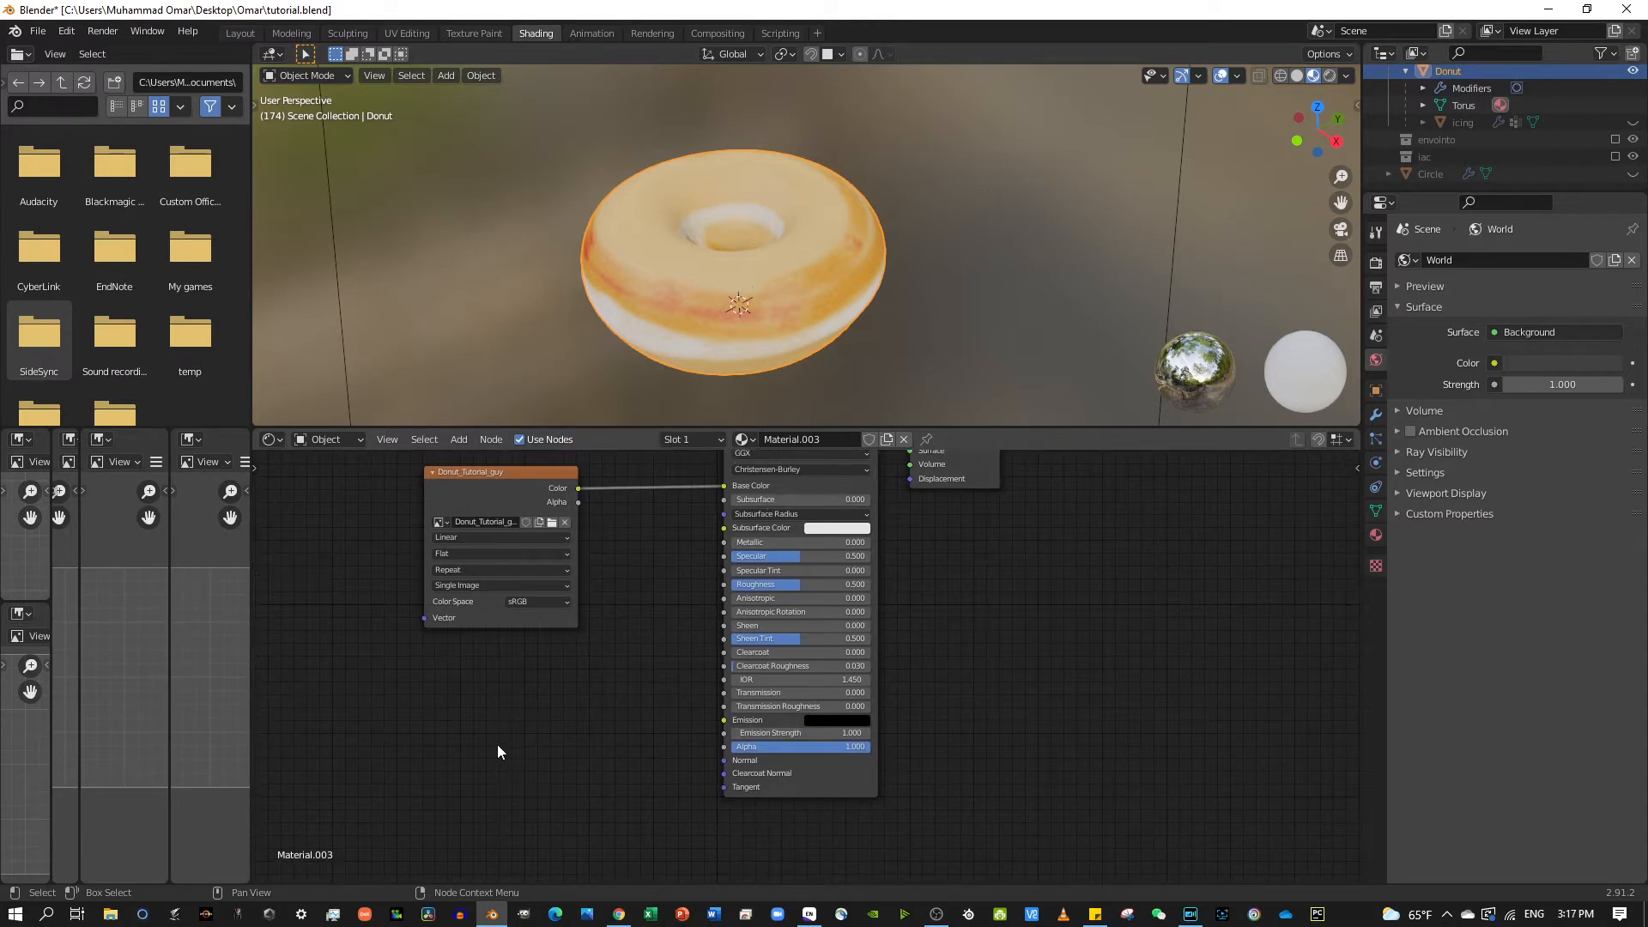
{"action": "key", "text": "shift+a"}
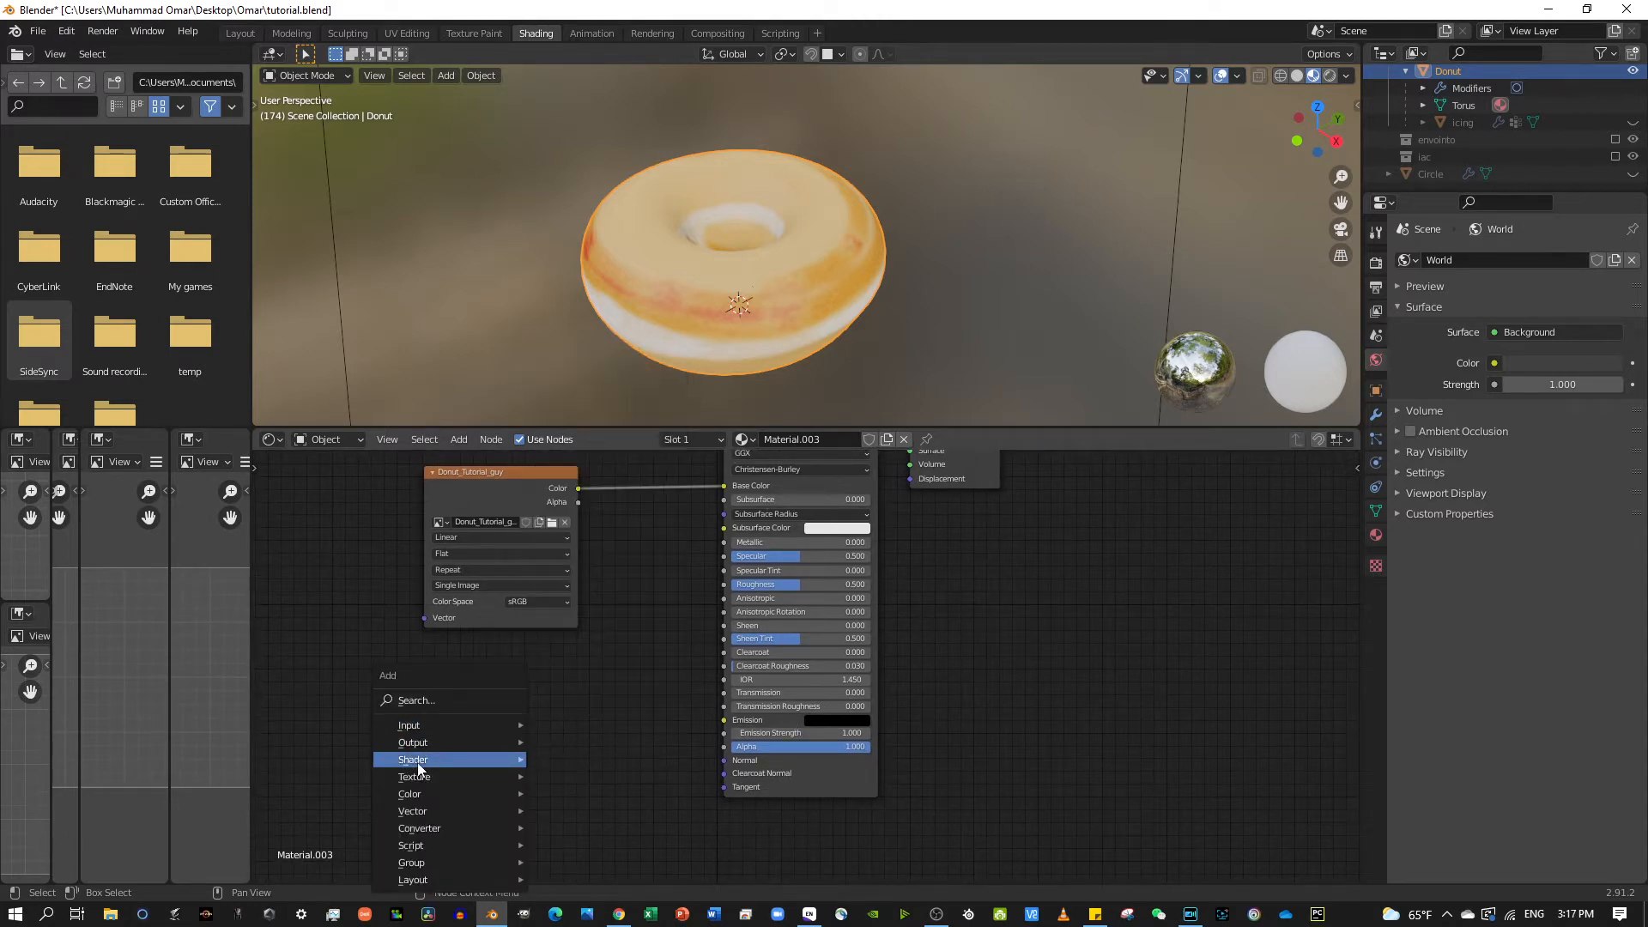
{"action": "mouse_move", "coordinate": [435, 771]}
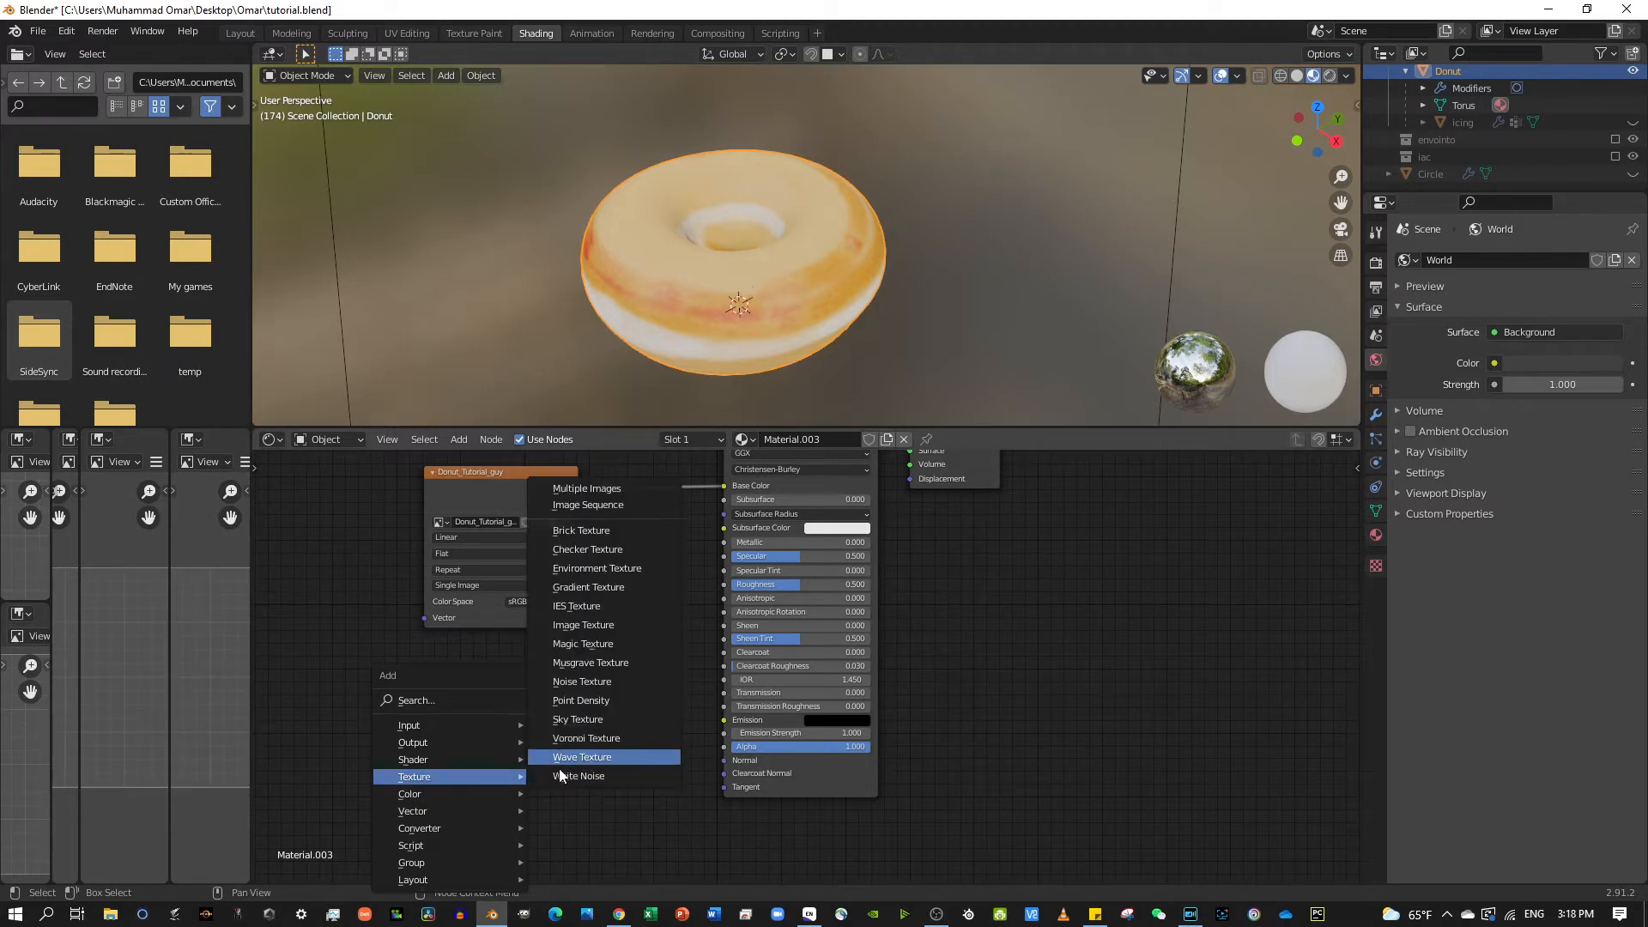
{"action": "left_click", "coordinate": [650, 681]}
{"action": "left_click", "coordinate": [514, 649]}
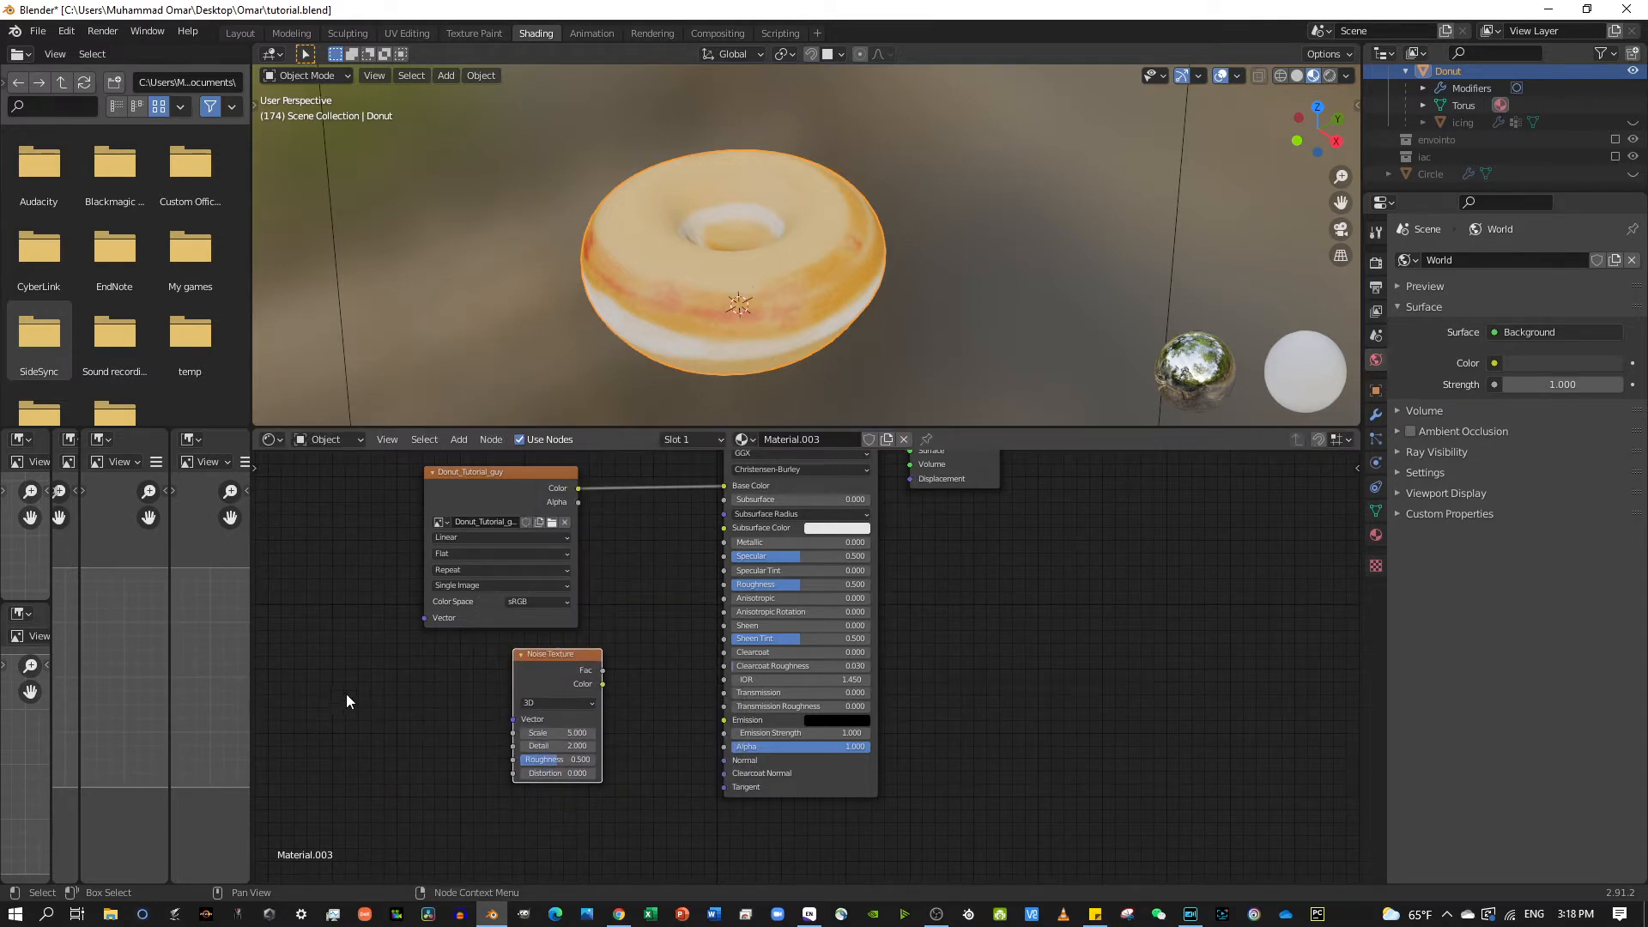
{"action": "middle_click_drag", "start_coordinate": [630, 613], "coordinate": [585, 672]}
{"action": "scroll", "coordinate": [583, 676], "scroll_direction": "down", "scroll_amount": 1}
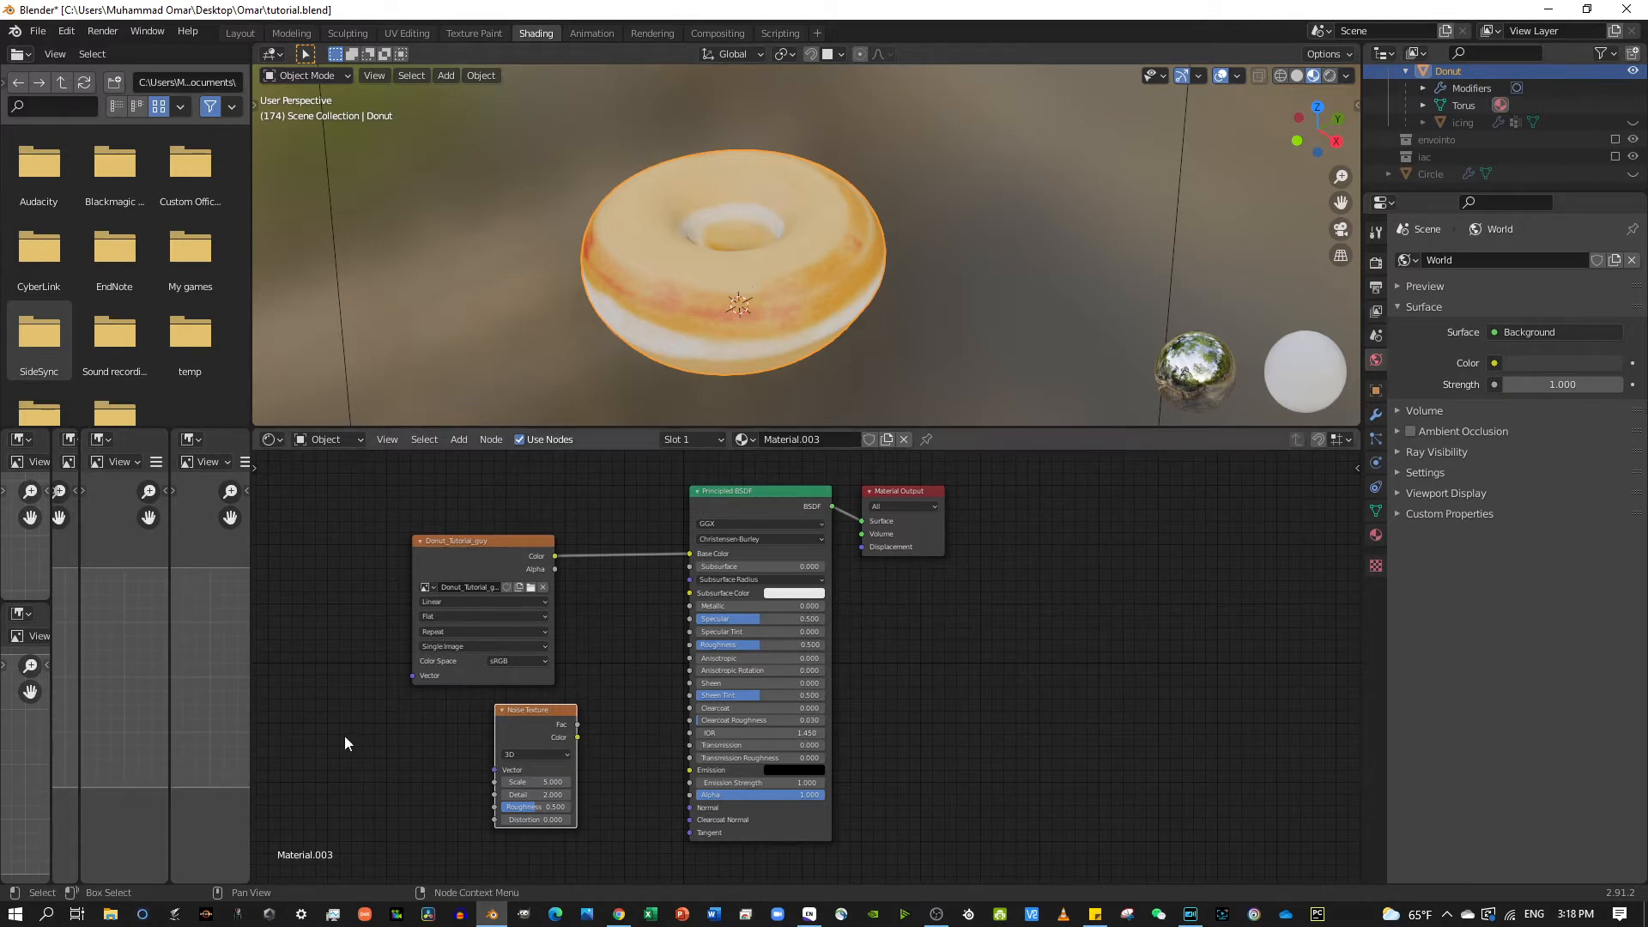
{"action": "left_click", "coordinate": [513, 730], "text": "ctrl+shift"}
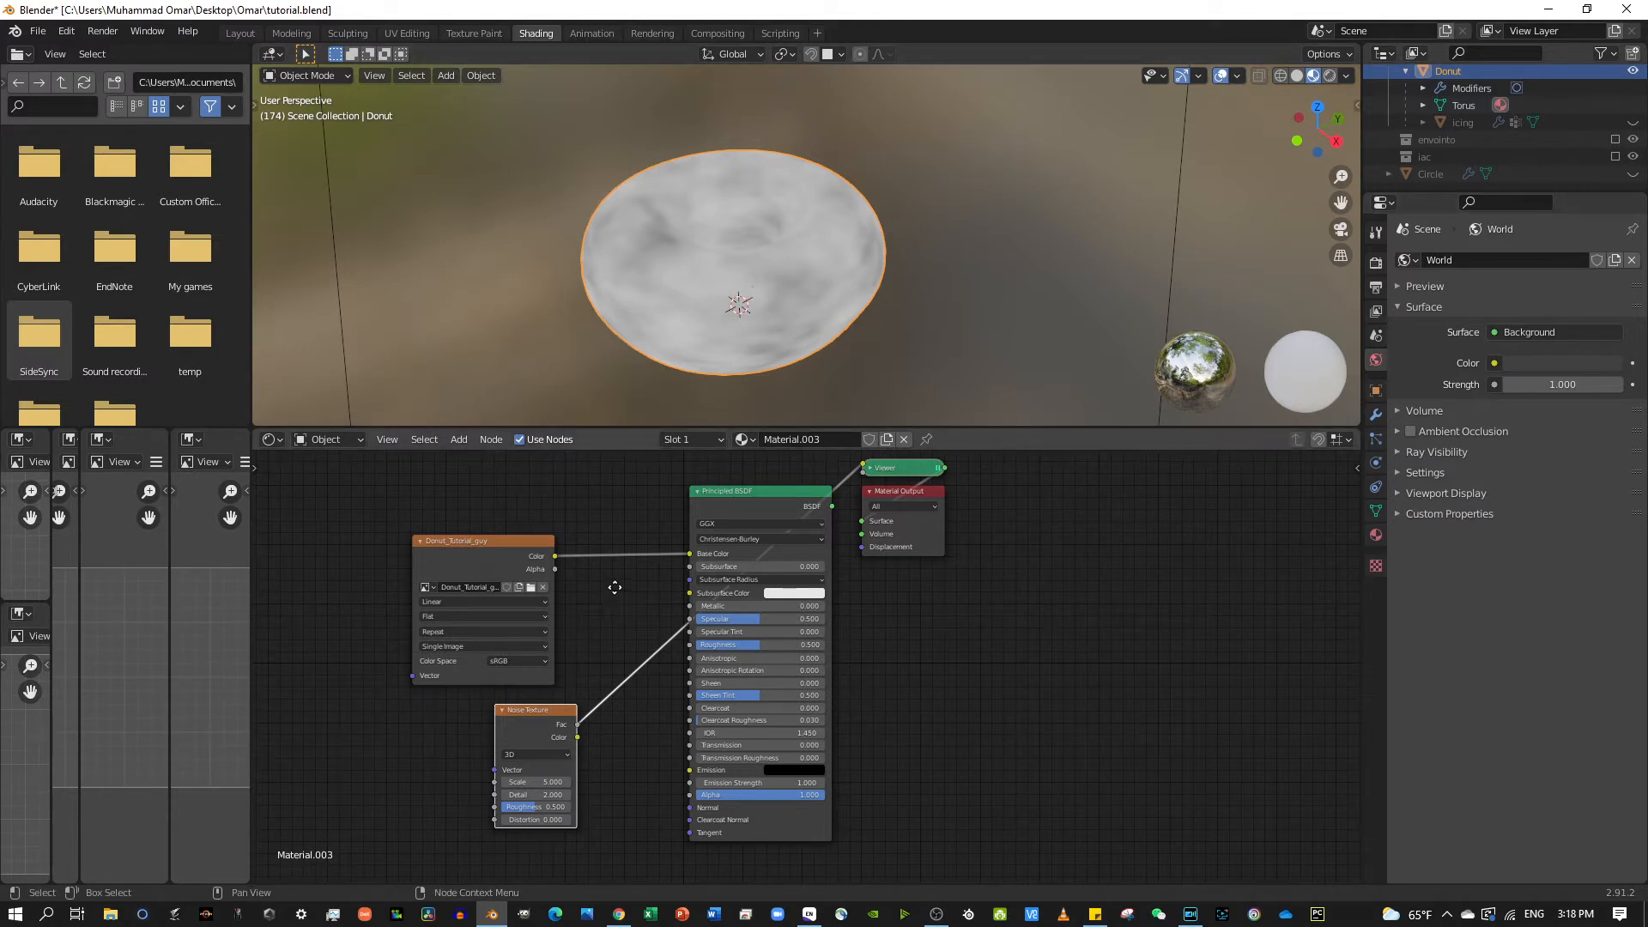
Add a Texture Coordinate node and place it before the Noise Texture node
{"action": "middle_click_drag", "start_coordinate": [615, 590], "coordinate": [646, 563]}
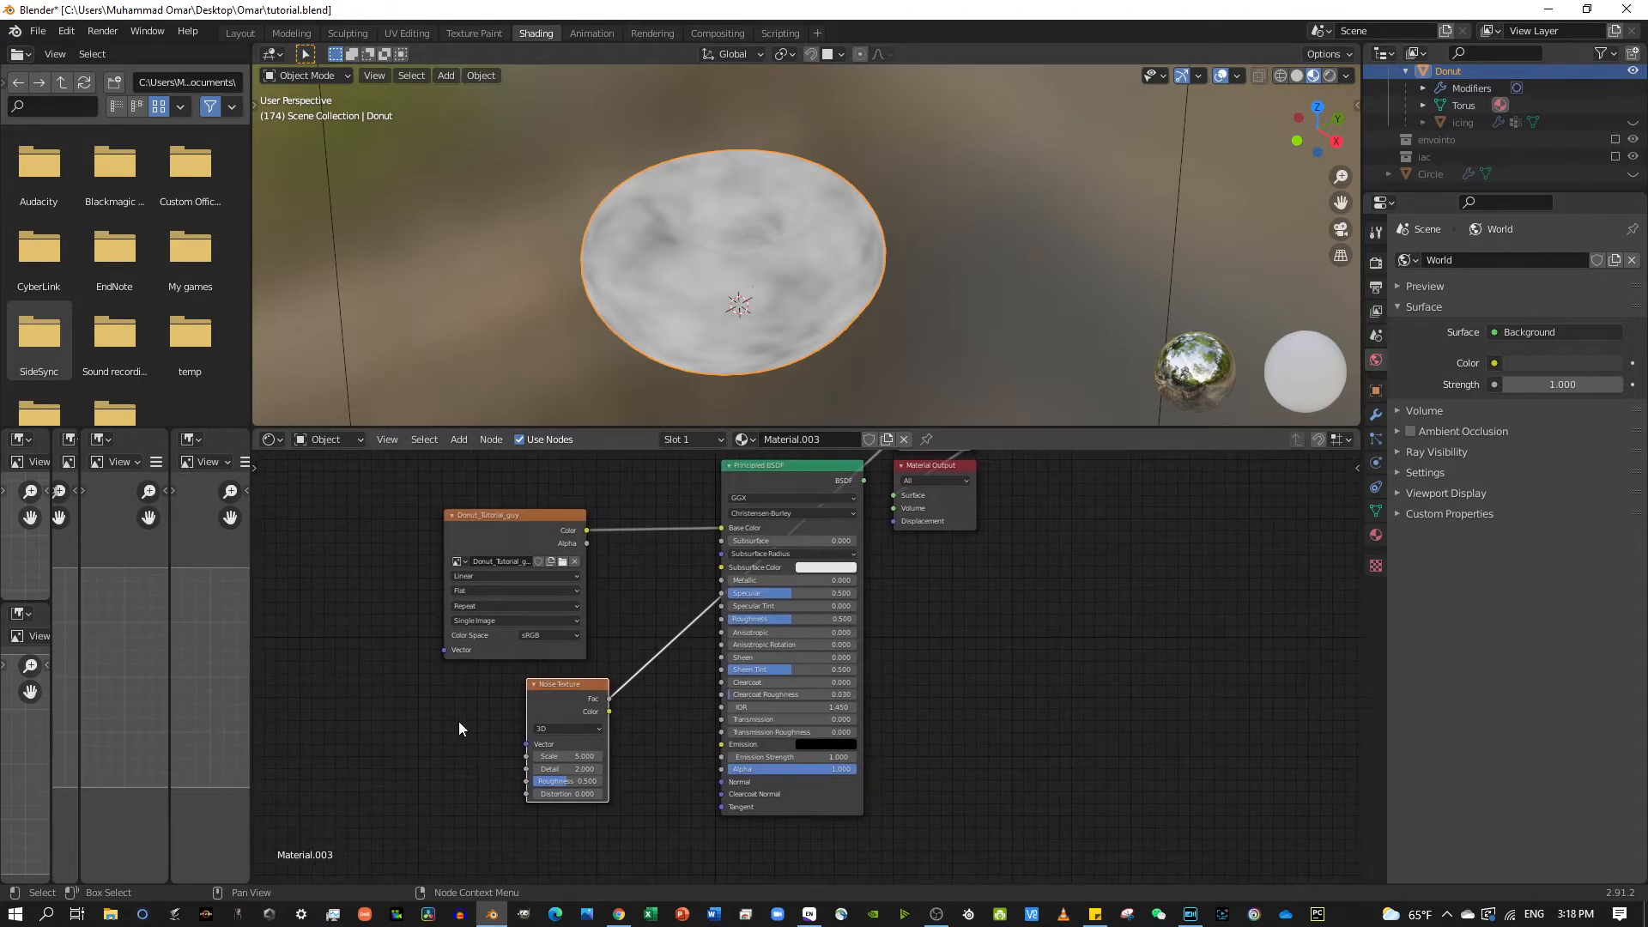
{"action": "key", "text": "shift+a"}
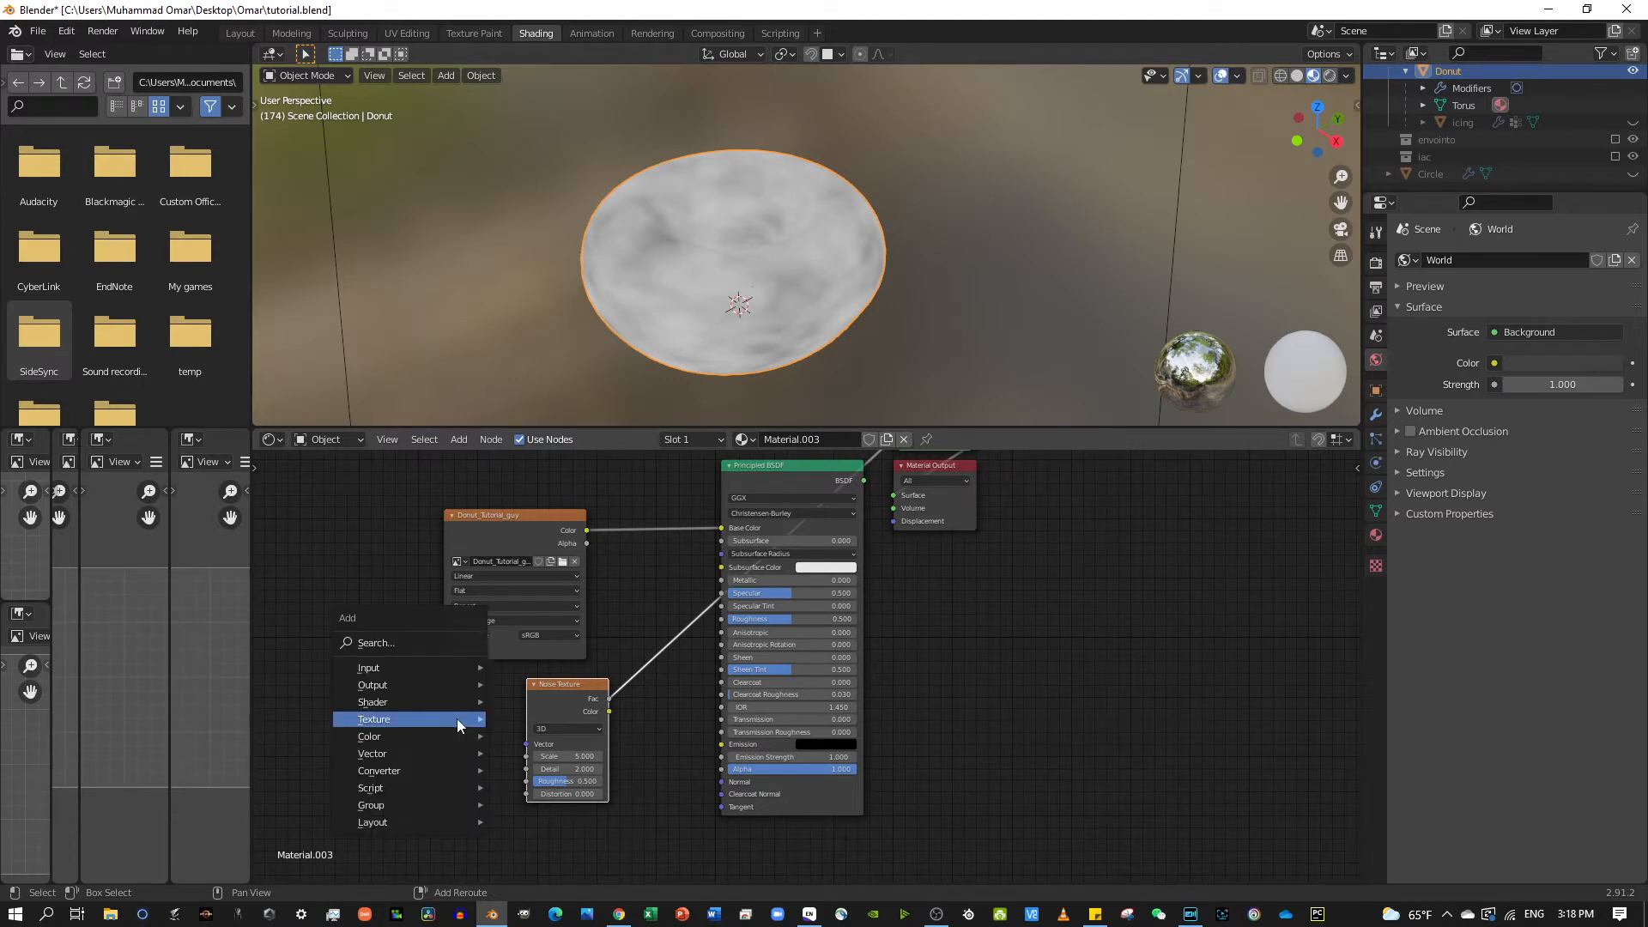
{"action": "mouse_move", "coordinate": [429, 671]}
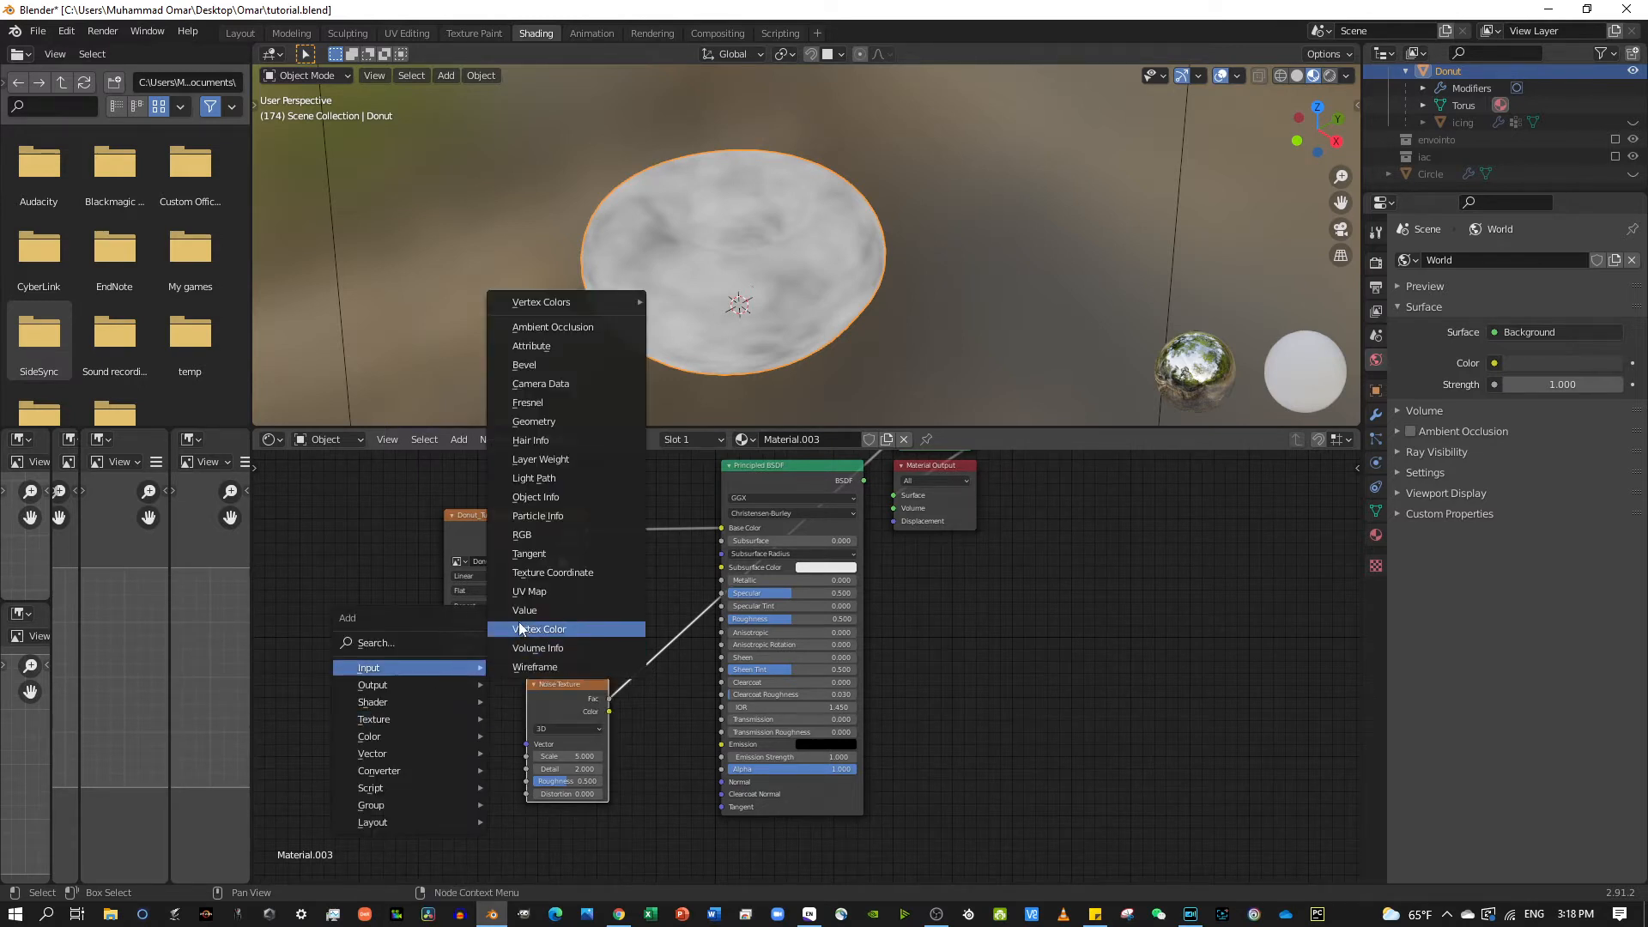
{"action": "left_click", "coordinate": [549, 573]}
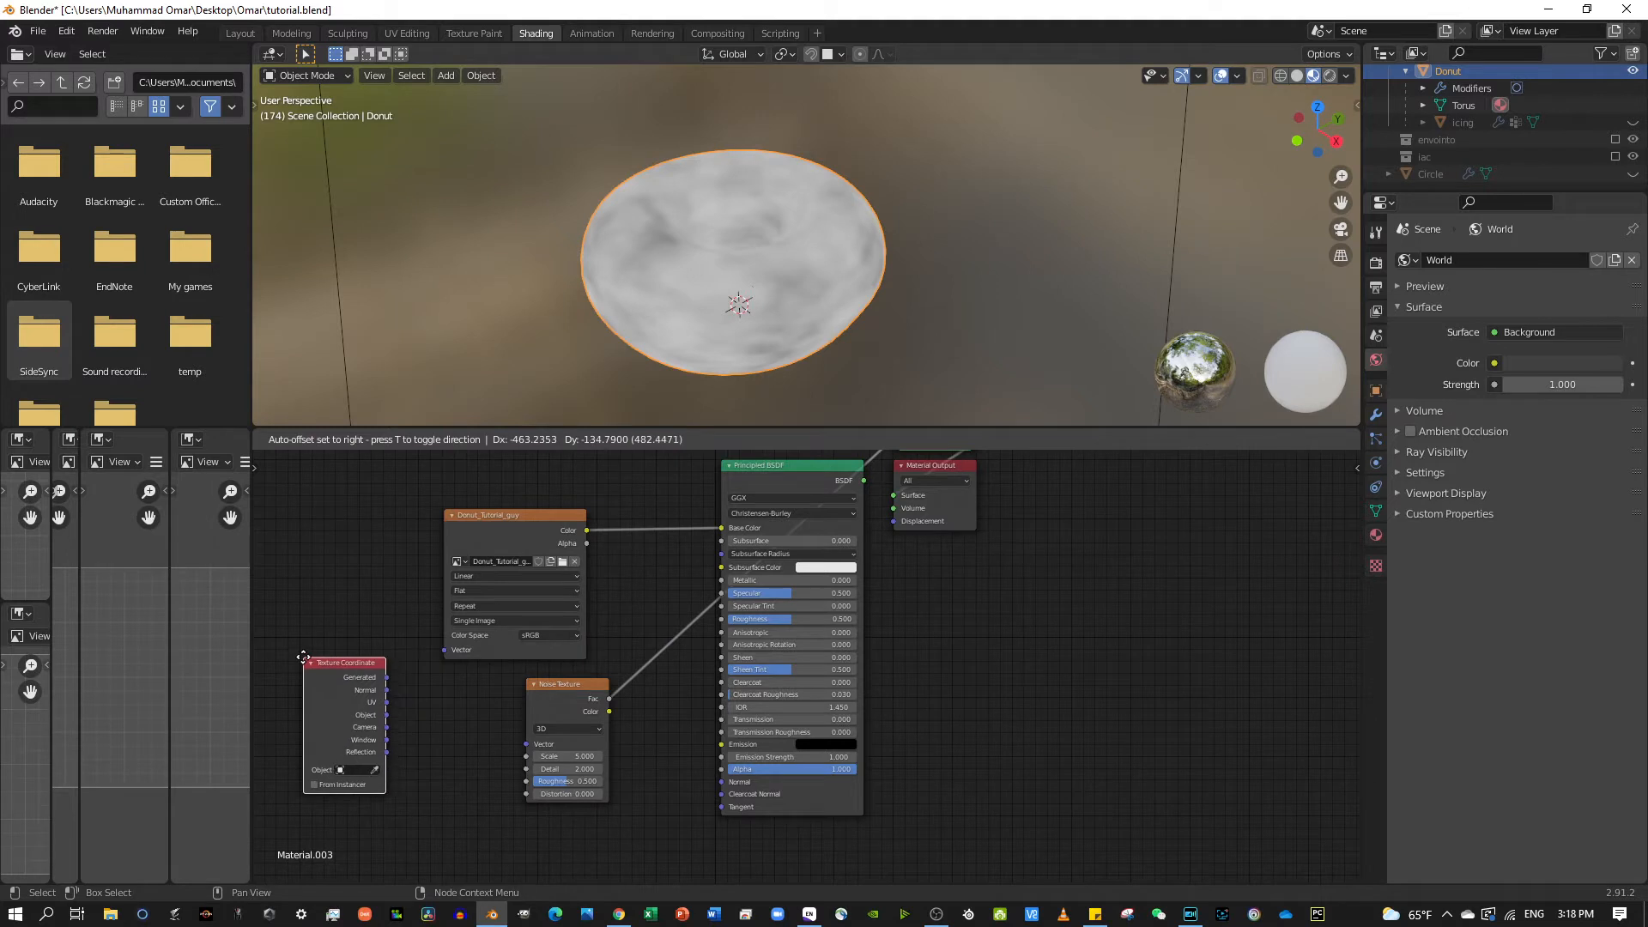
{"action": "left_click", "coordinate": [382, 662]}
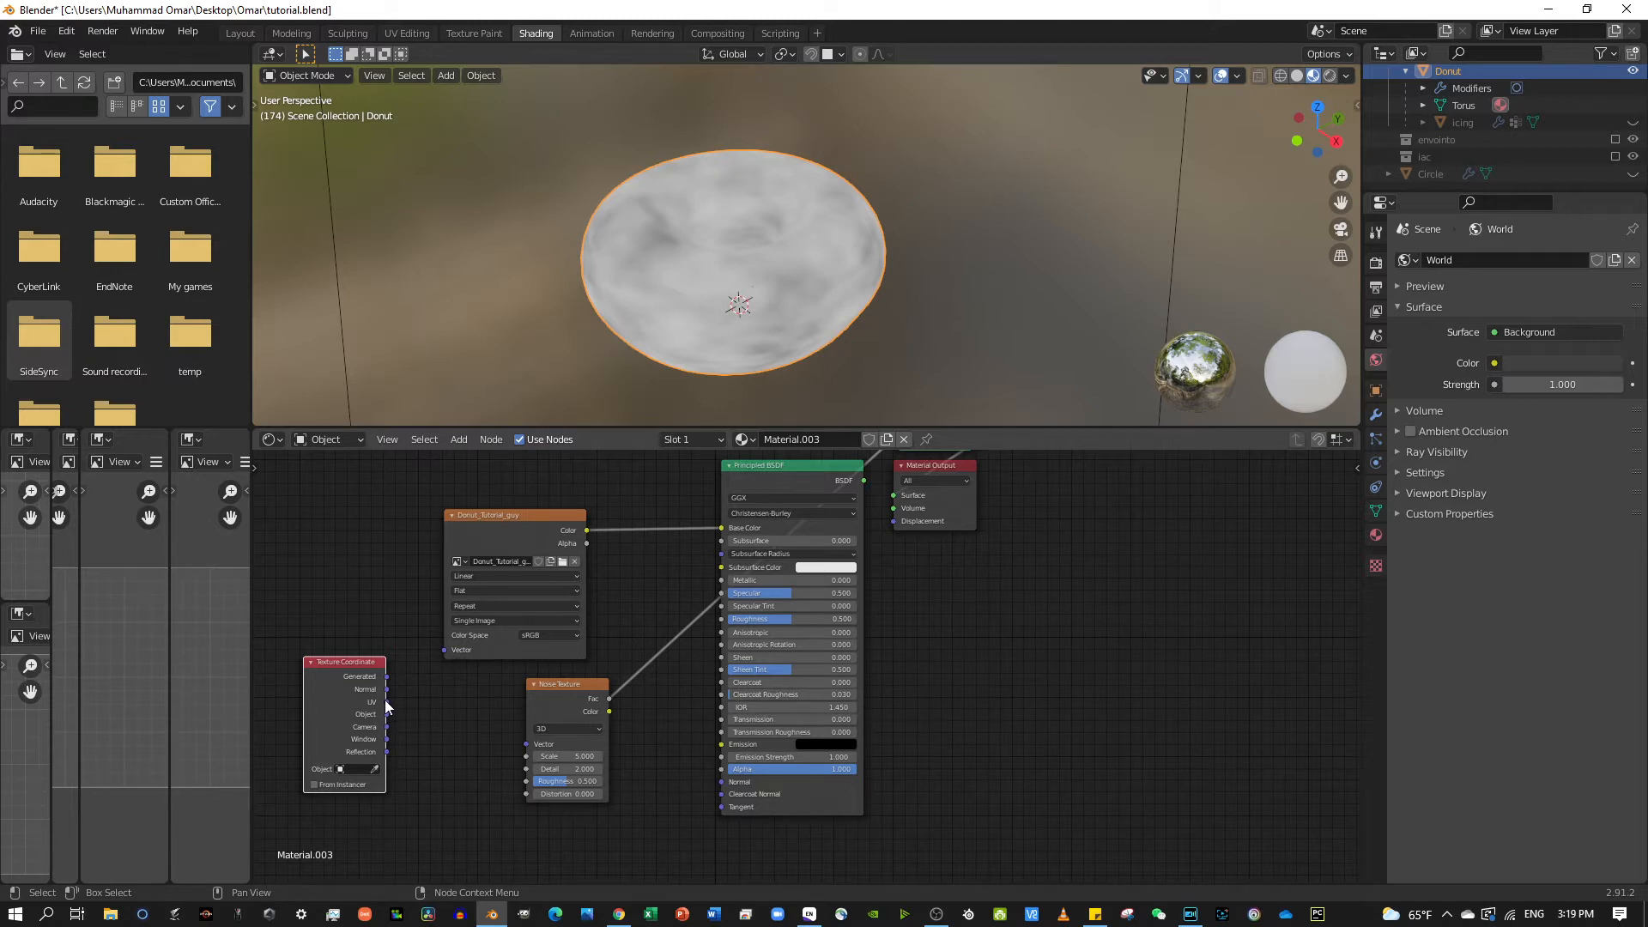
Check the reference video's node setup in the browser, and connect Texture Coordinate's Object output to the Noise Texture's Vector input in Blender
{"action": "mouse_move", "coordinate": [386, 702]}
{"action": "left_mouse_down"}
{"action": "mouse_move", "coordinate": [530, 753]}
{"action": "mouse_move", "coordinate": [424, 700]}
{"action": "mouse_move", "coordinate": [384, 705]}
{"action": "left_mouse_up"}
{"action": "left_click", "coordinate": [618, 914]}
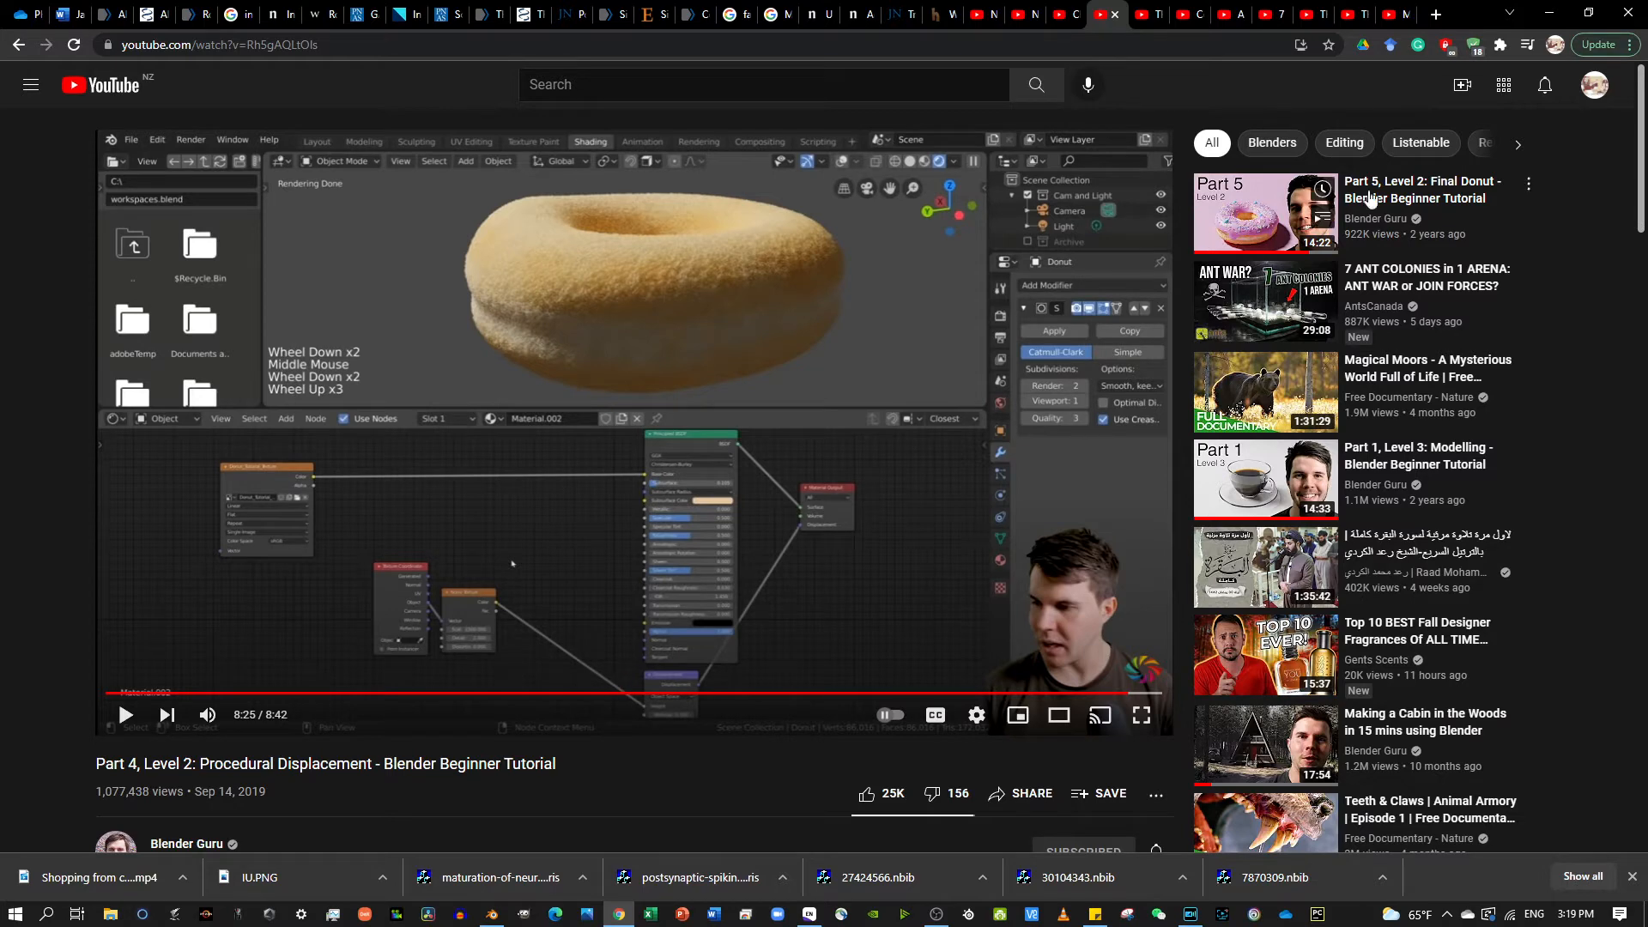
{"action": "left_click", "coordinate": [1559, 9]}
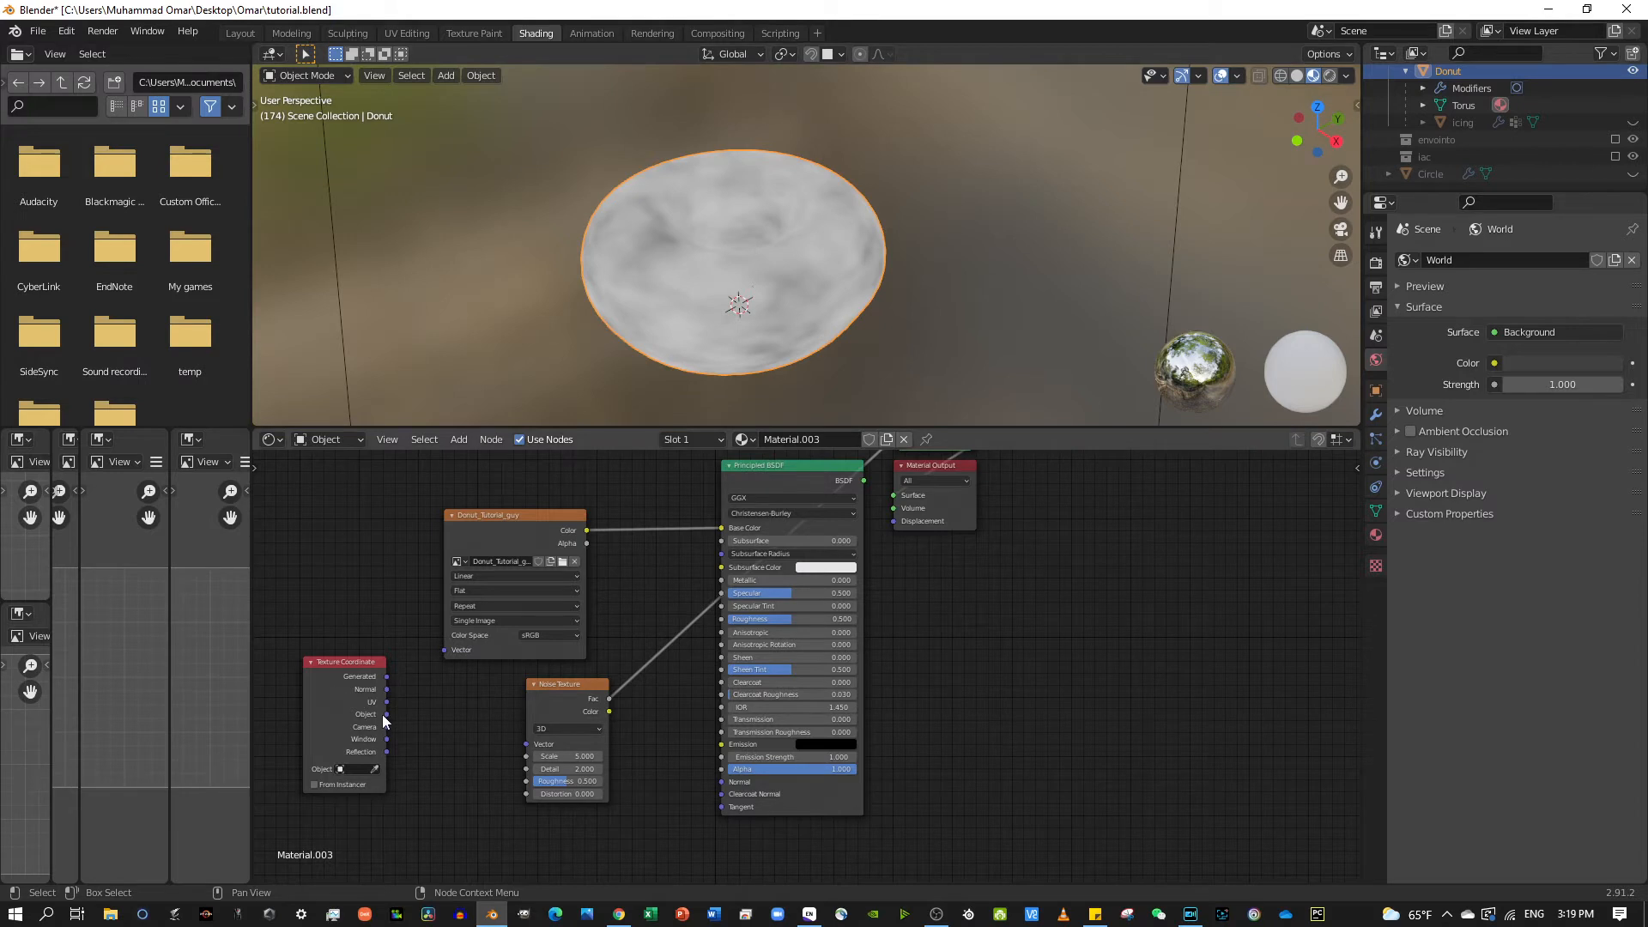
{"action": "left_click_drag", "start_coordinate": [387, 713], "coordinate": [526, 744]}
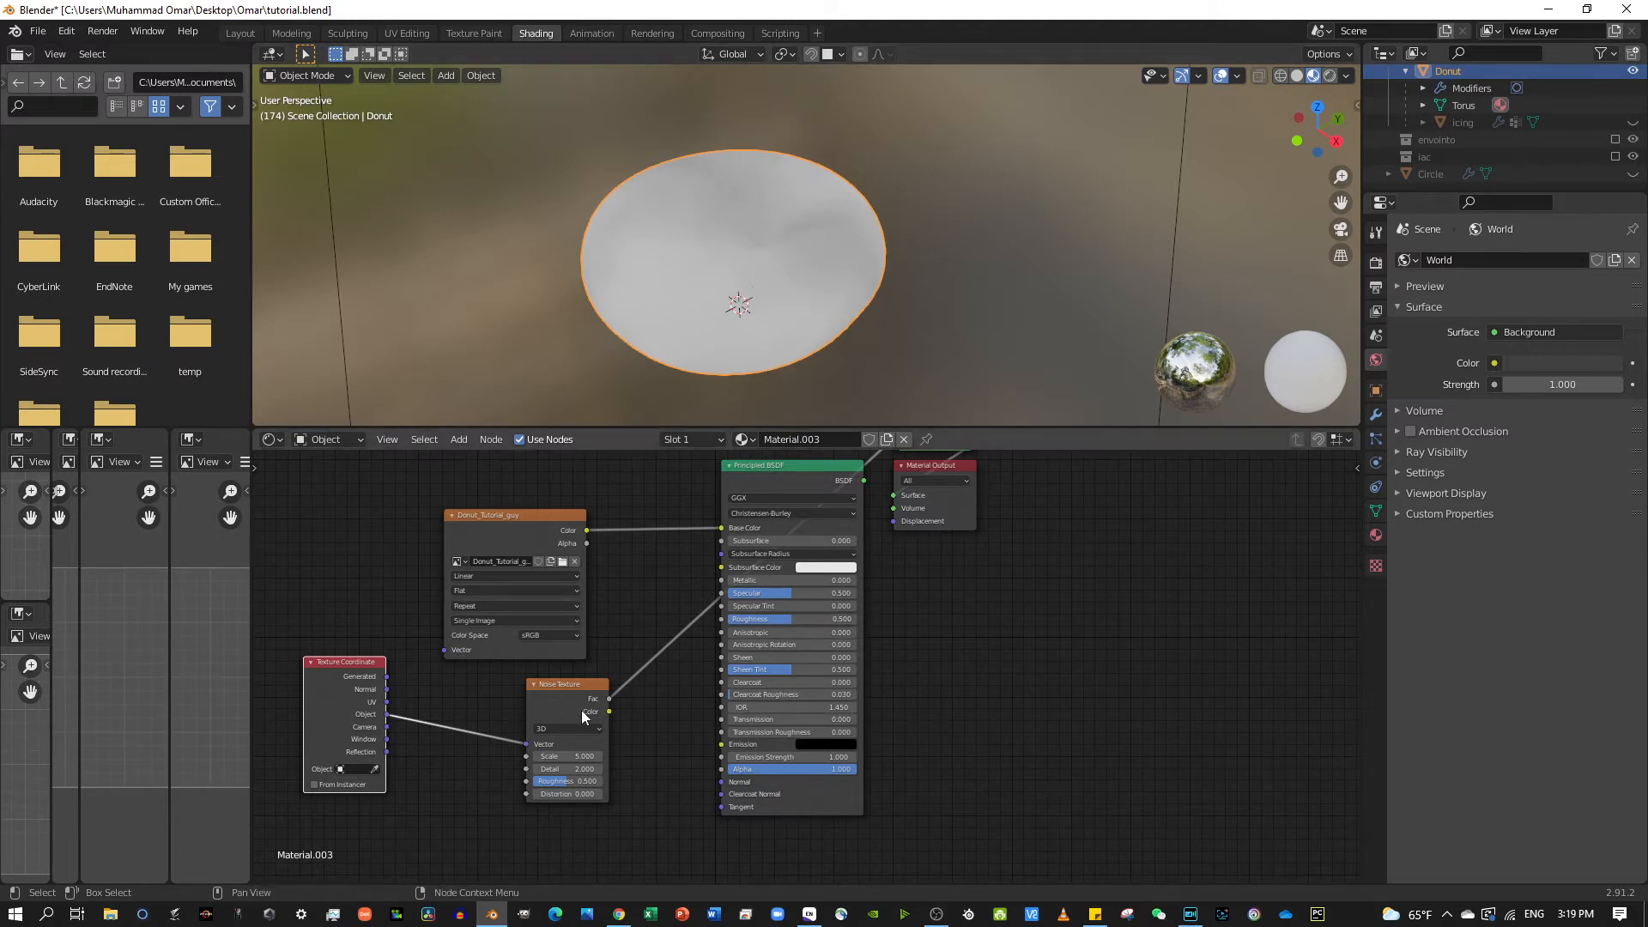
Preview the Noise Texture's Color output on the donut and switch the preview back to its Fac output
{"action": "mouse_move", "coordinate": [606, 701]}
{"action": "left_mouse_down"}
{"action": "mouse_move", "coordinate": [621, 693]}
{"action": "mouse_move", "coordinate": [605, 697]}
{"action": "left_mouse_up"}
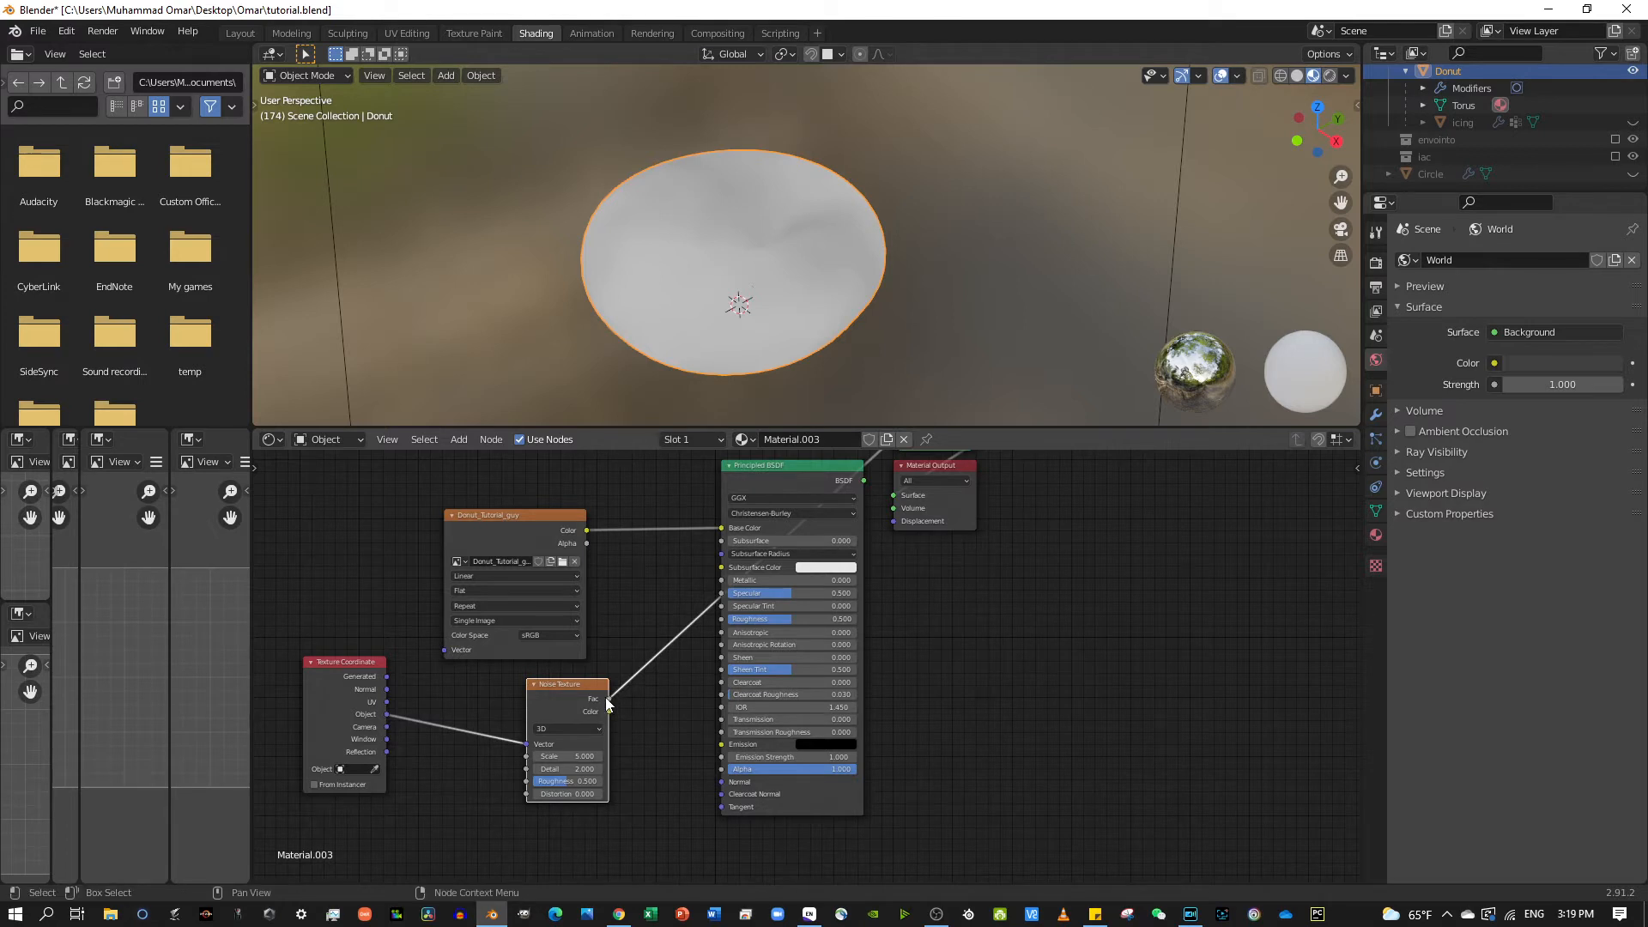
{"action": "left_click", "coordinate": [554, 703], "text": "ctrl+shift"}
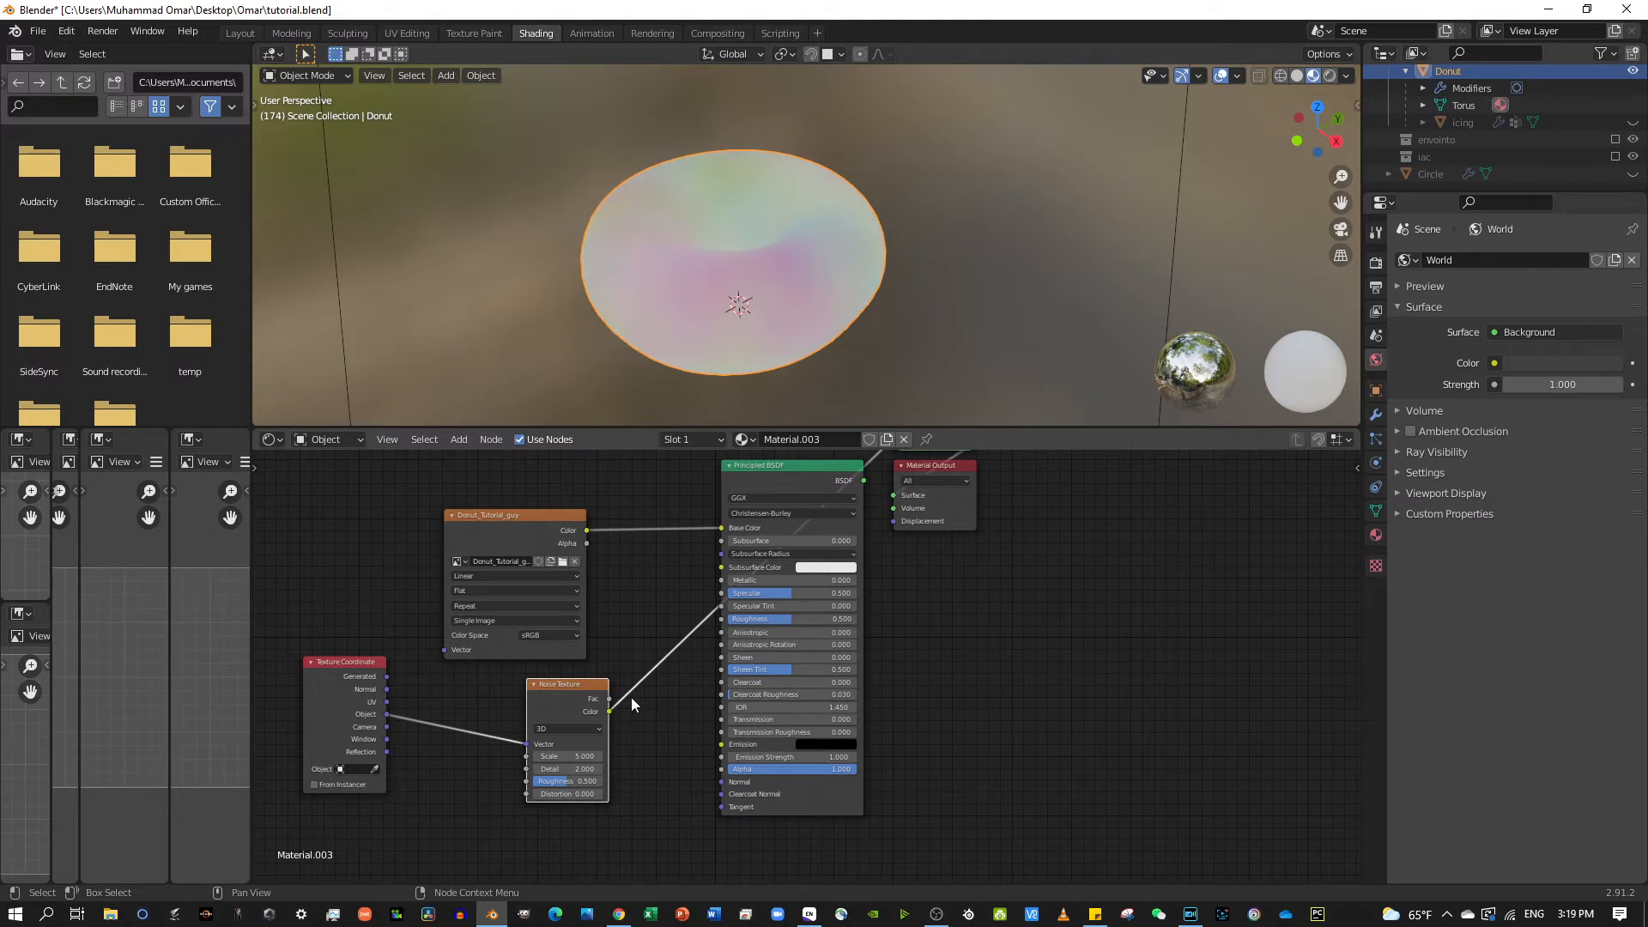
{"action": "left_click", "coordinate": [553, 707], "text": "ctrl+shift"}
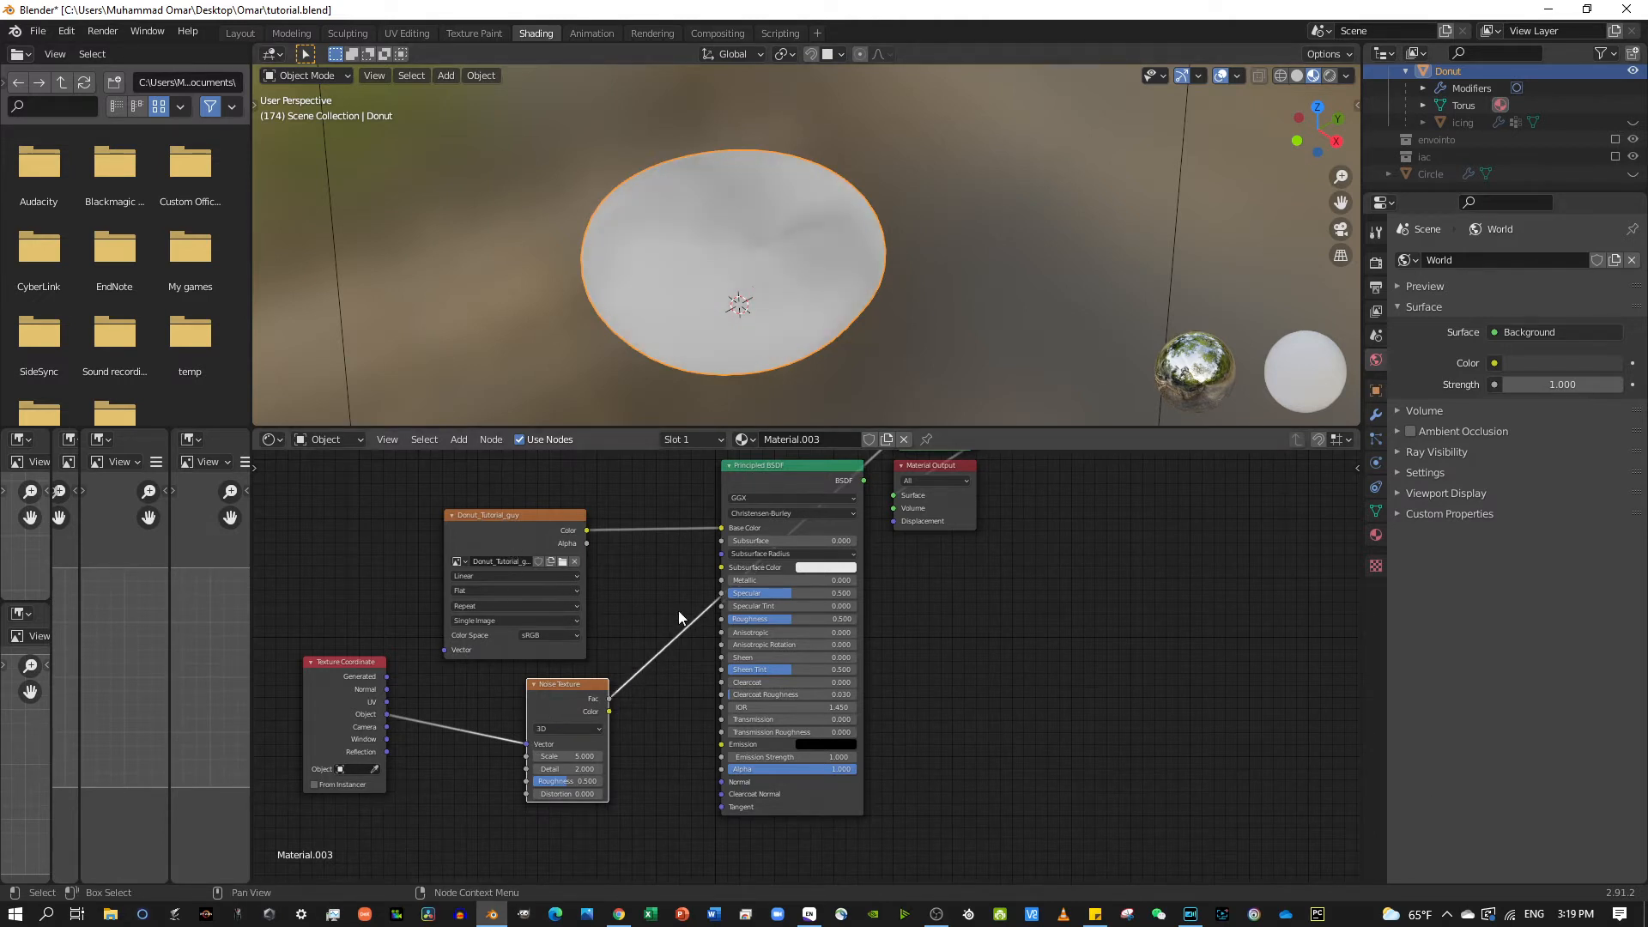
{"action": "scroll", "coordinate": [568, 828], "scroll_direction": "up", "scroll_amount": 1, "text": "ctrl"}
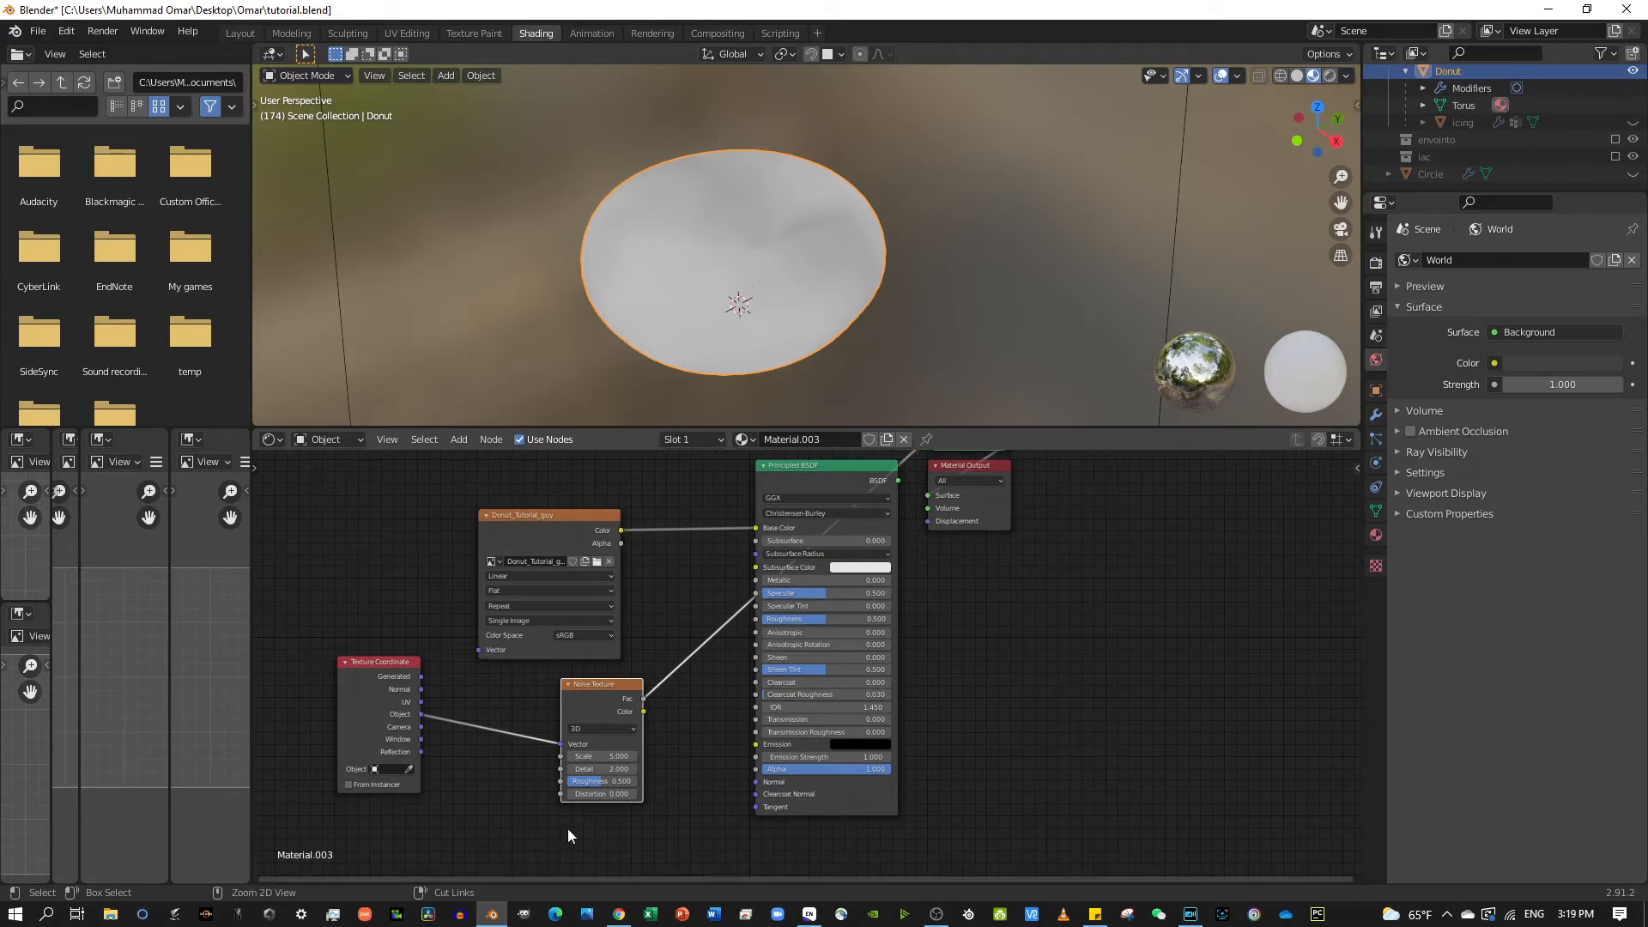
Set the Noise Texture node's Scale to 140.900
{"action": "scroll", "coordinate": [635, 801], "scroll_direction": "up", "scroll_amount": 1}
{"action": "scroll", "coordinate": [633, 798], "scroll_direction": "up", "scroll_amount": 1}
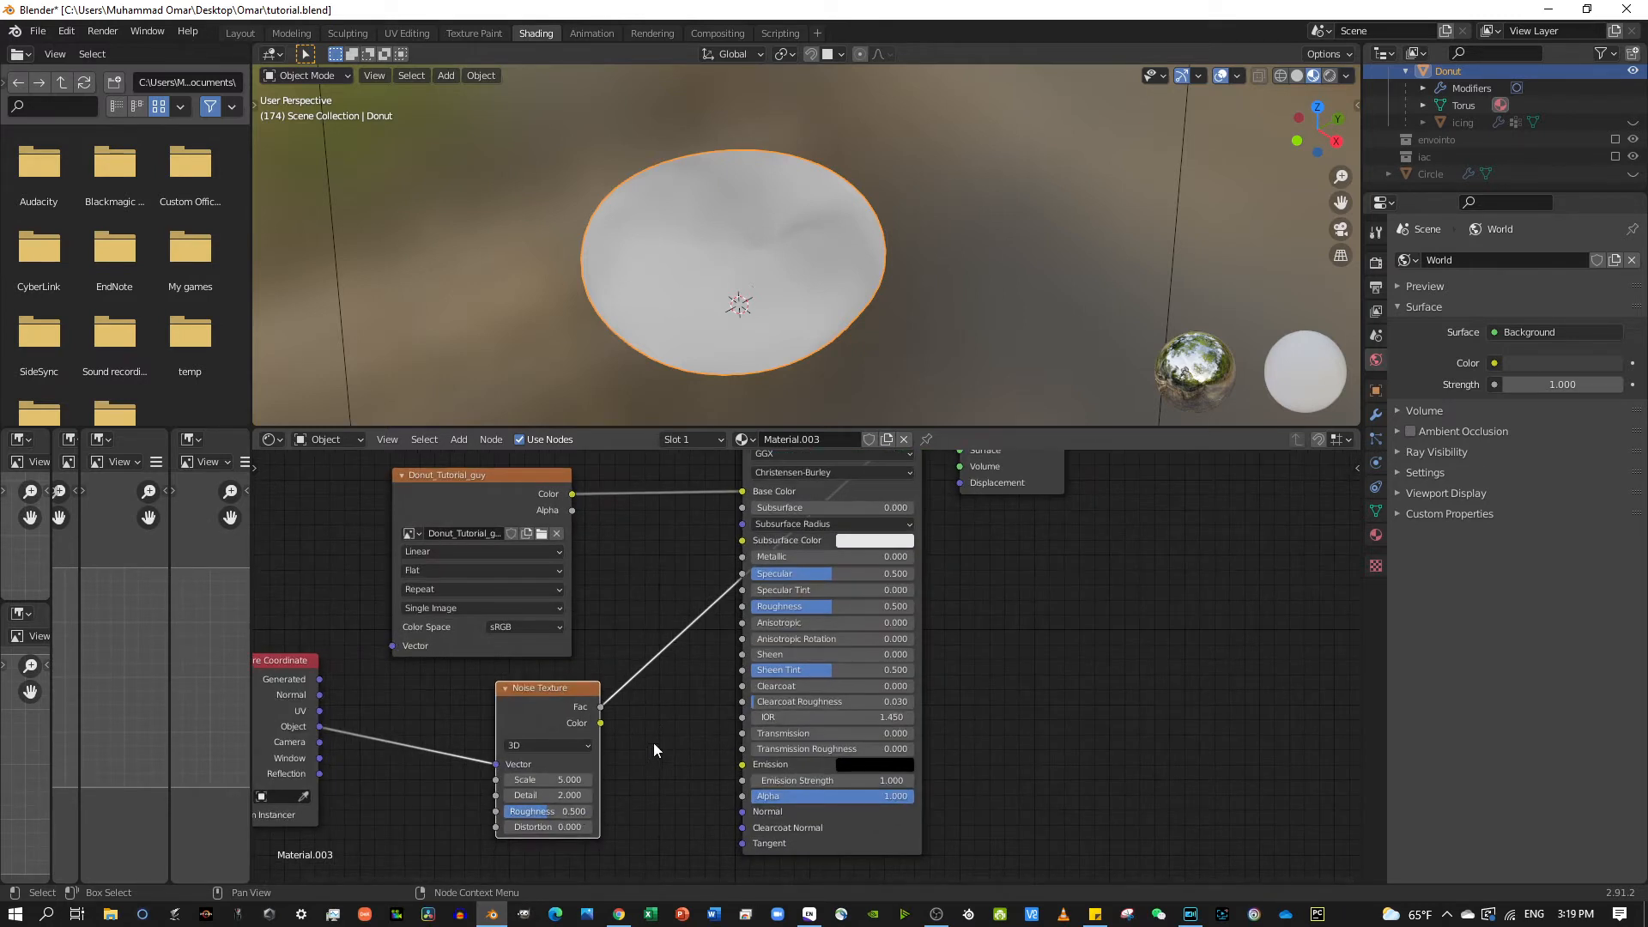
{"action": "mouse_move", "coordinate": [569, 778]}
{"action": "left_mouse_down"}
{"action": "mouse_move", "coordinate": [961, 778]}
{"action": "mouse_move", "coordinate": [803, 778]}
{"action": "left_mouse_up"}
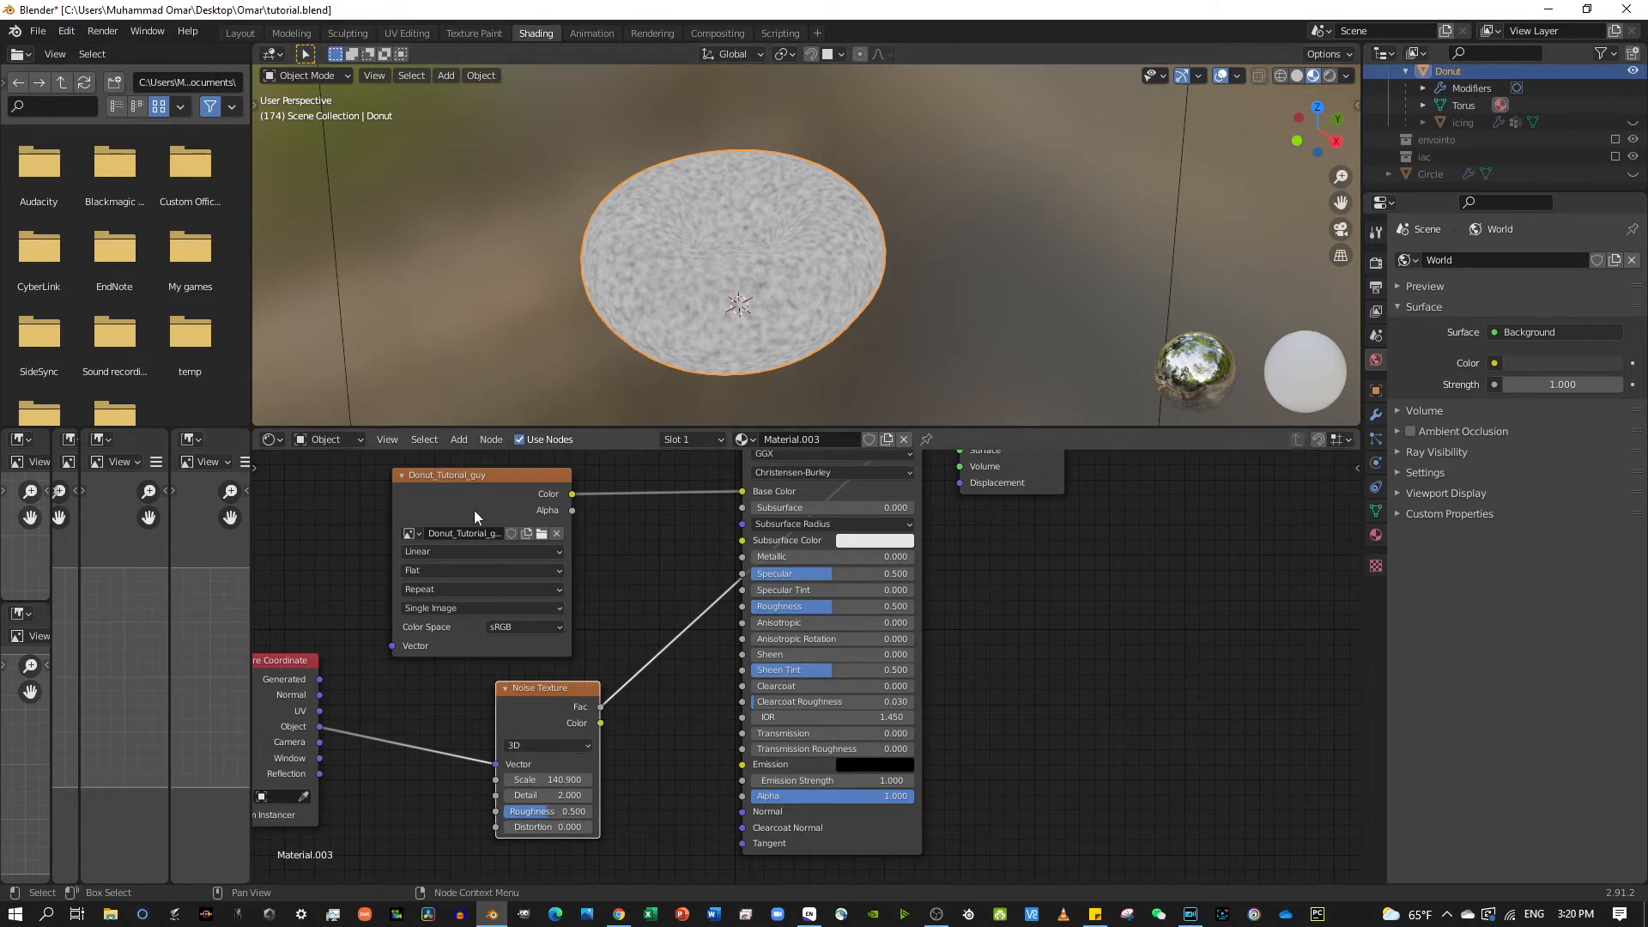
Add a Displacement vector node and place it just below the Principled BSDF node
{"action": "scroll", "coordinate": [650, 627], "scroll_direction": "down", "scroll_amount": 2, "text": "ctrl"}
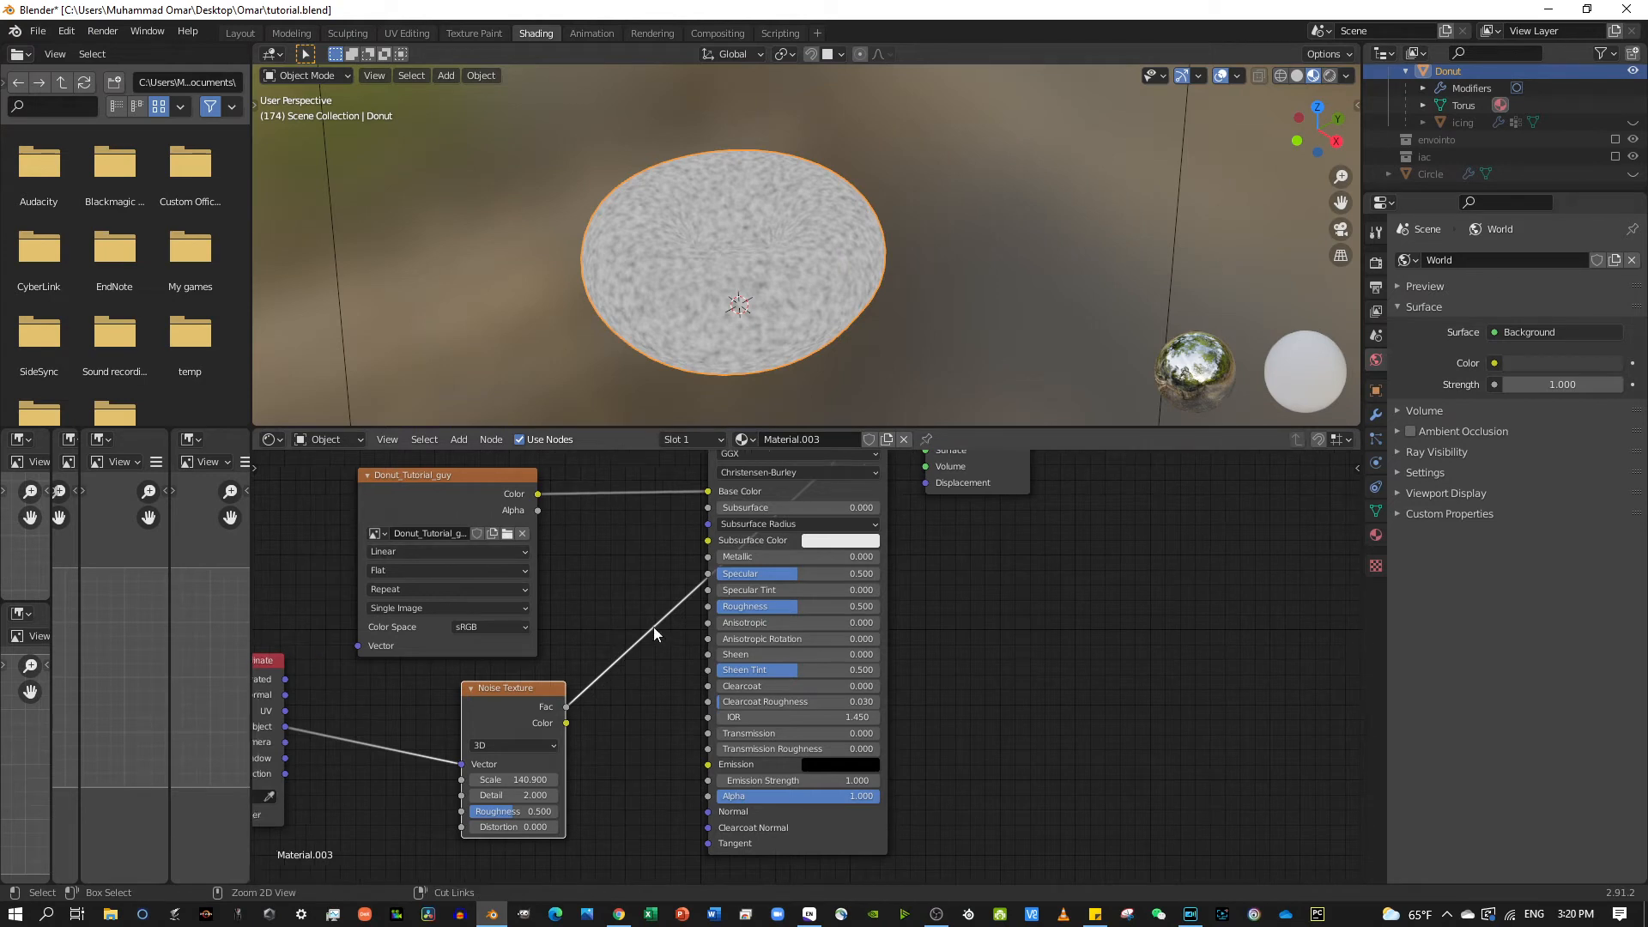
{"action": "scroll", "coordinate": [554, 652], "scroll_direction": "up", "scroll_amount": 1, "text": "ctrl"}
{"action": "scroll", "coordinate": [626, 640], "scroll_direction": "down", "scroll_amount": 3}
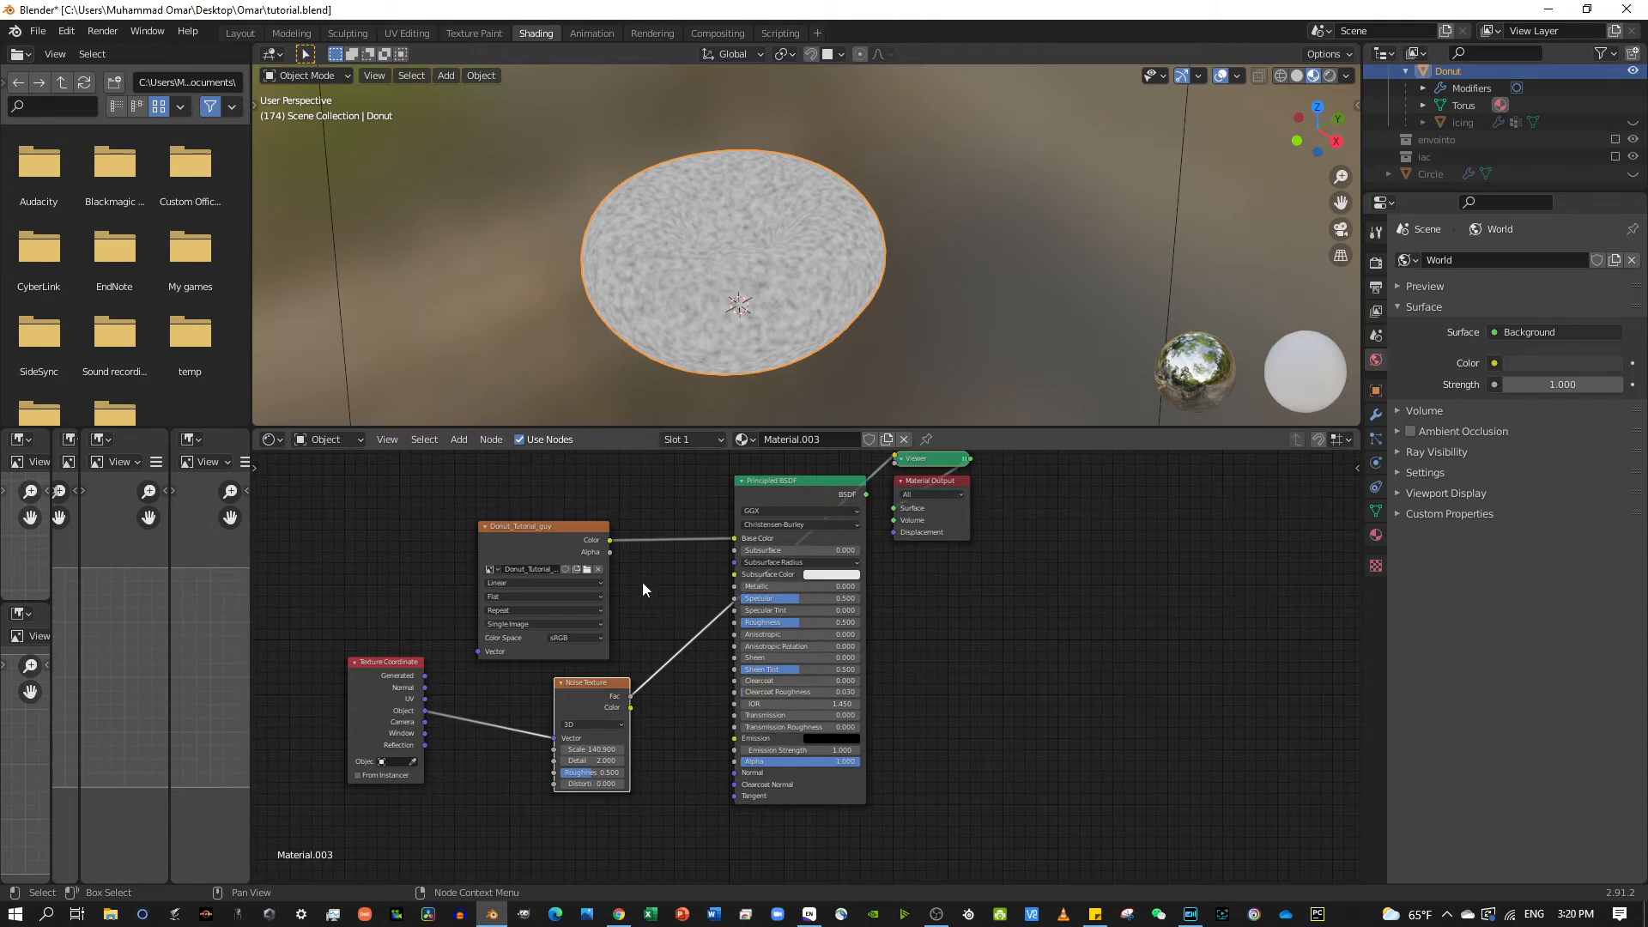
{"action": "scroll", "coordinate": [640, 583], "scroll_direction": "down", "scroll_amount": 1}
{"action": "scroll", "coordinate": [549, 619], "scroll_direction": "up", "scroll_amount": 1}
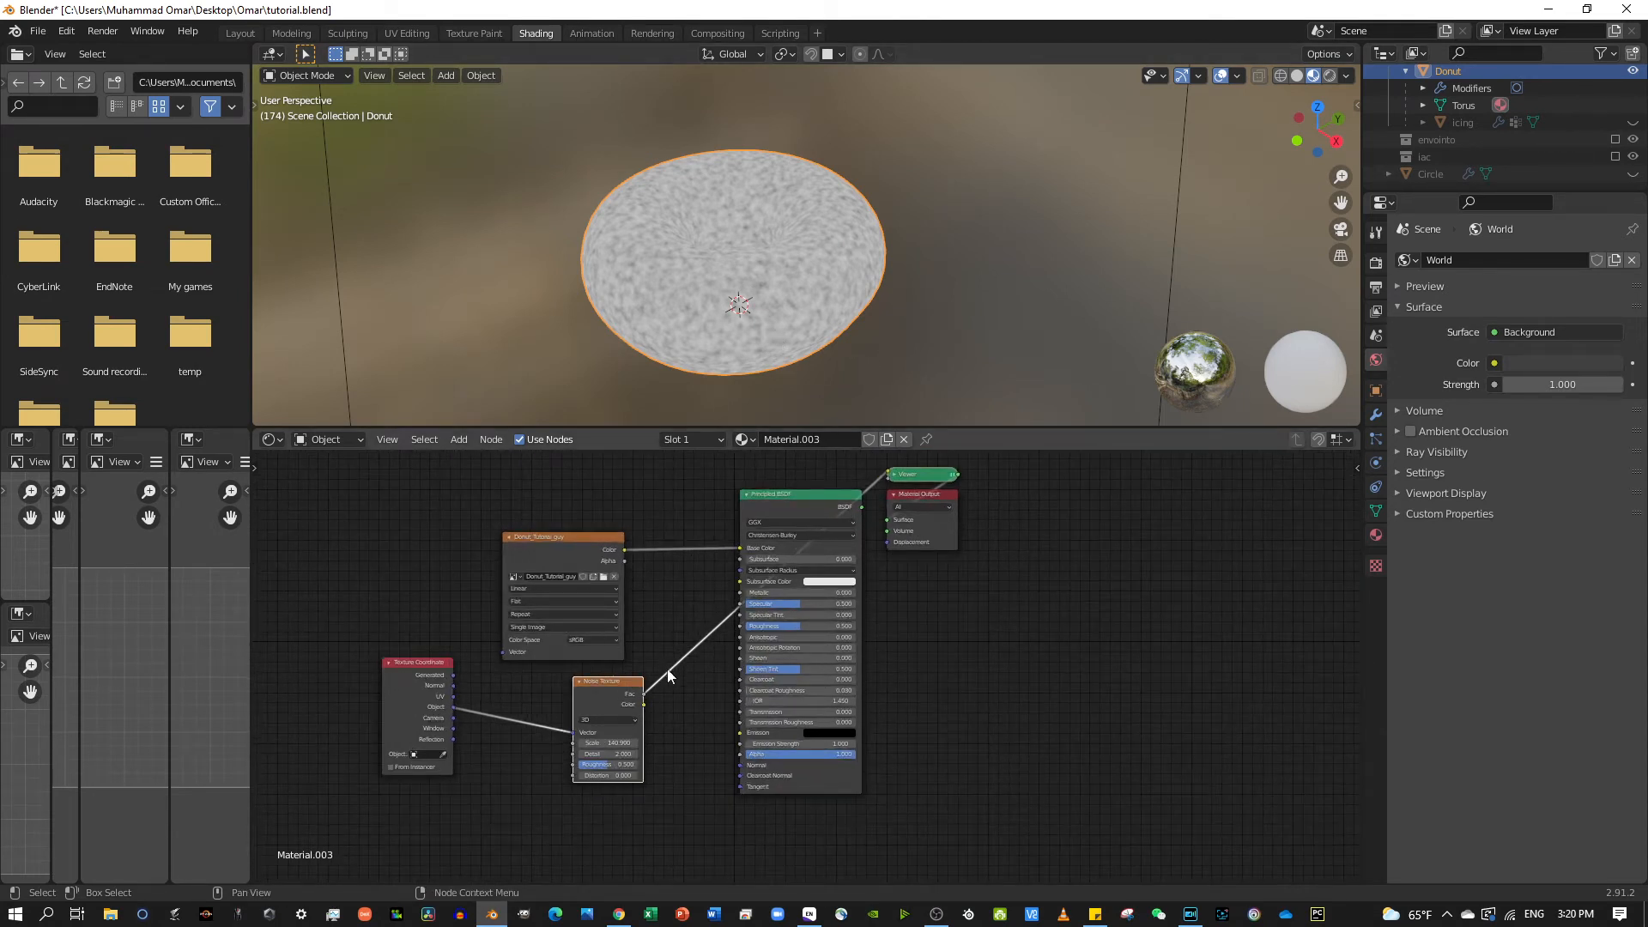
{"action": "key", "text": "shift+a"}
{"action": "mouse_move", "coordinate": [662, 752]}
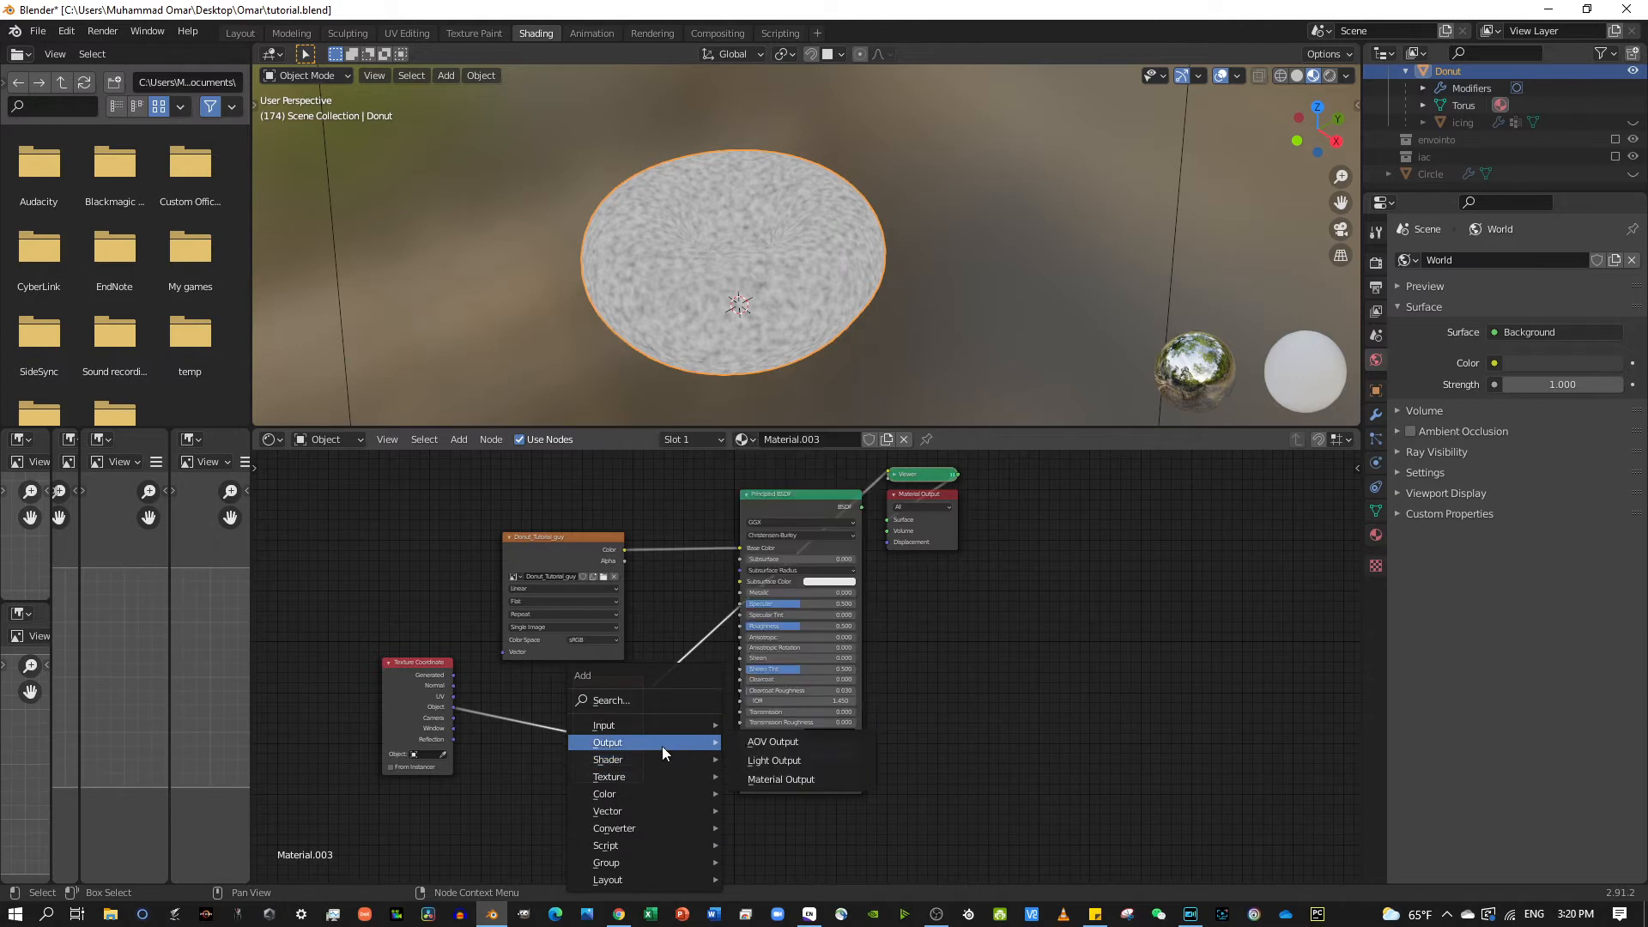
{"action": "mouse_move", "coordinate": [617, 814]}
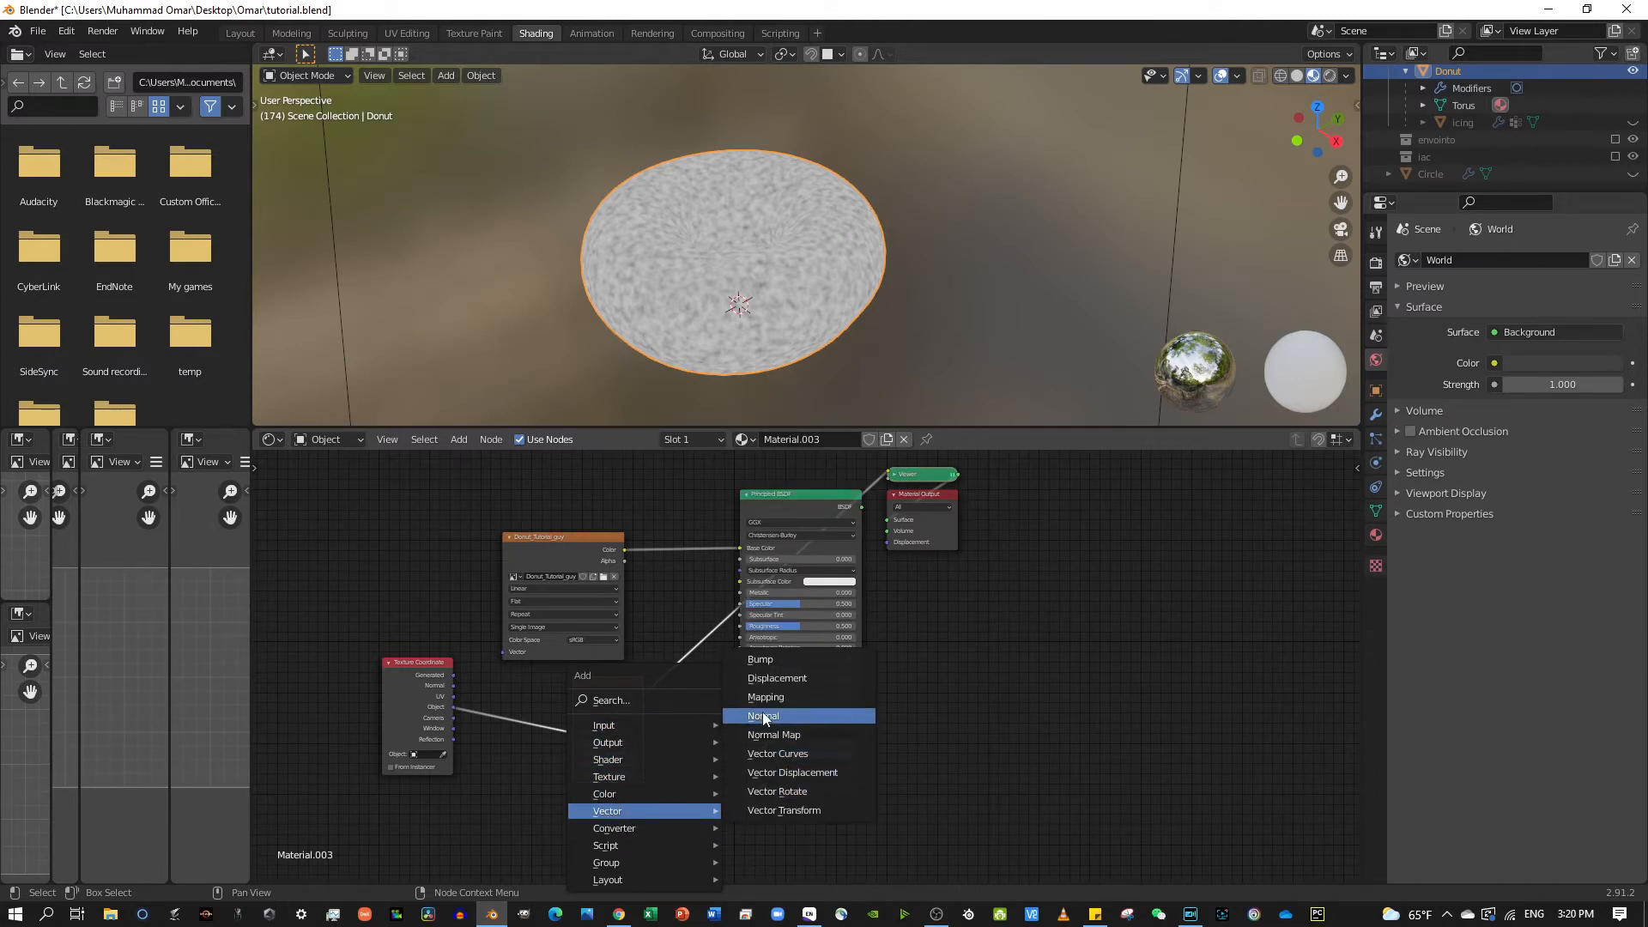
{"action": "left_click", "coordinate": [840, 678]}
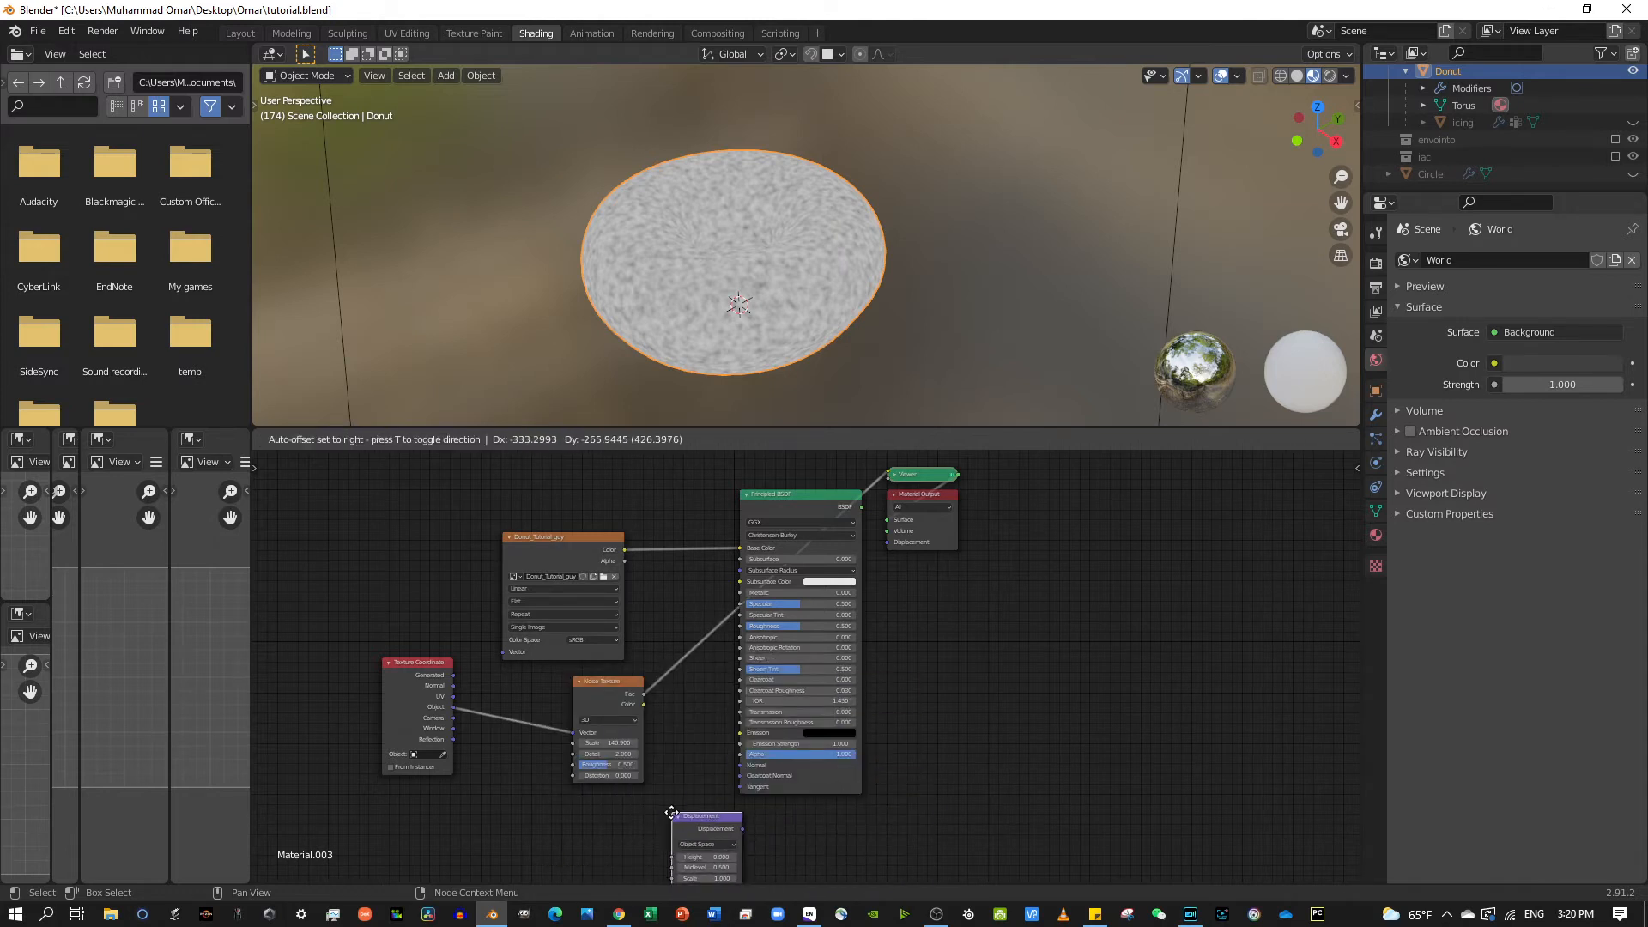
{"action": "left_click", "coordinate": [686, 801]}
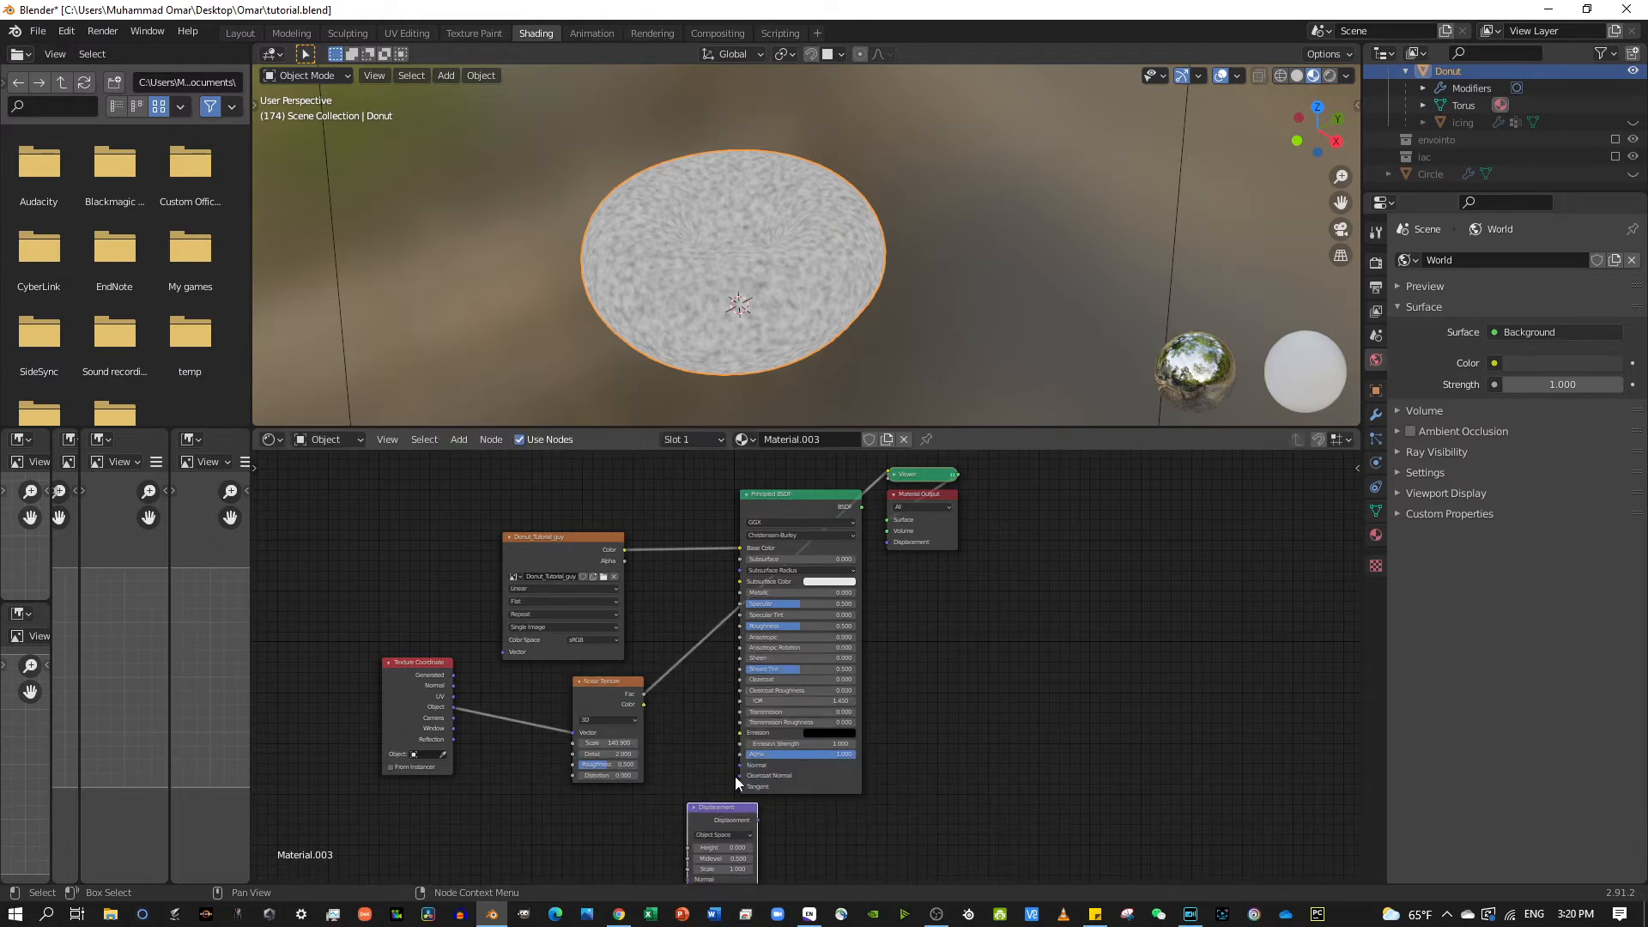
Preview the Displacement node's output on the donut through the Viewer node
{"action": "middle_click_drag", "start_coordinate": [931, 718], "coordinate": [925, 575]}
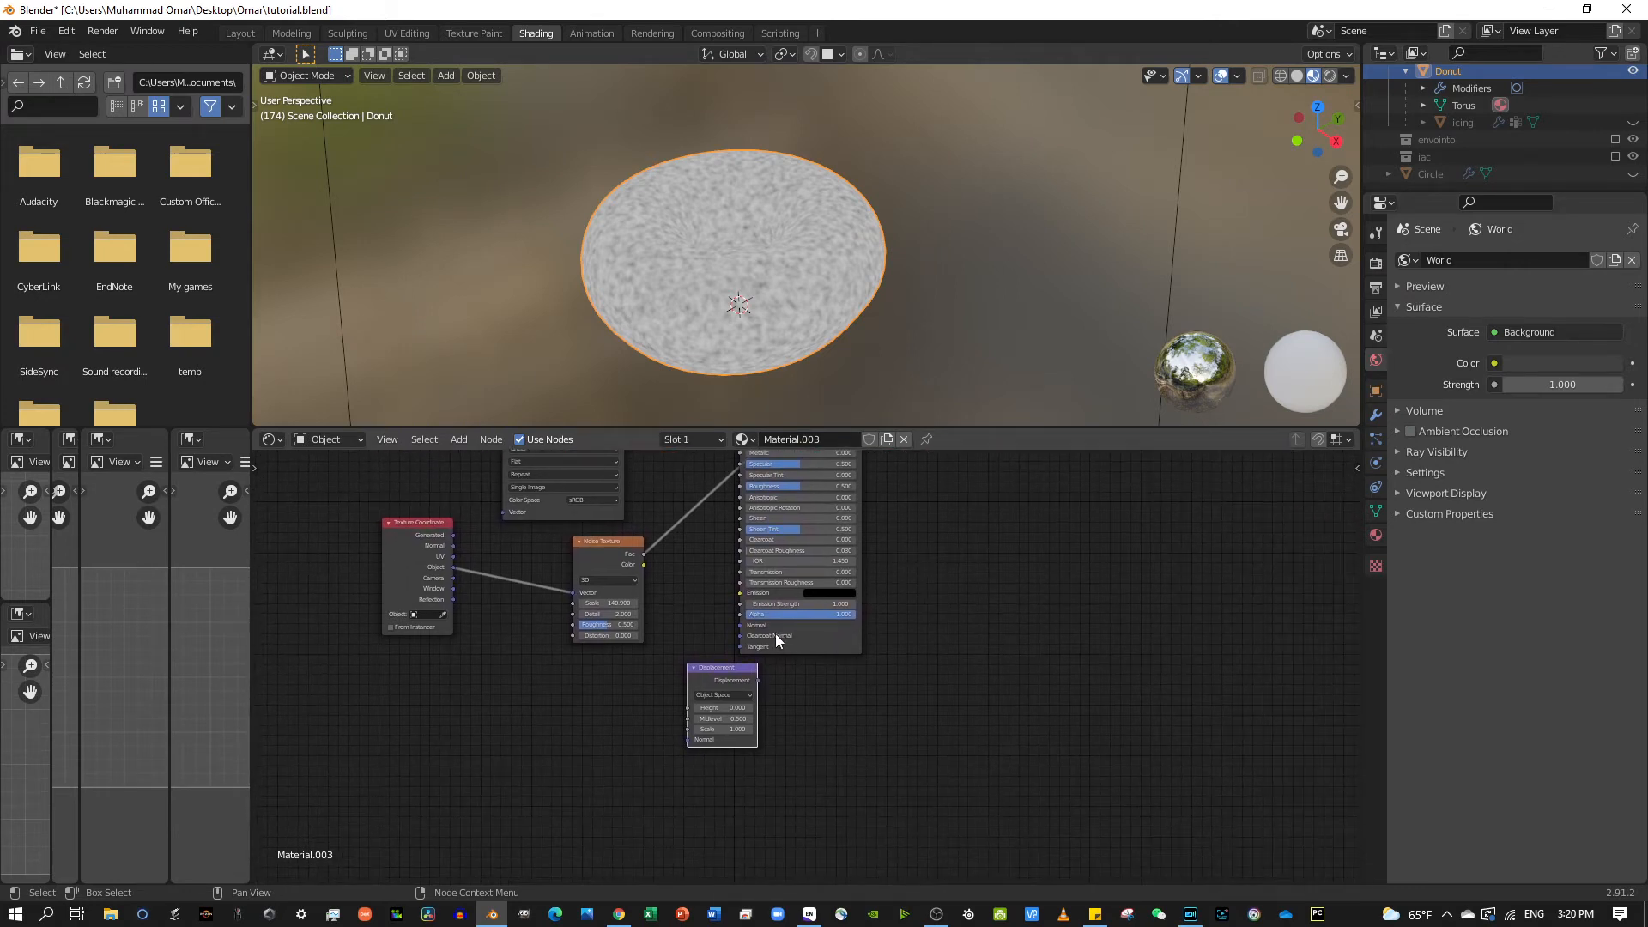
{"action": "scroll", "coordinate": [783, 687], "scroll_direction": "up", "scroll_amount": 1}
{"action": "scroll", "coordinate": [748, 729], "scroll_direction": "up", "scroll_amount": 1}
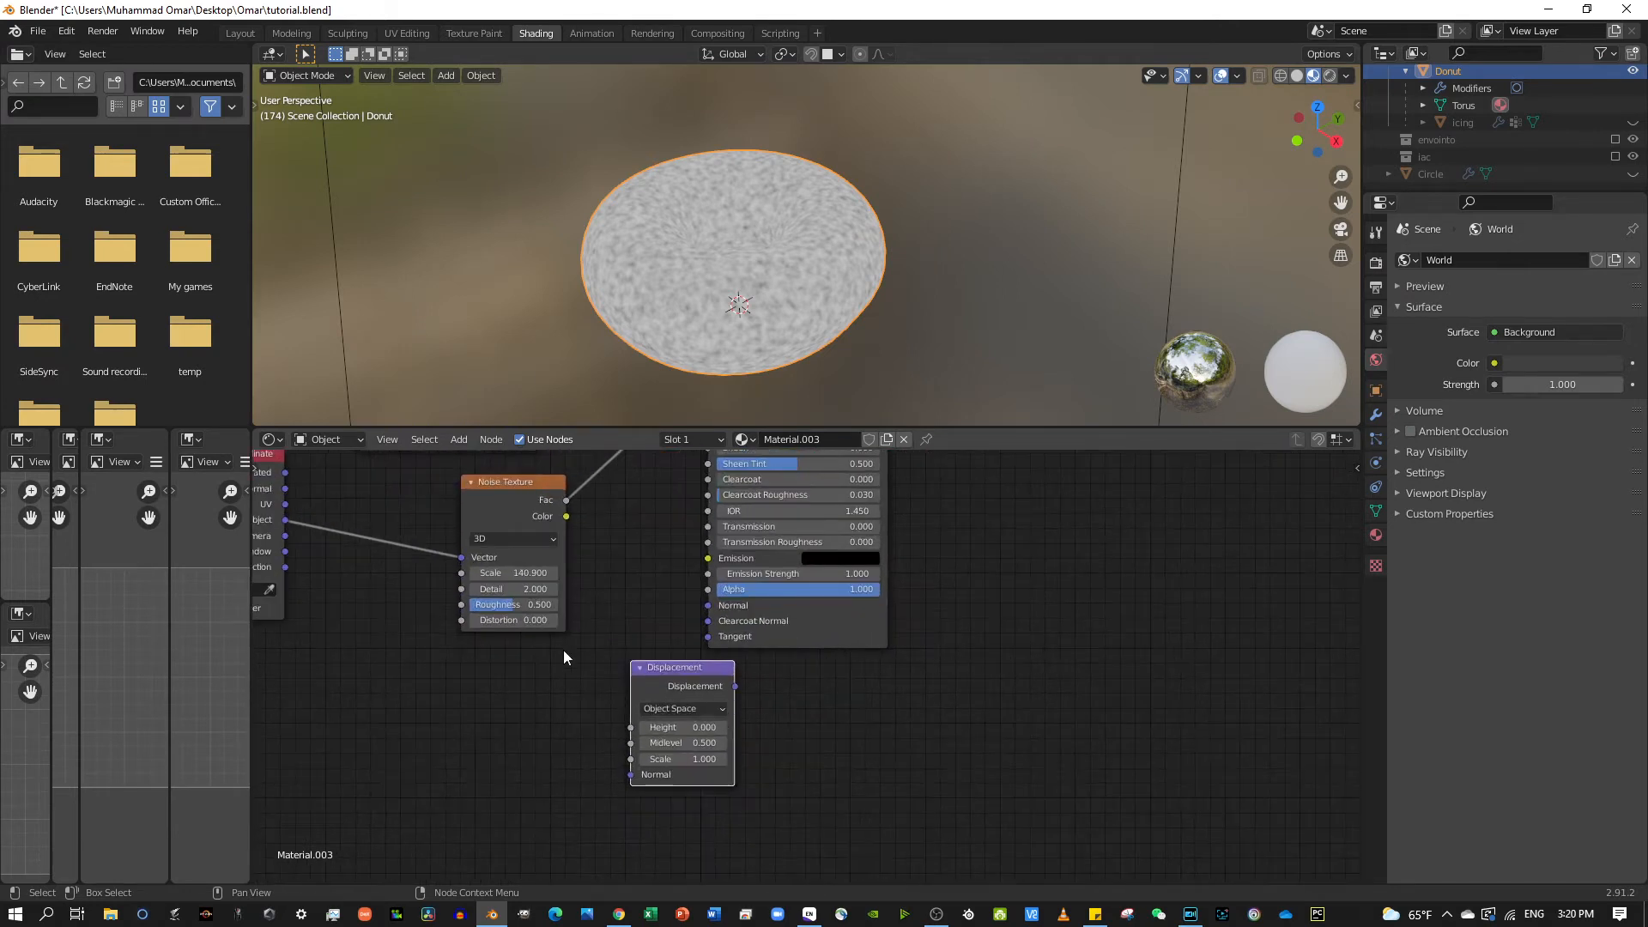
{"action": "left_click", "coordinate": [653, 686], "text": "ctrl+shift"}
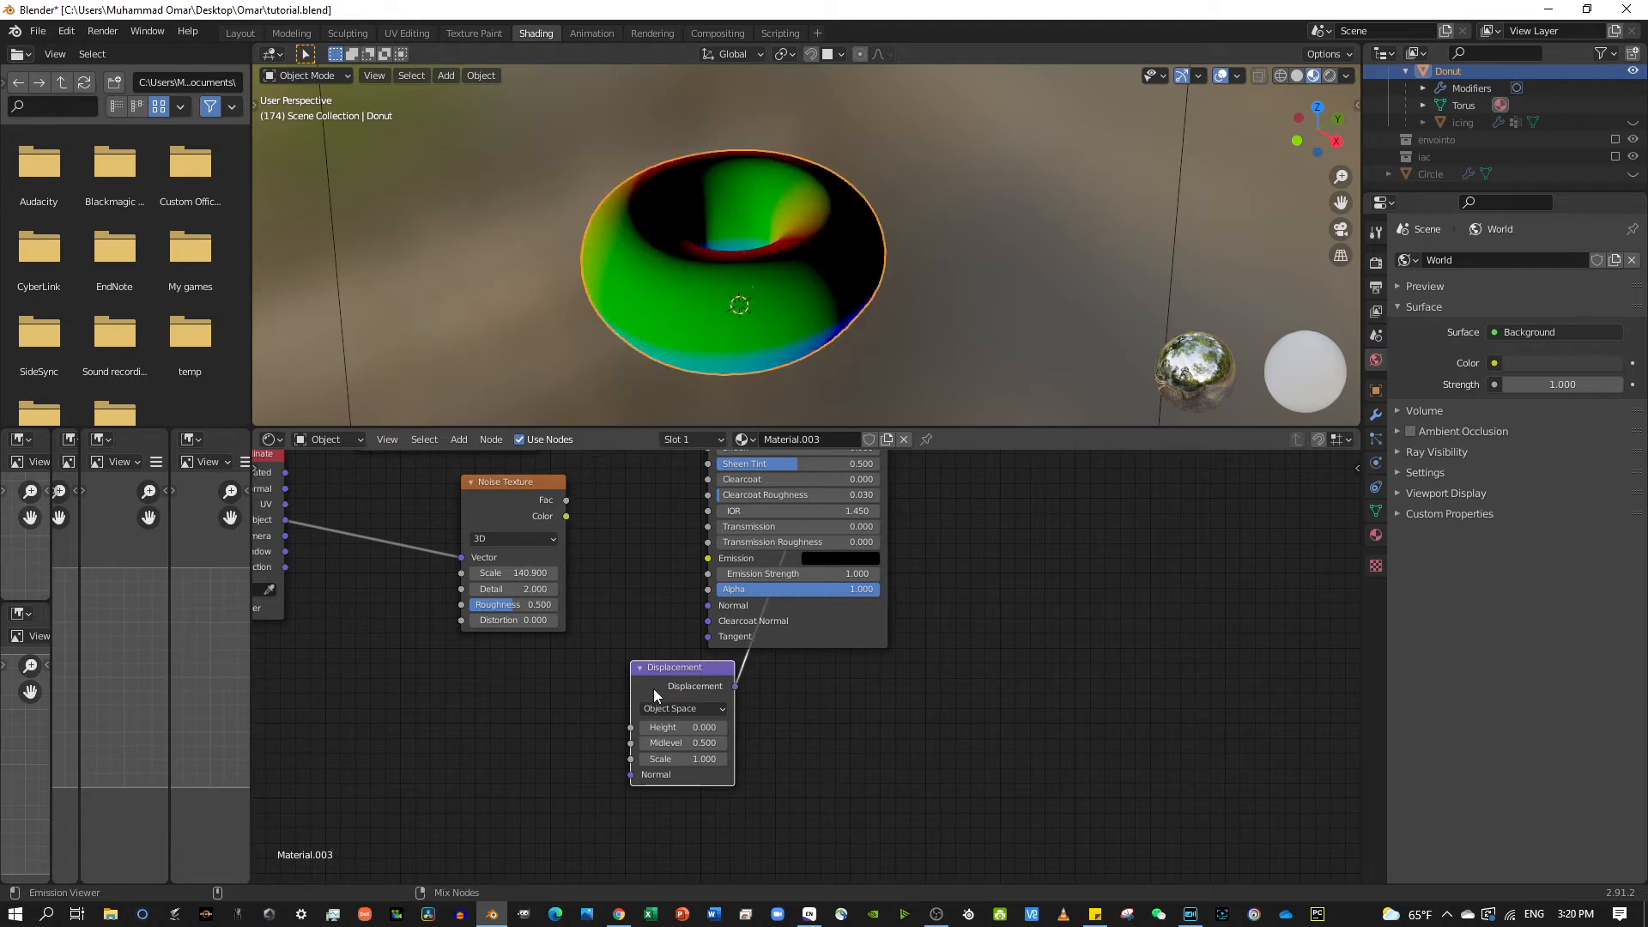
Check the reference video's node setup in the browser, and disconnect the Displacement node from the Viewer node in Blender
{"action": "middle_click_drag", "start_coordinate": [1038, 579], "coordinate": [1020, 815]}
{"action": "scroll", "coordinate": [850, 601], "scroll_direction": "down", "scroll_amount": 1}
{"action": "scroll", "coordinate": [986, 617], "scroll_direction": "down", "scroll_amount": 2}
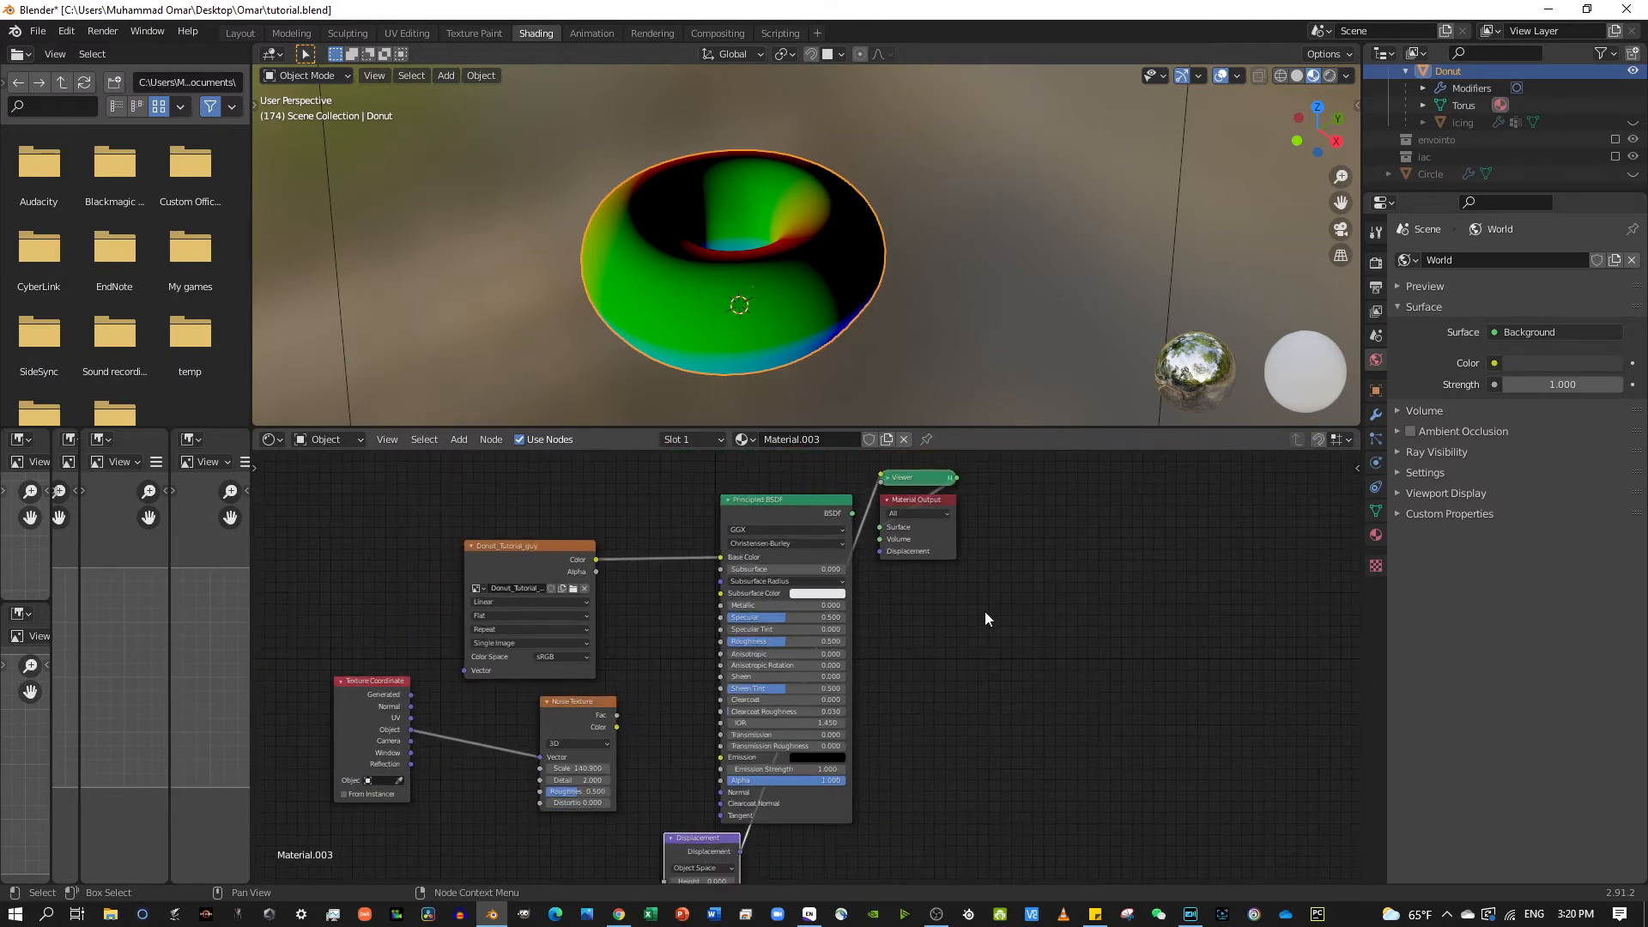
{"action": "middle_click_drag", "start_coordinate": [978, 615], "coordinate": [959, 784]}
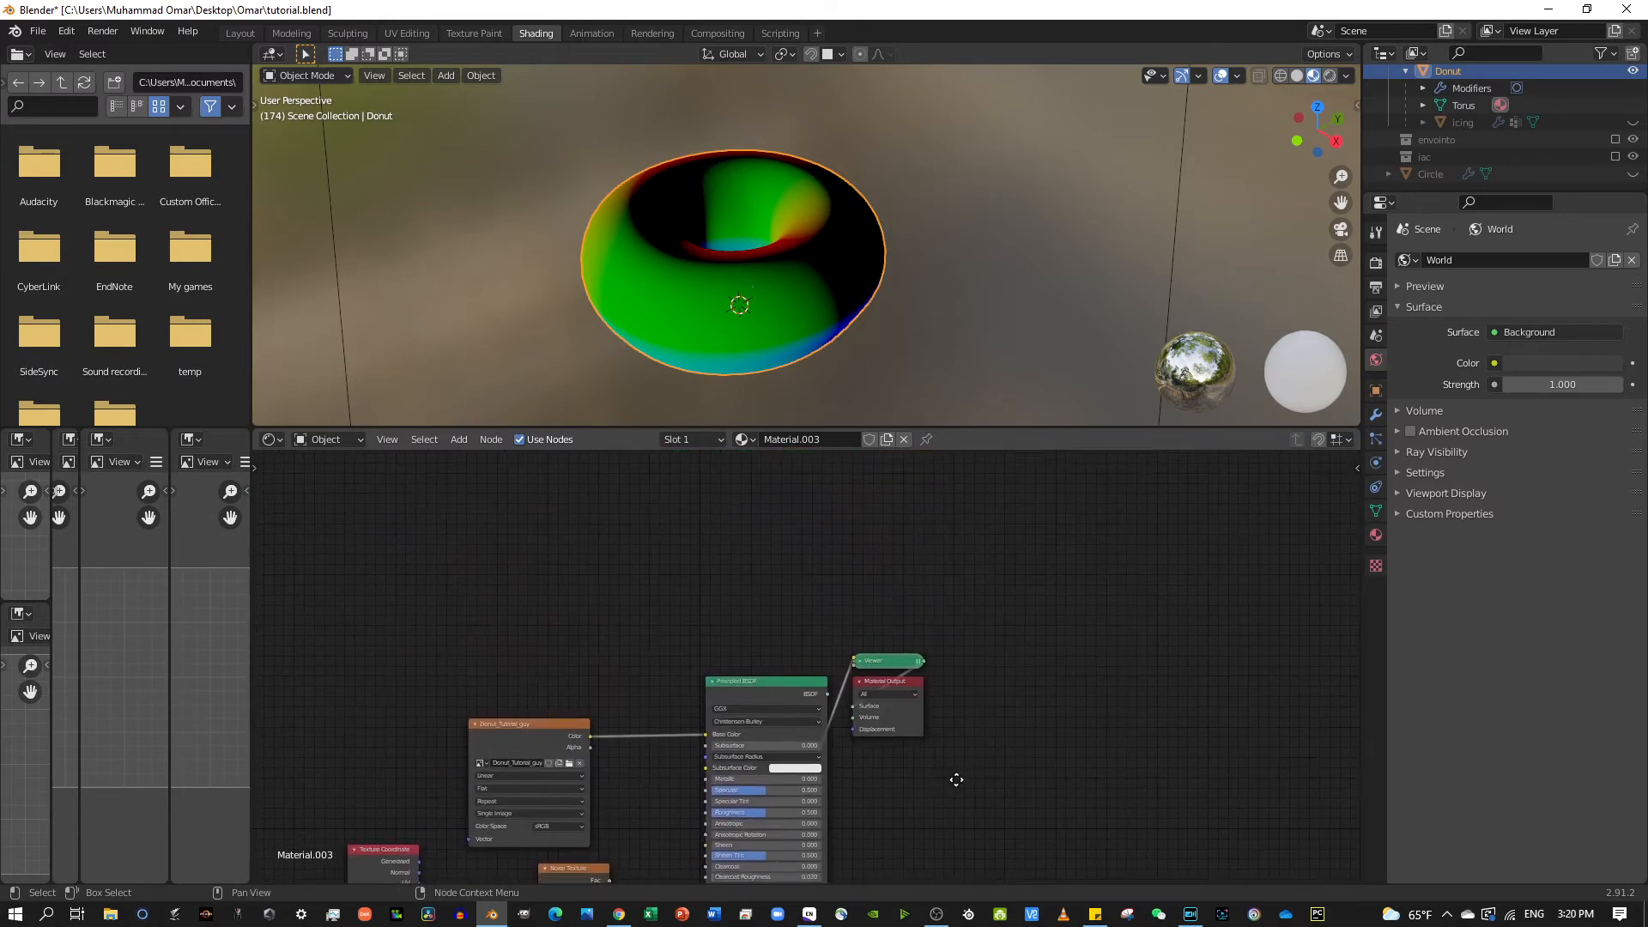
{"action": "scroll", "coordinate": [944, 772], "scroll_direction": "up", "scroll_amount": 1}
{"action": "scroll", "coordinate": [800, 801], "scroll_direction": "up", "scroll_amount": 2}
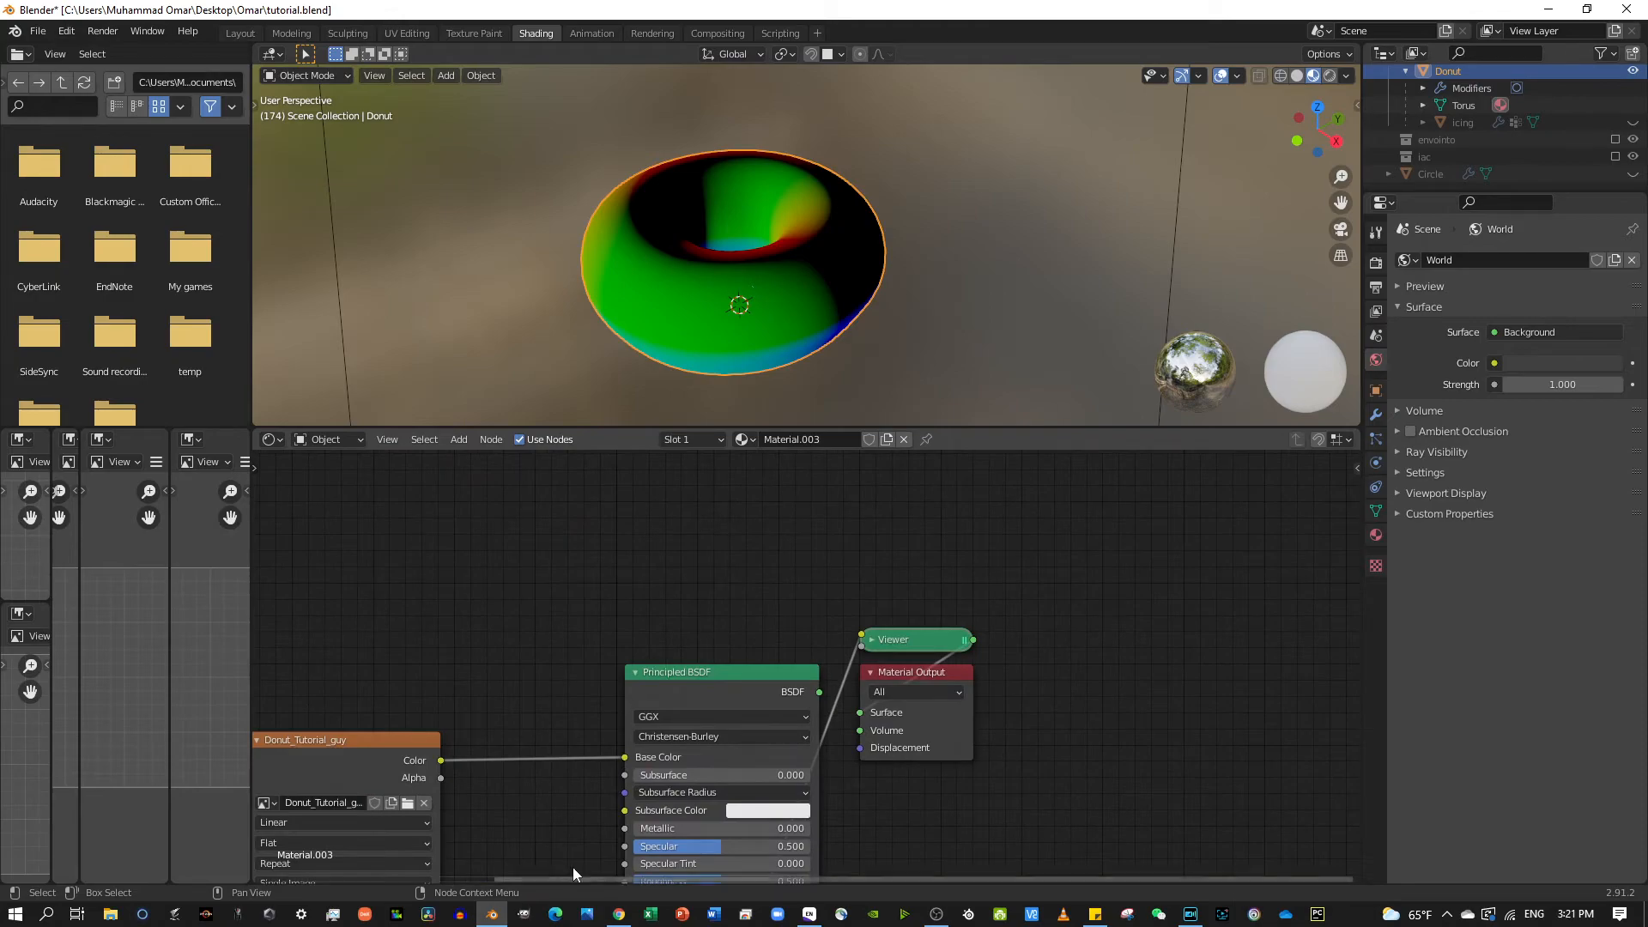
{"action": "left_click", "coordinate": [618, 913]}
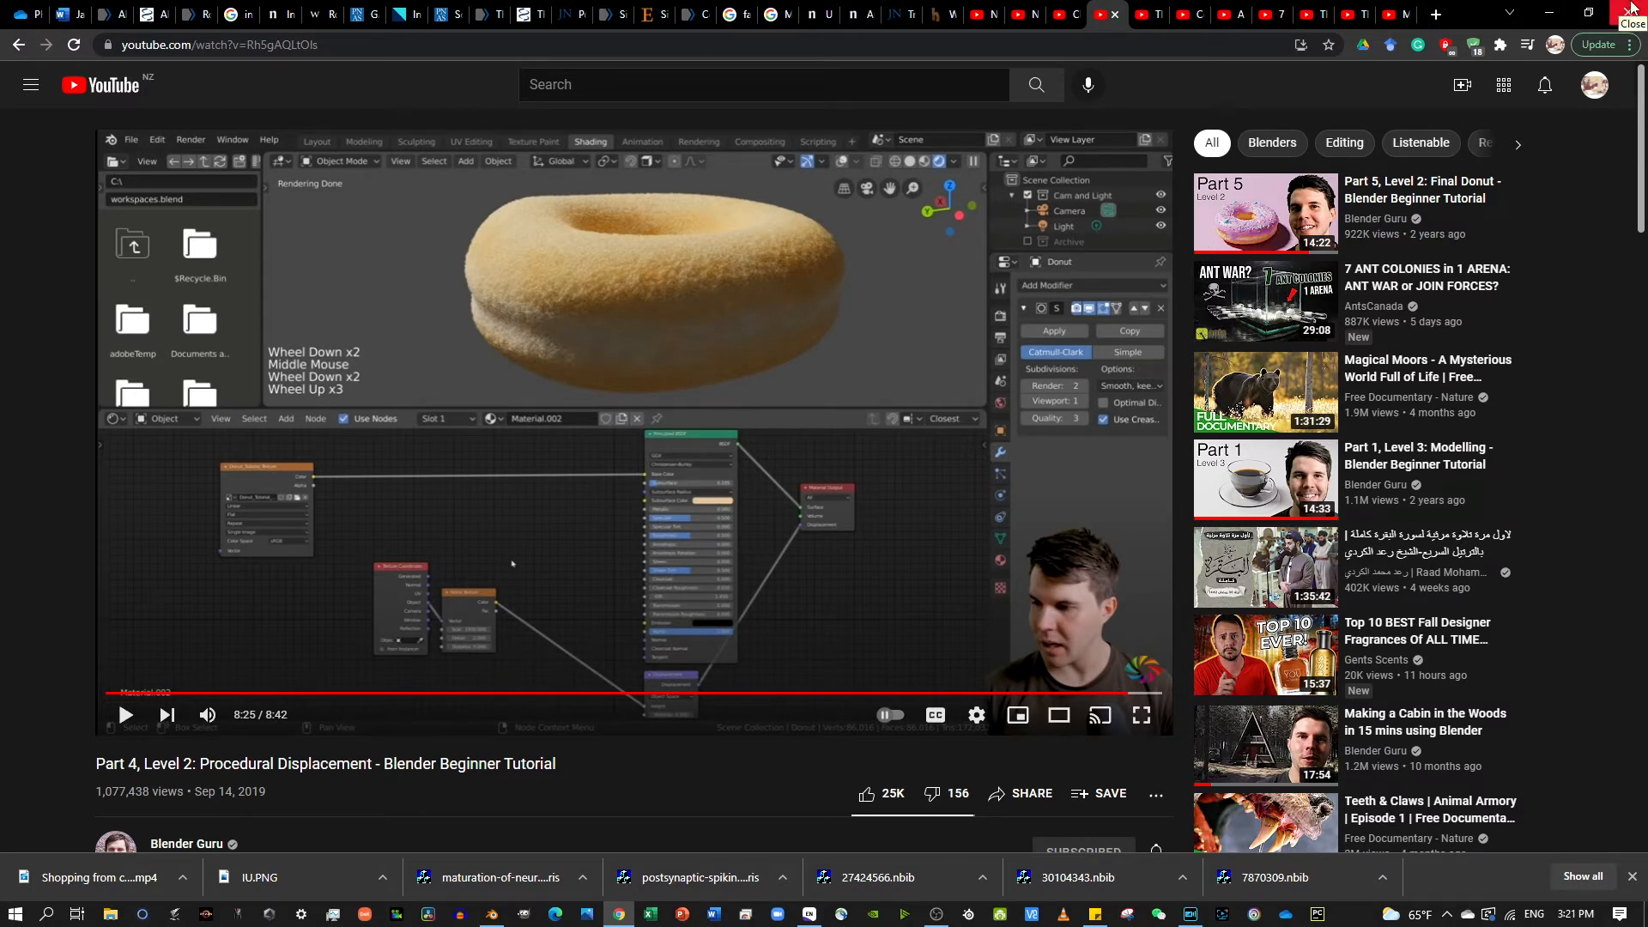
{"action": "left_click", "coordinate": [1630, 7]}
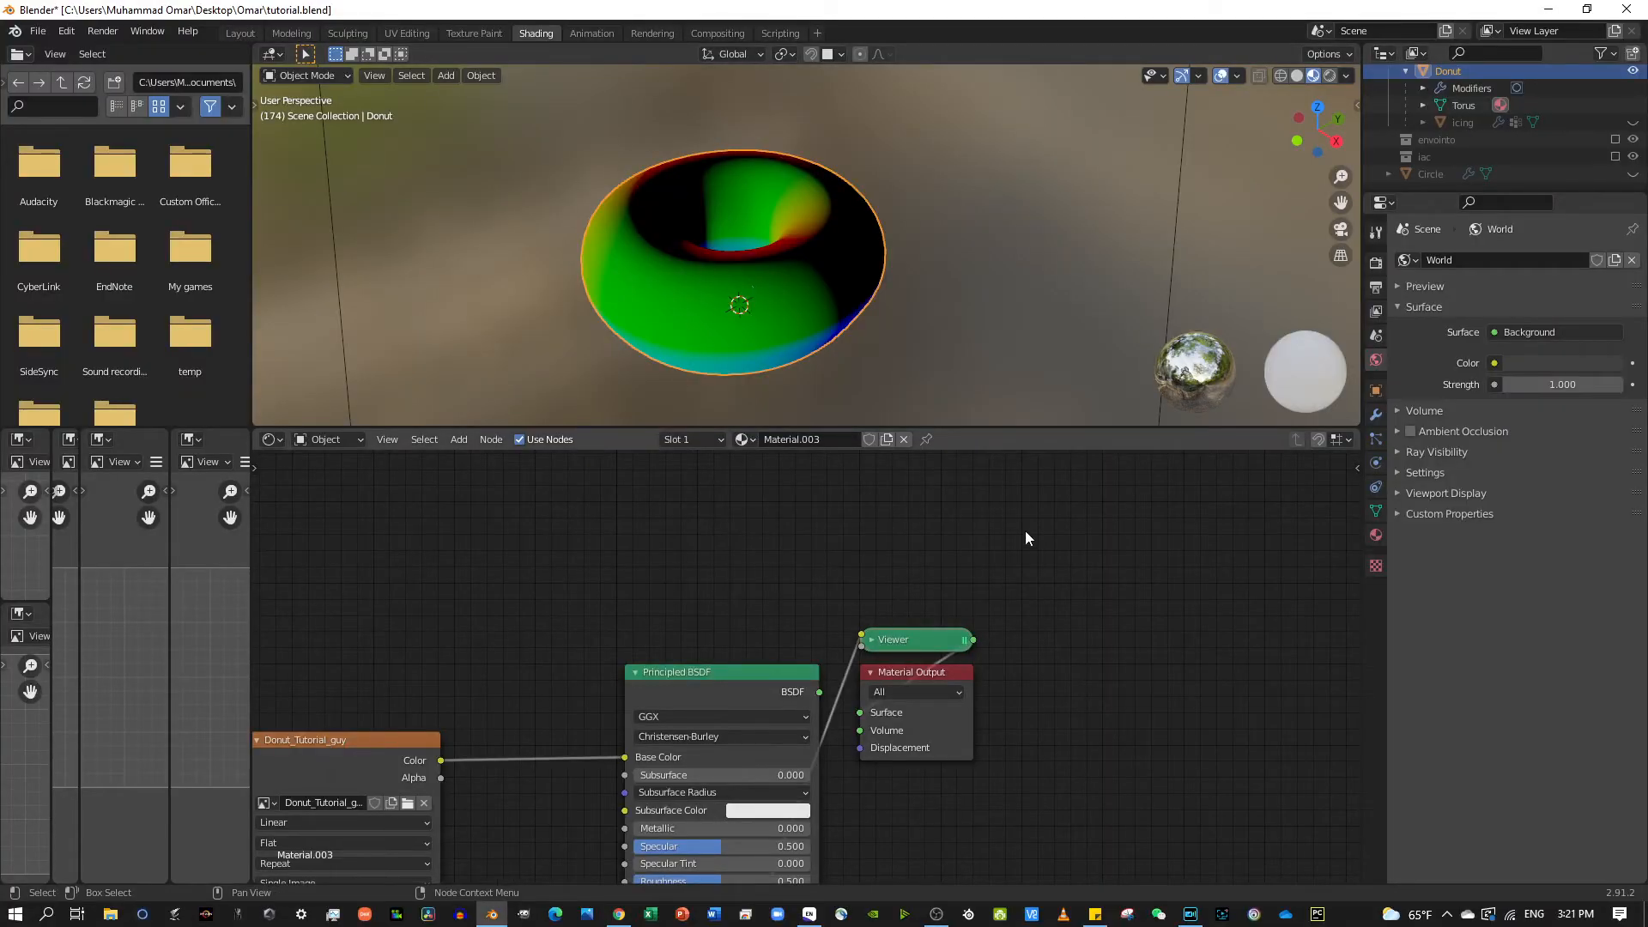
{"action": "middle_click_drag", "start_coordinate": [961, 594], "coordinate": [895, 666]}
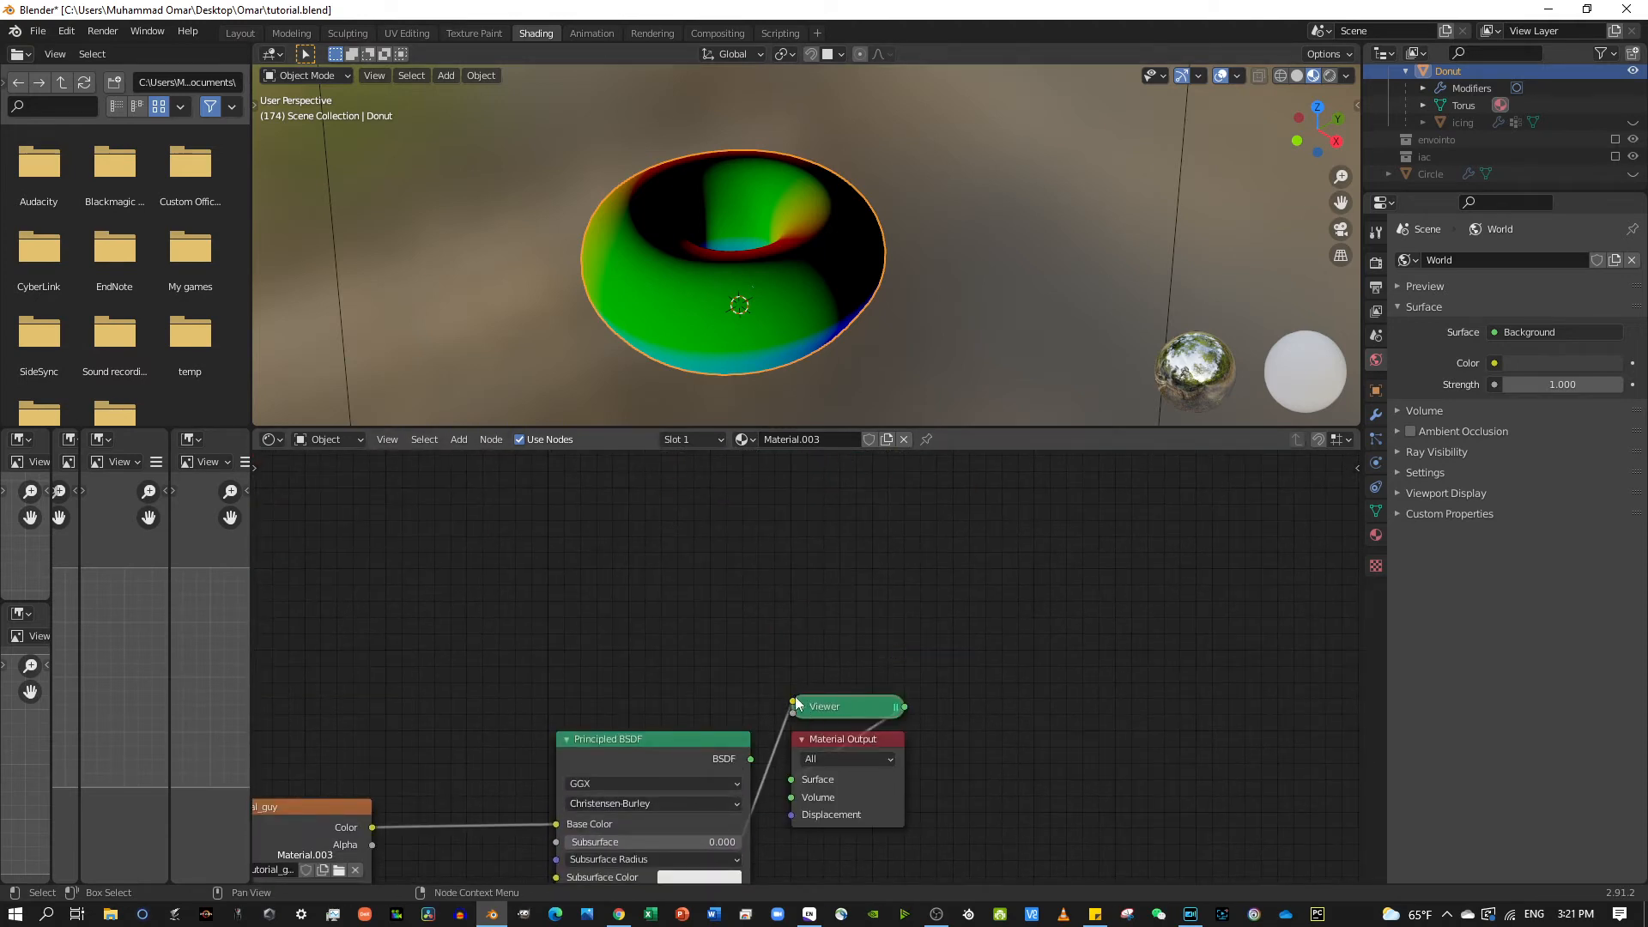
{"action": "left_click_drag", "start_coordinate": [784, 703], "coordinate": [783, 708]}
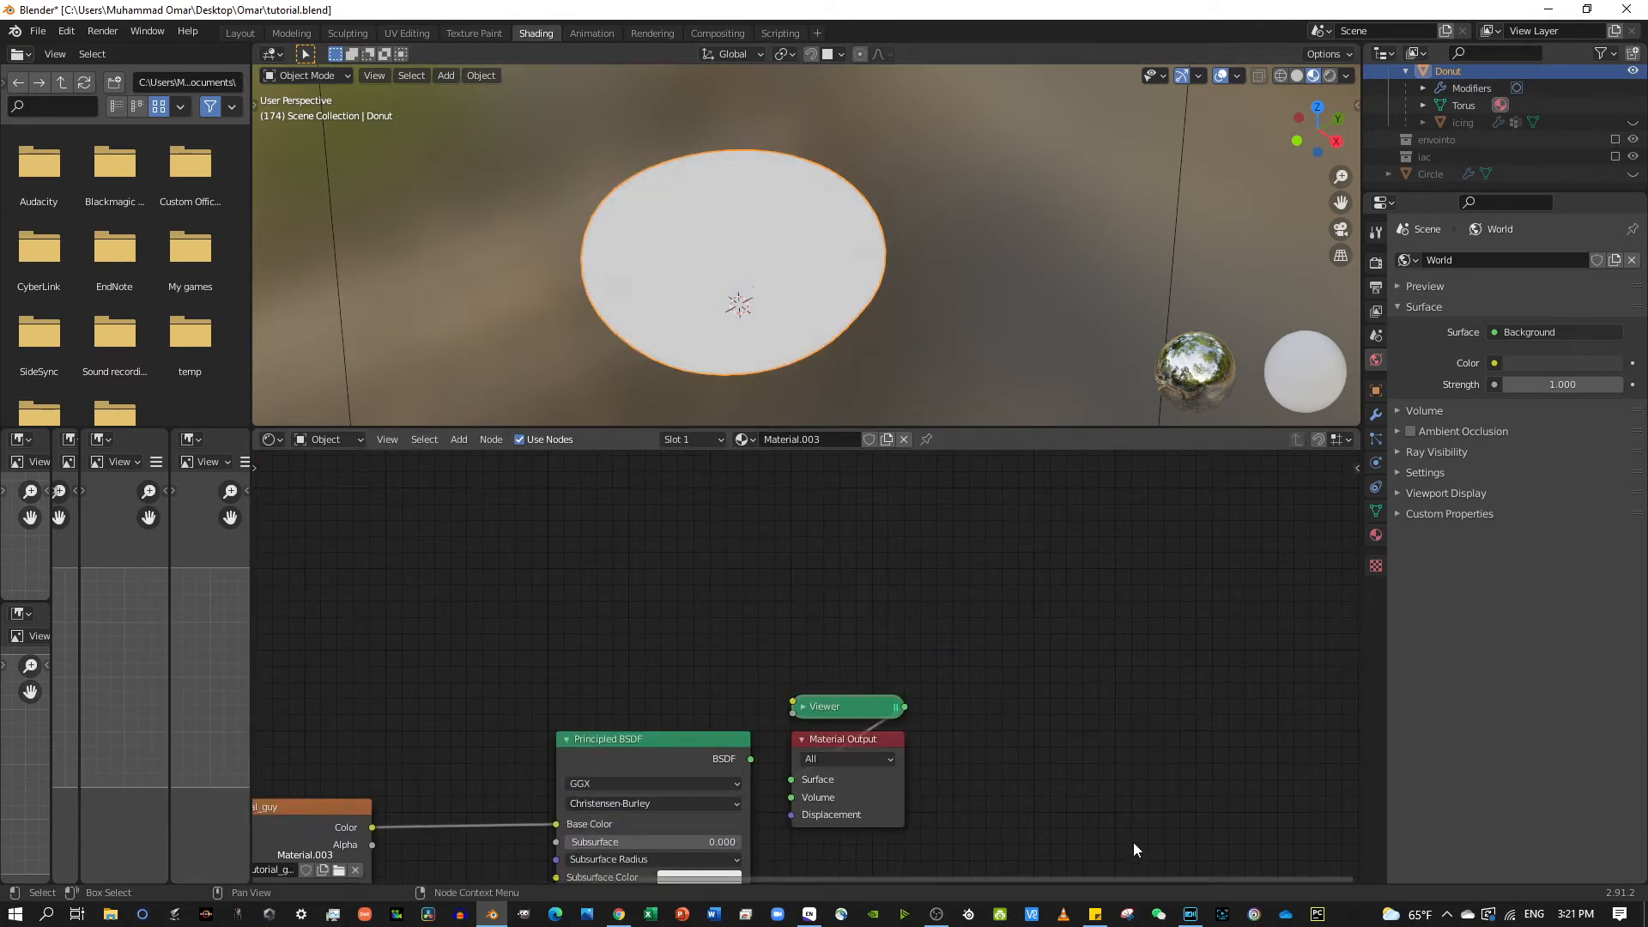
Connect the Displacement node's output to Material Output's Displacement input and the Principled BSDF output to its Surface input
{"action": "middle_click_drag", "start_coordinate": [1053, 672], "coordinate": [1073, 576]}
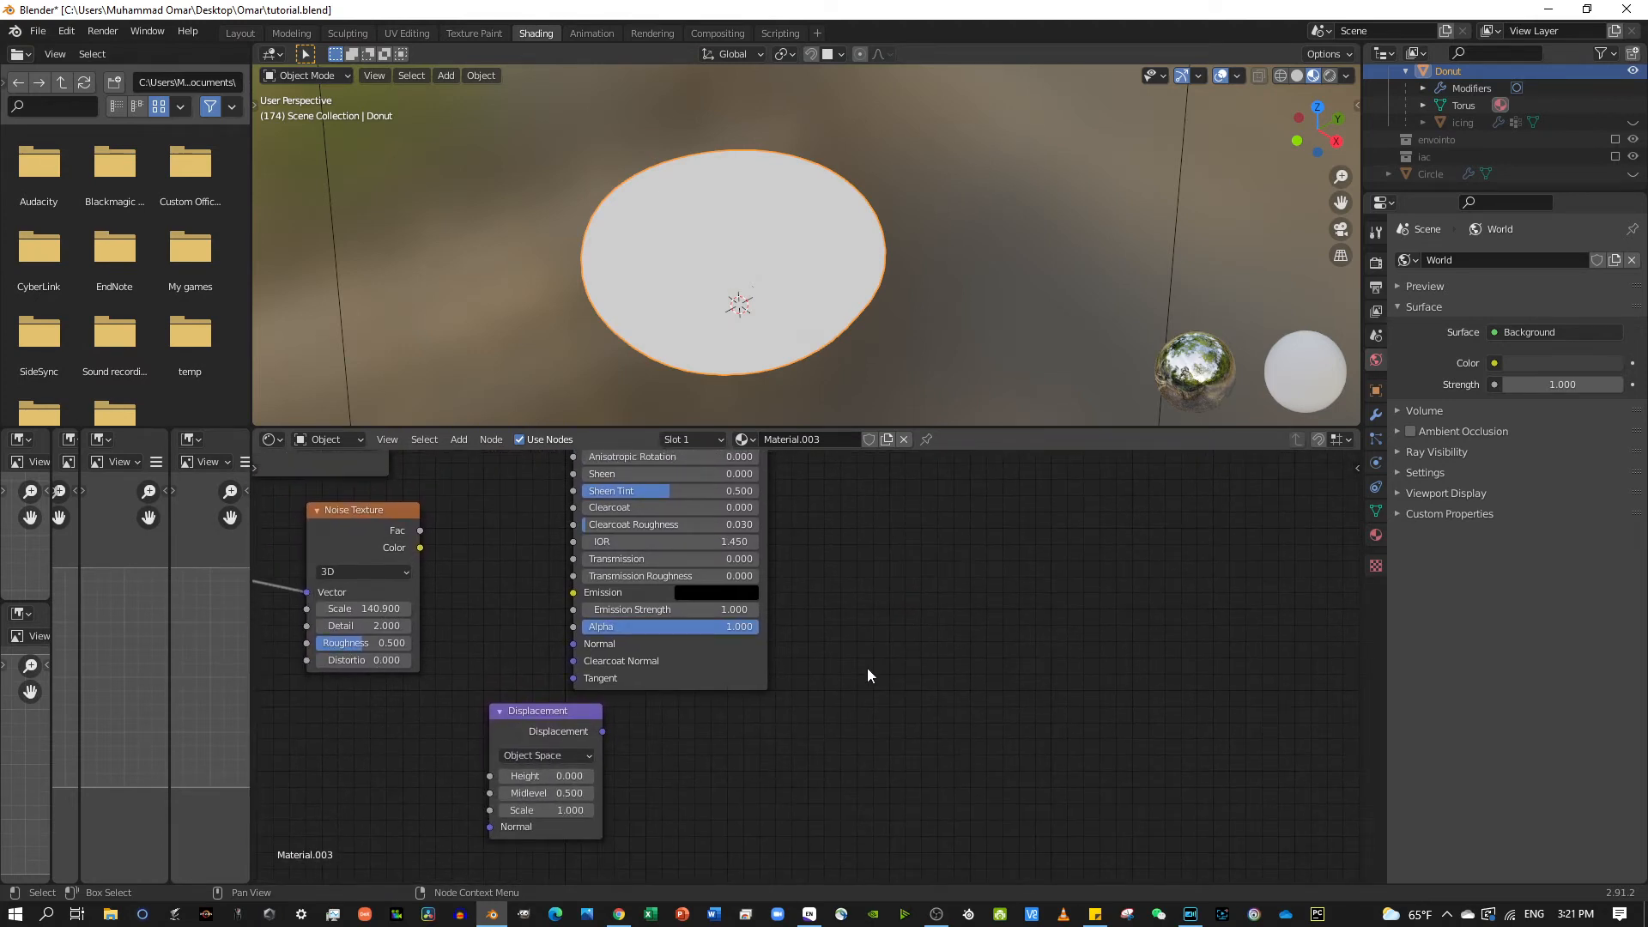
{"action": "scroll", "coordinate": [866, 674], "scroll_direction": "down", "scroll_amount": 2}
{"action": "middle_click_drag", "start_coordinate": [860, 698], "coordinate": [786, 815]}
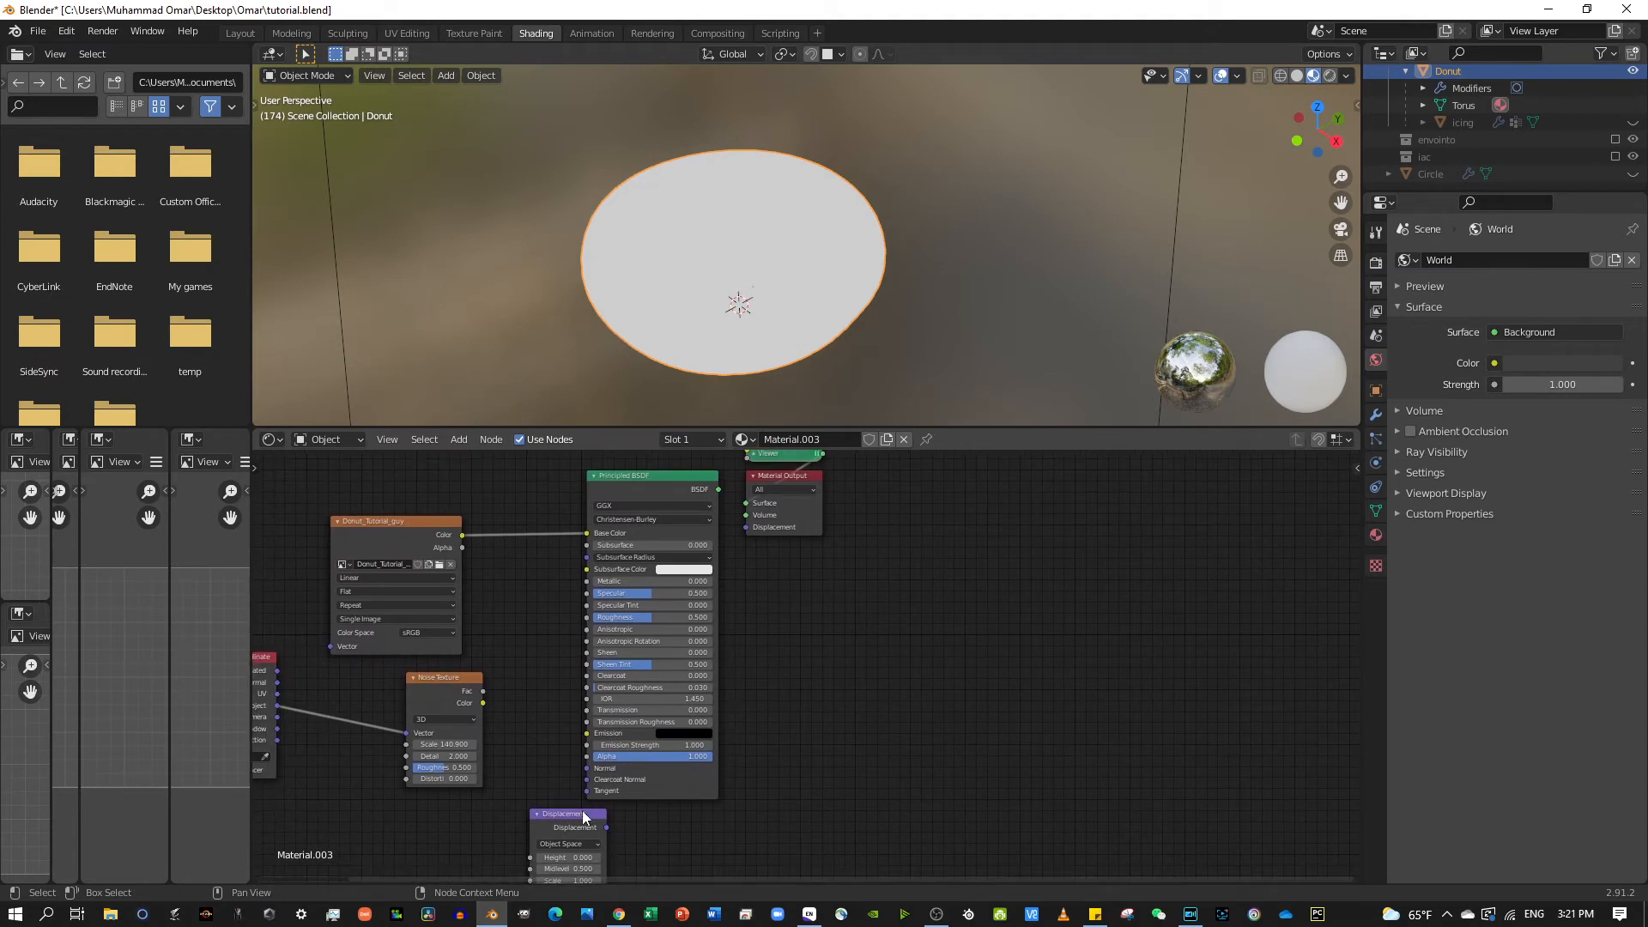
{"action": "left_click_drag", "start_coordinate": [607, 827], "coordinate": [745, 527]}
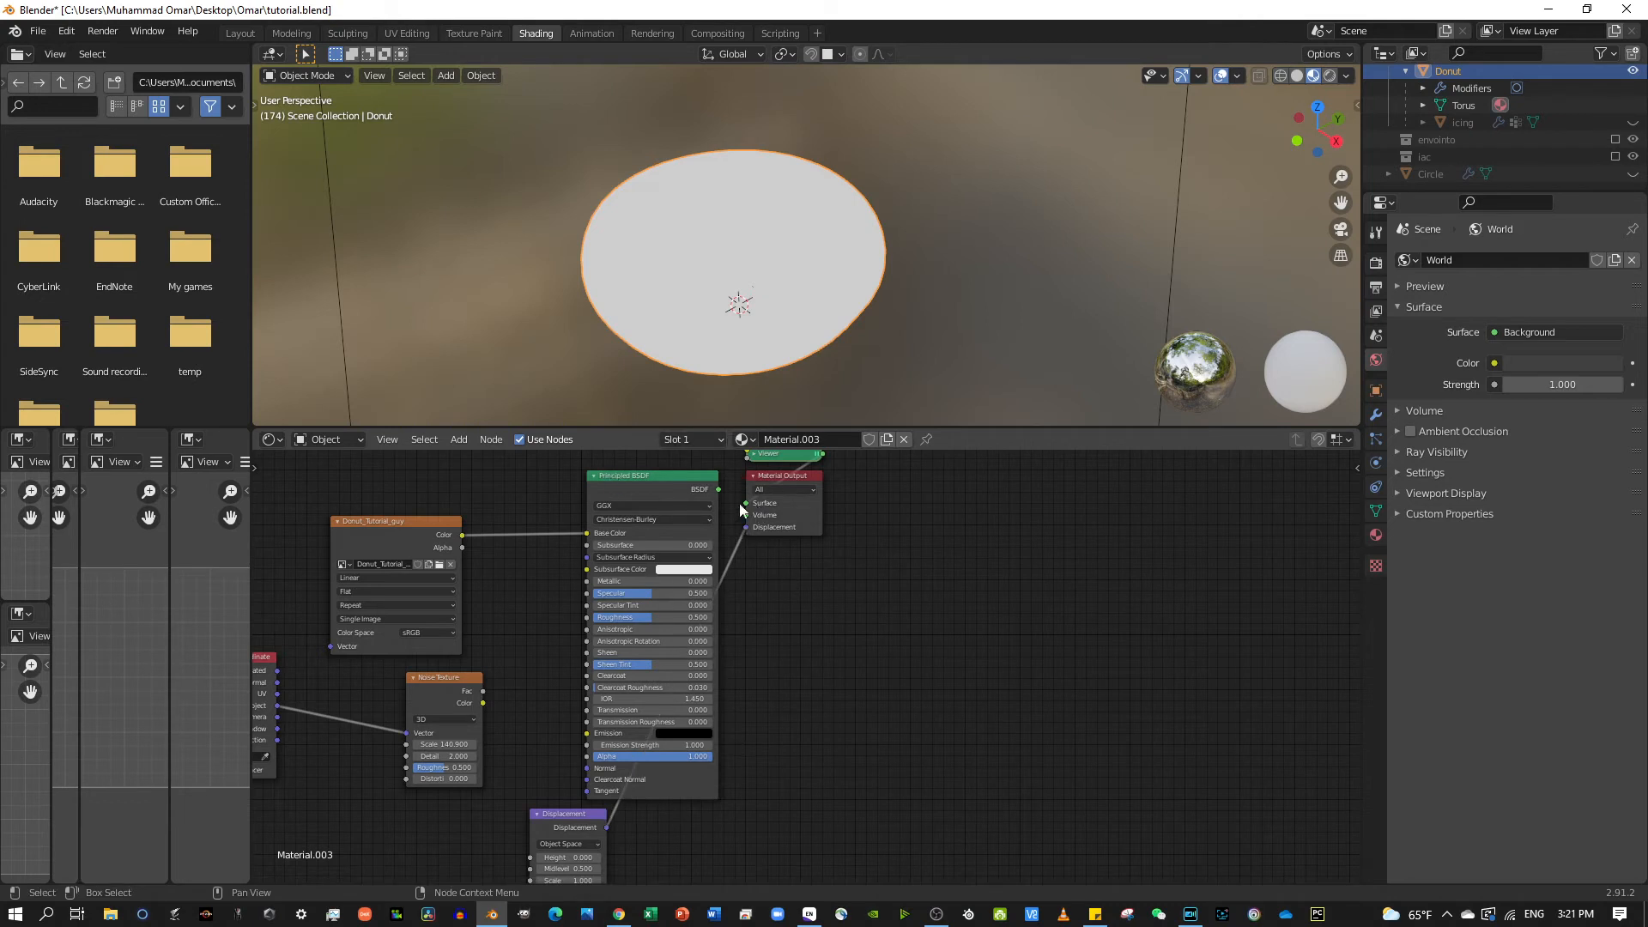
{"action": "left_click_drag", "start_coordinate": [718, 487], "coordinate": [753, 507]}
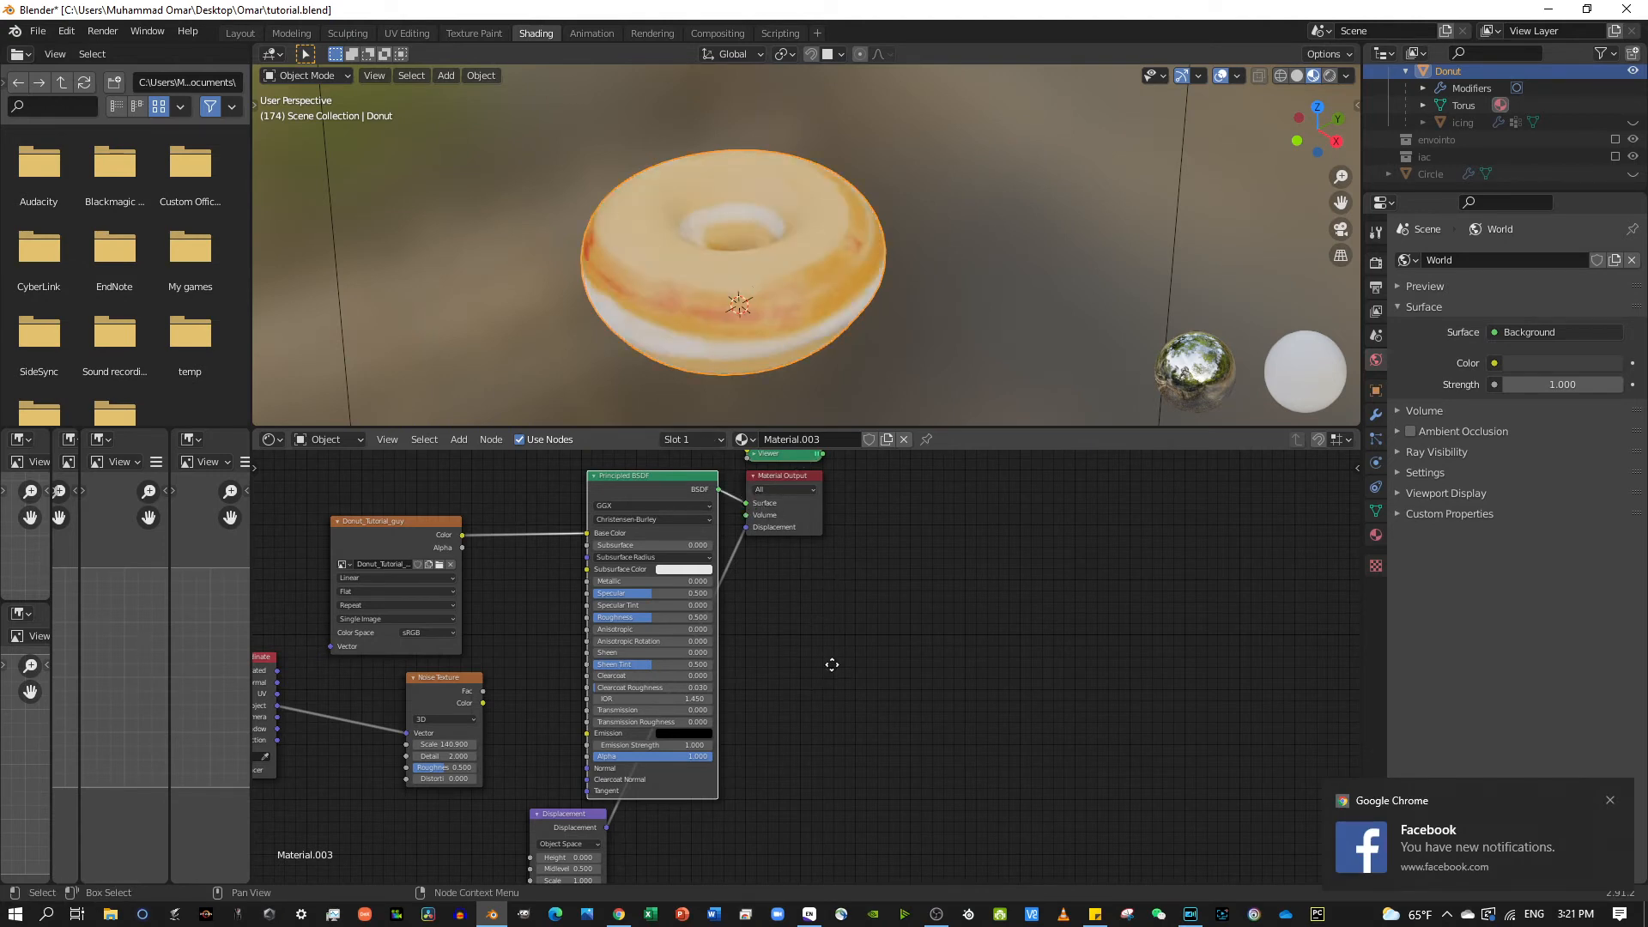
Recheck the reference video in the browser, and connect Noise Texture's Color output to the Displacement node's Height input in Blender
{"action": "middle_click_drag", "start_coordinate": [824, 661], "coordinate": [867, 654]}
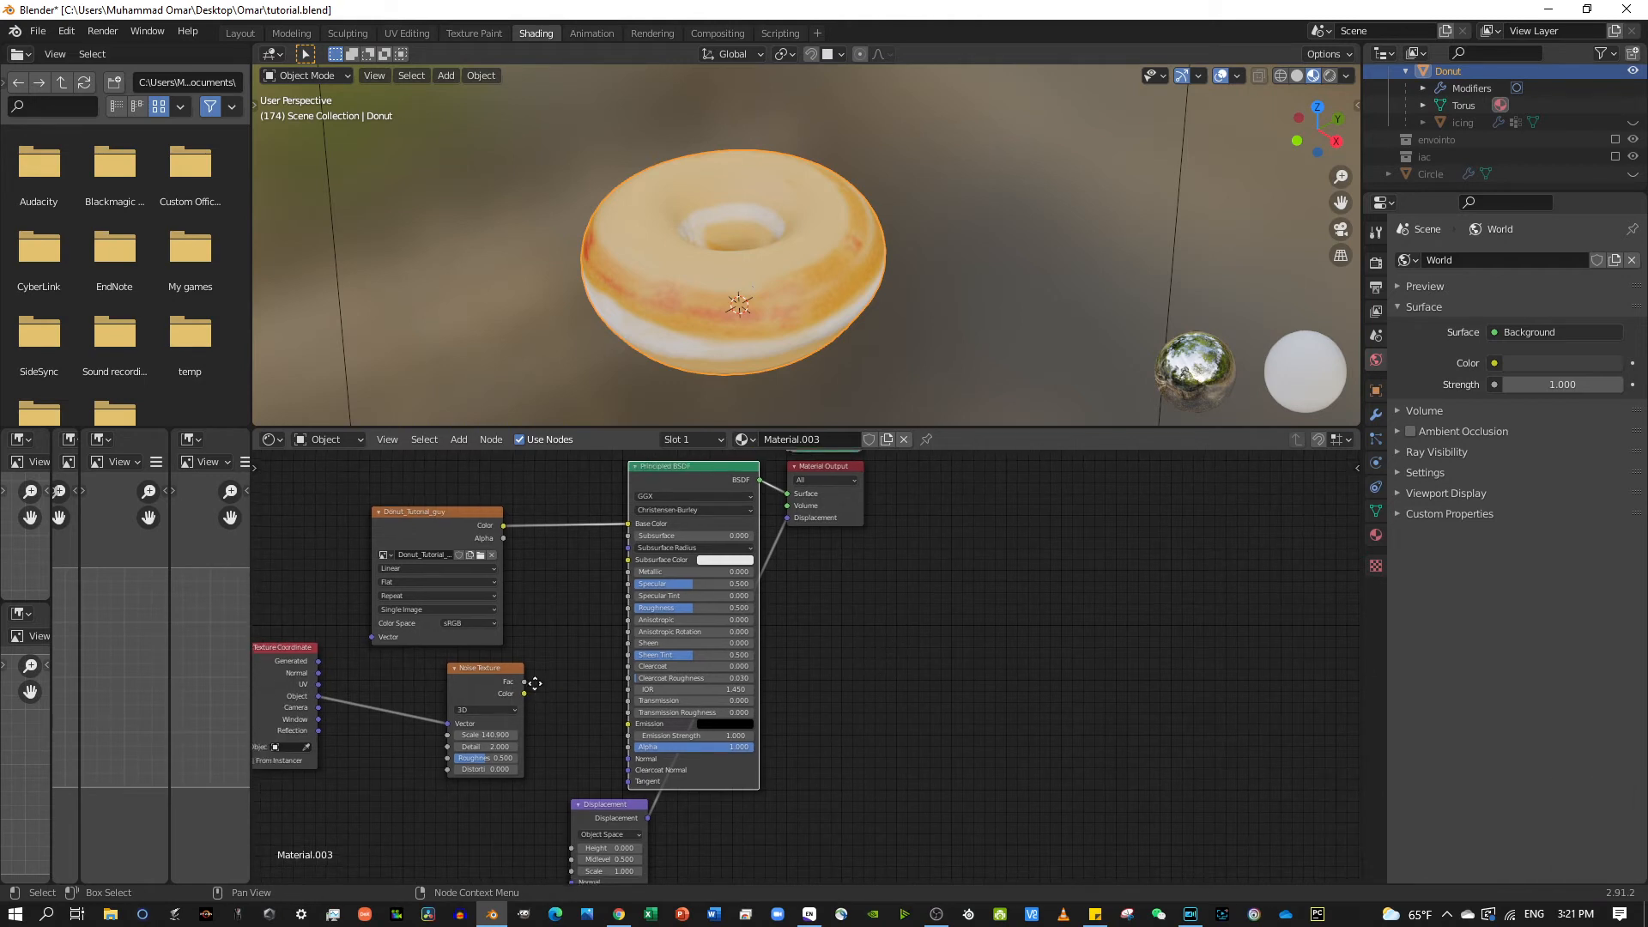
{"action": "middle_click_drag", "start_coordinate": [533, 686], "coordinate": [584, 568]}
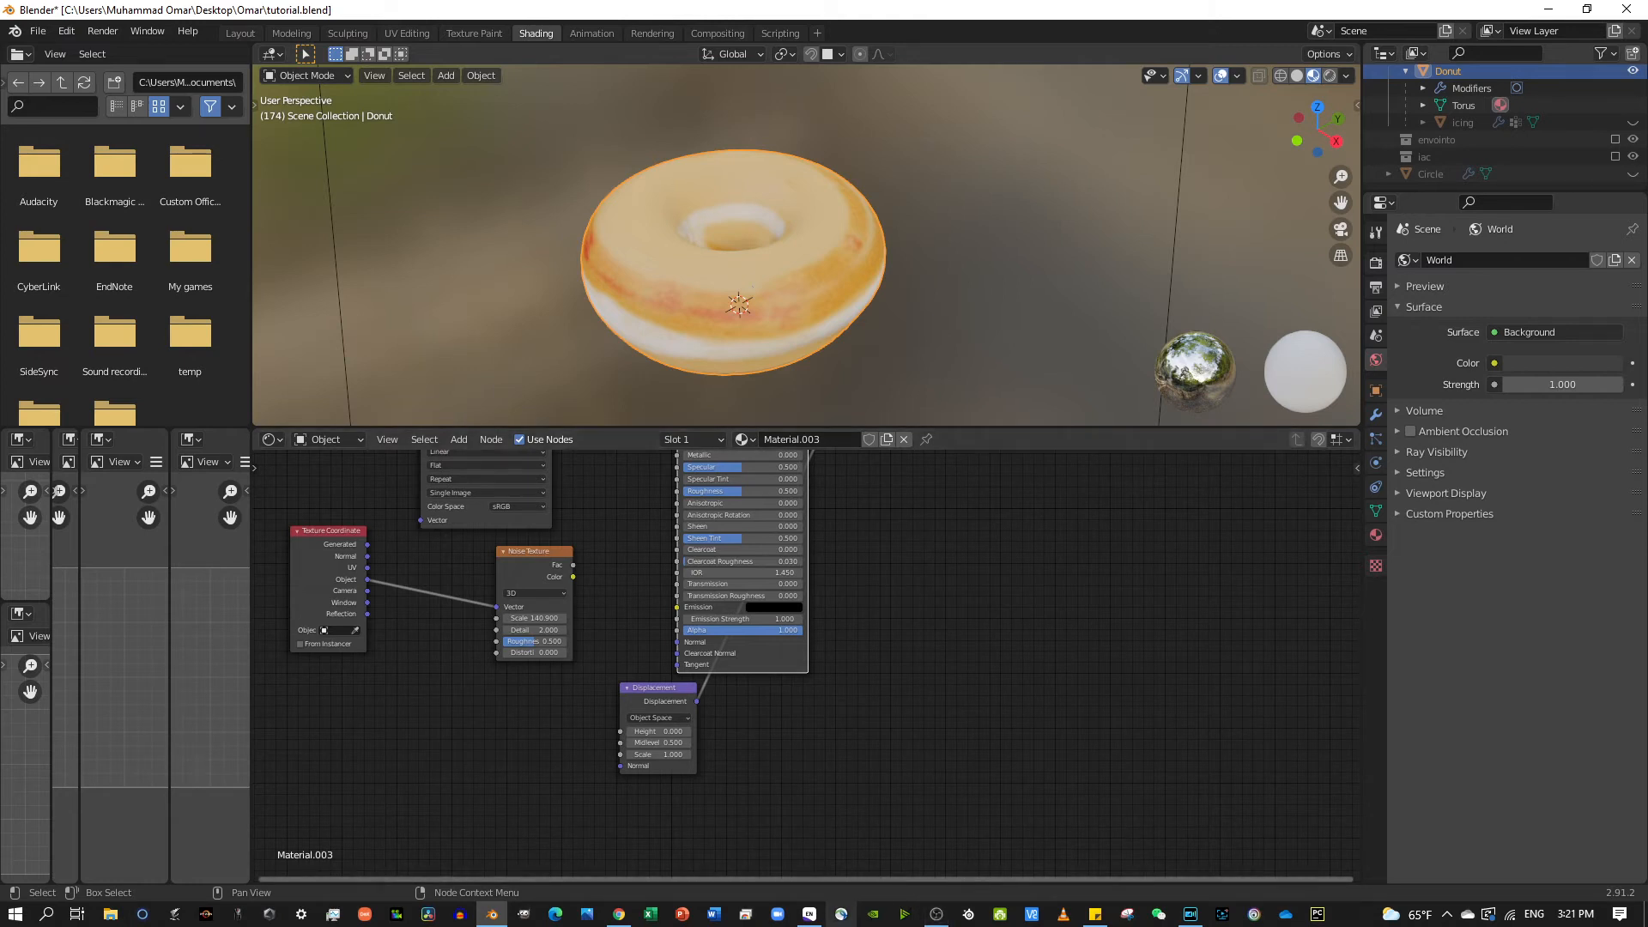
{"action": "left_click", "coordinate": [621, 911]}
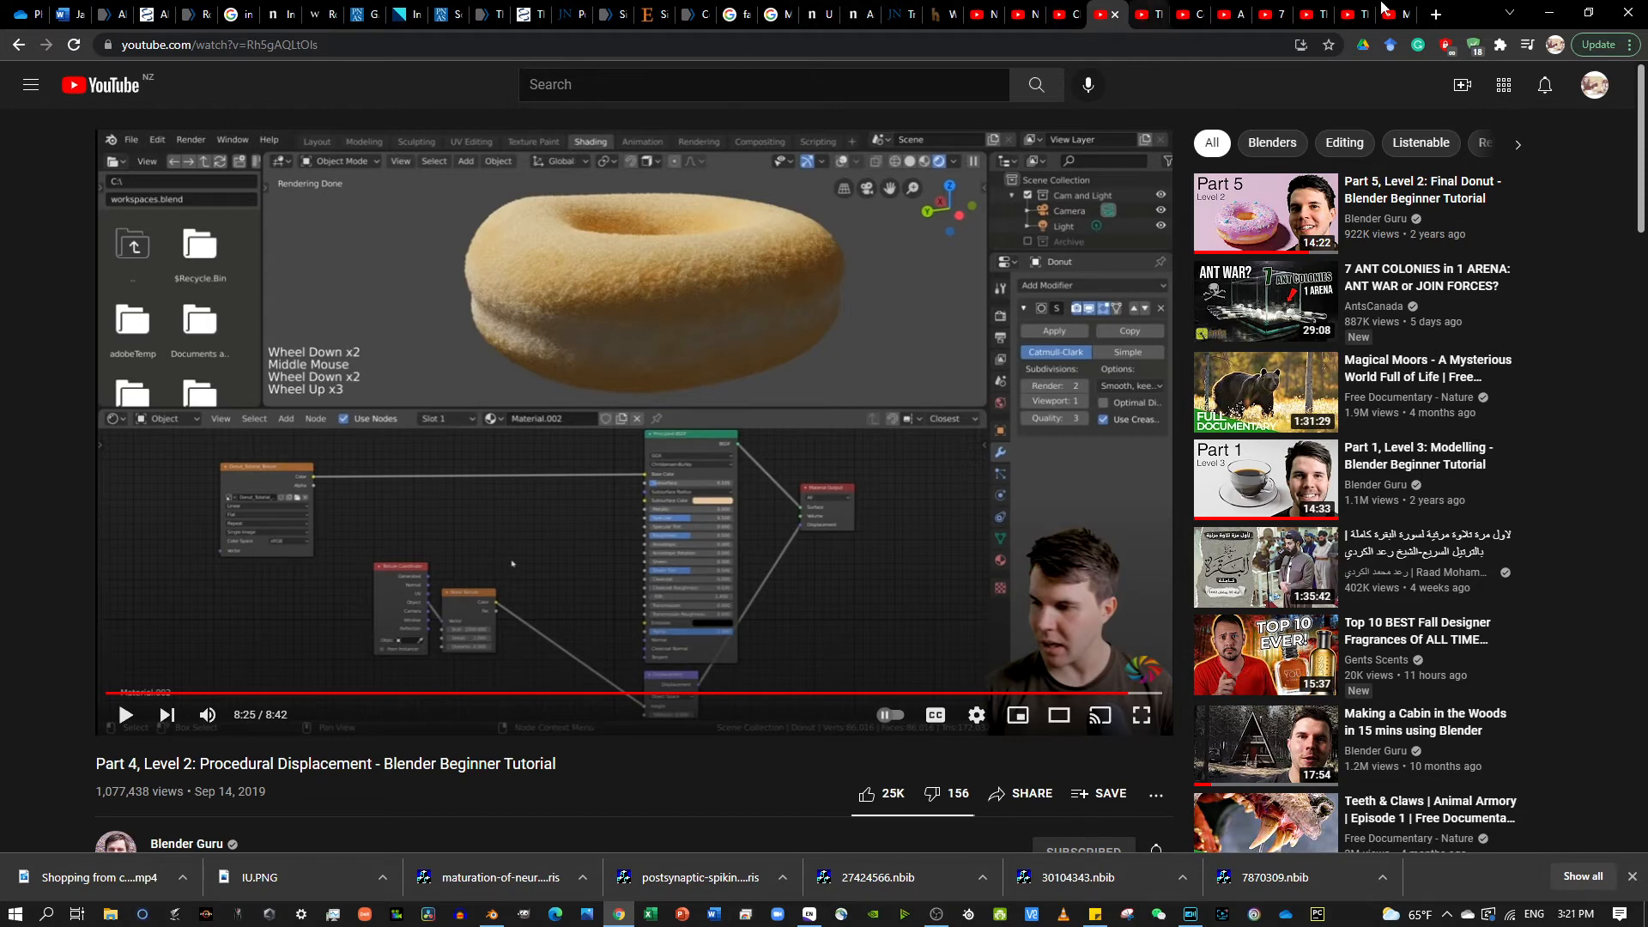
{"action": "scroll", "coordinate": [1622, 86], "scroll_direction": "down", "scroll_amount": 1}
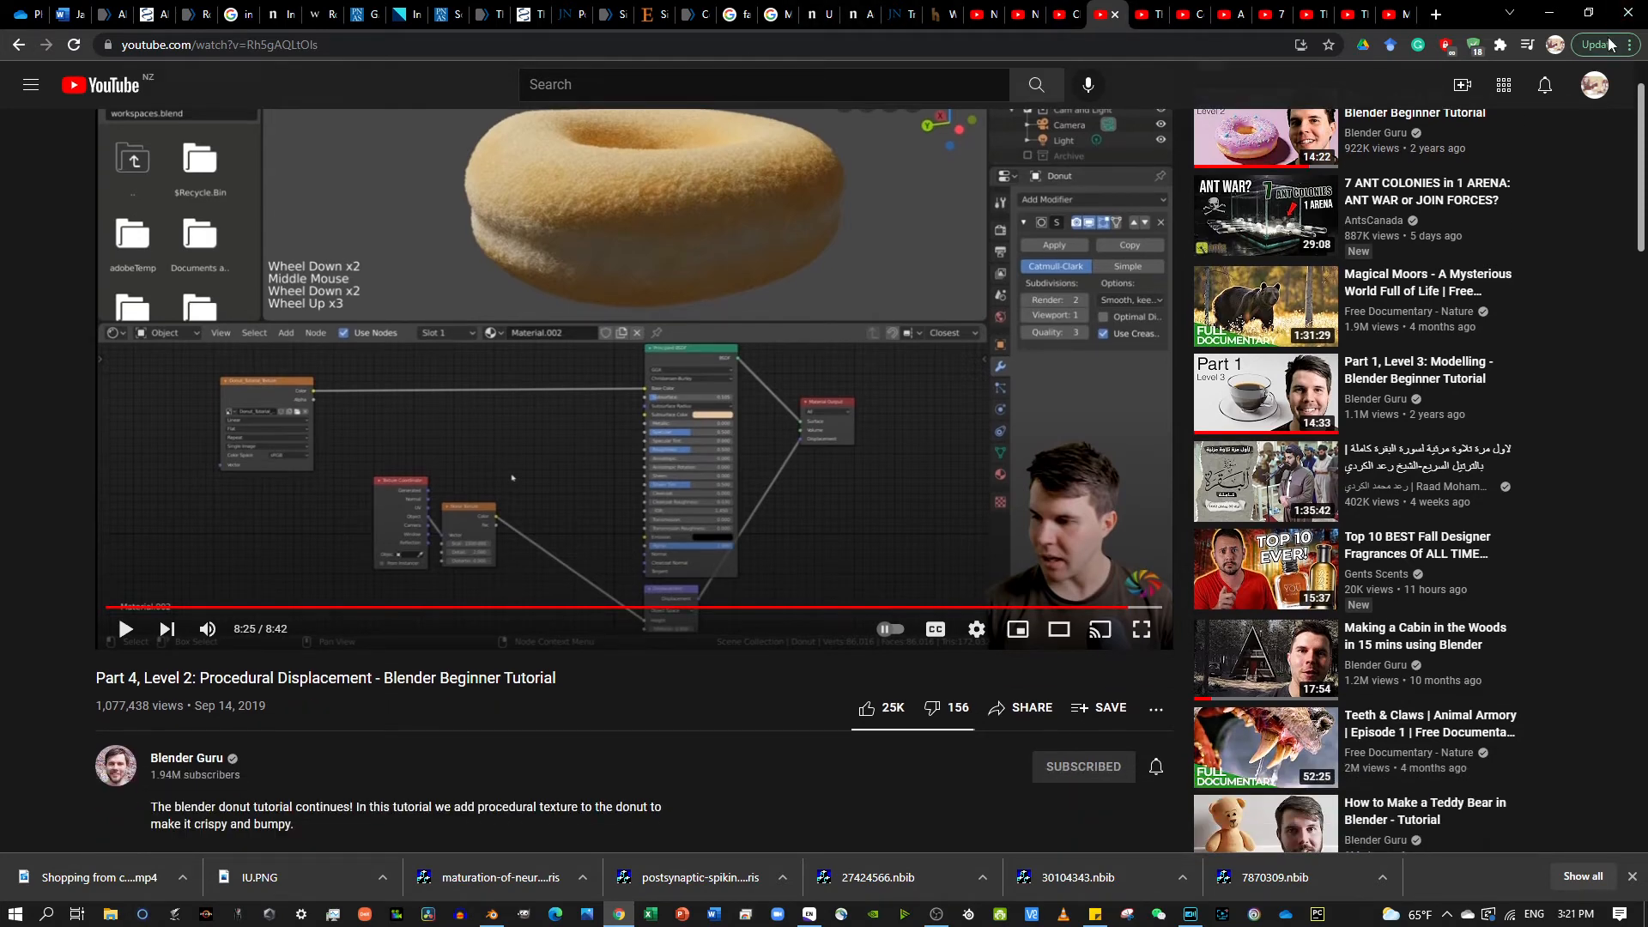
{"action": "left_click", "coordinate": [1547, 11]}
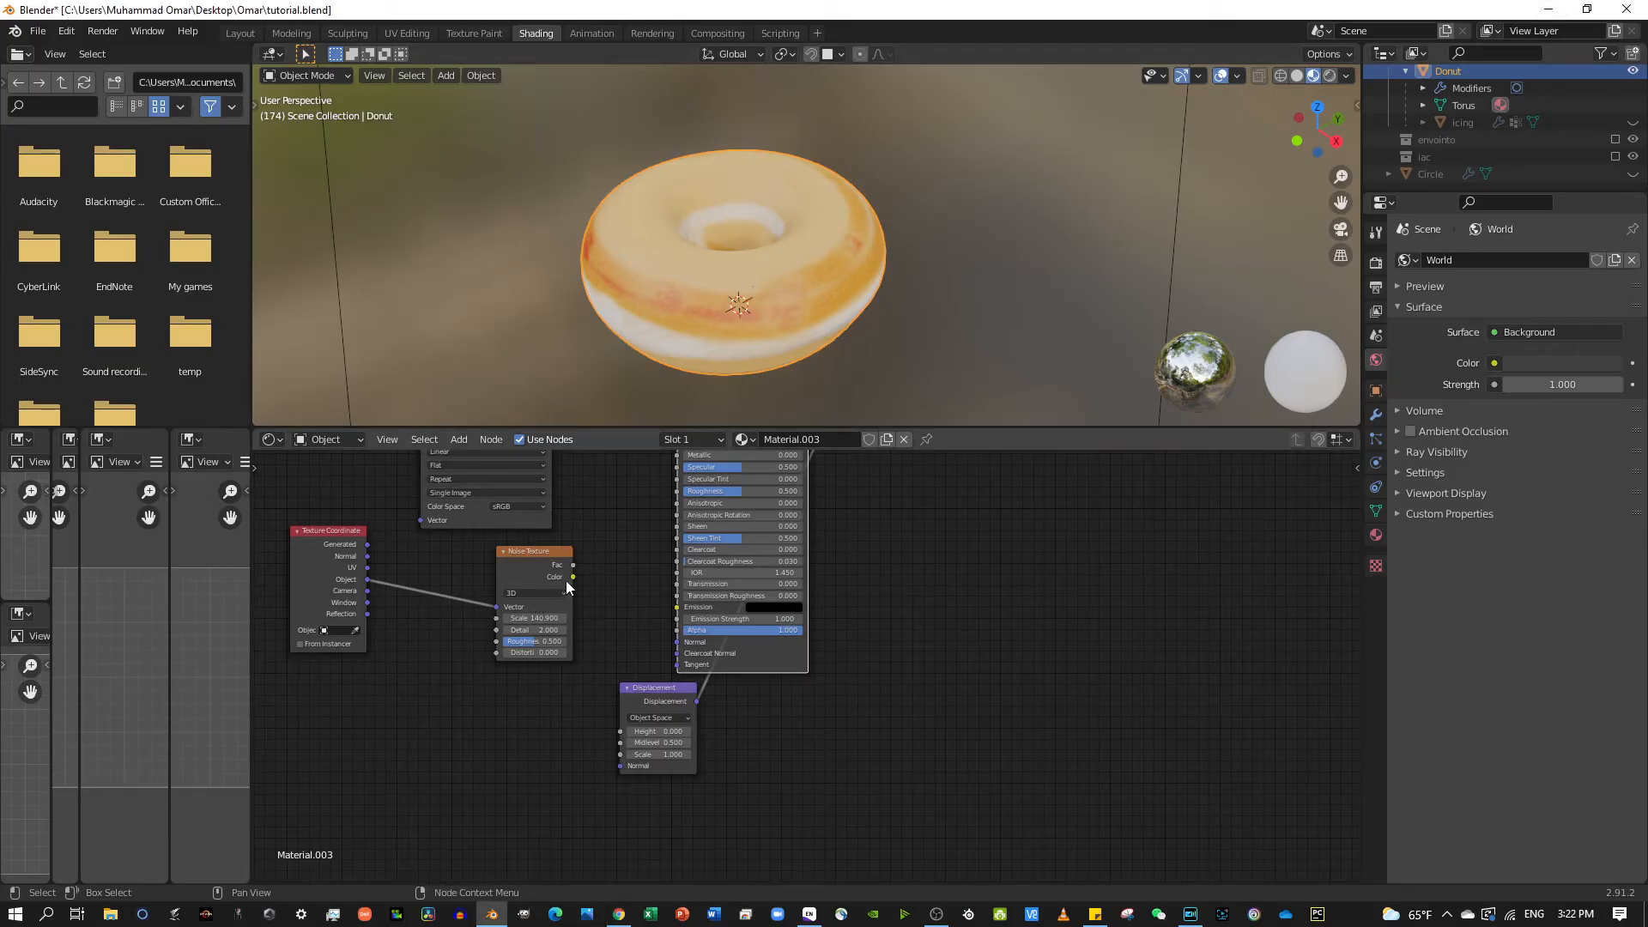
{"action": "left_click_drag", "start_coordinate": [573, 577], "coordinate": [574, 618]}
{"action": "left_click_drag", "start_coordinate": [608, 726], "coordinate": [625, 731]}
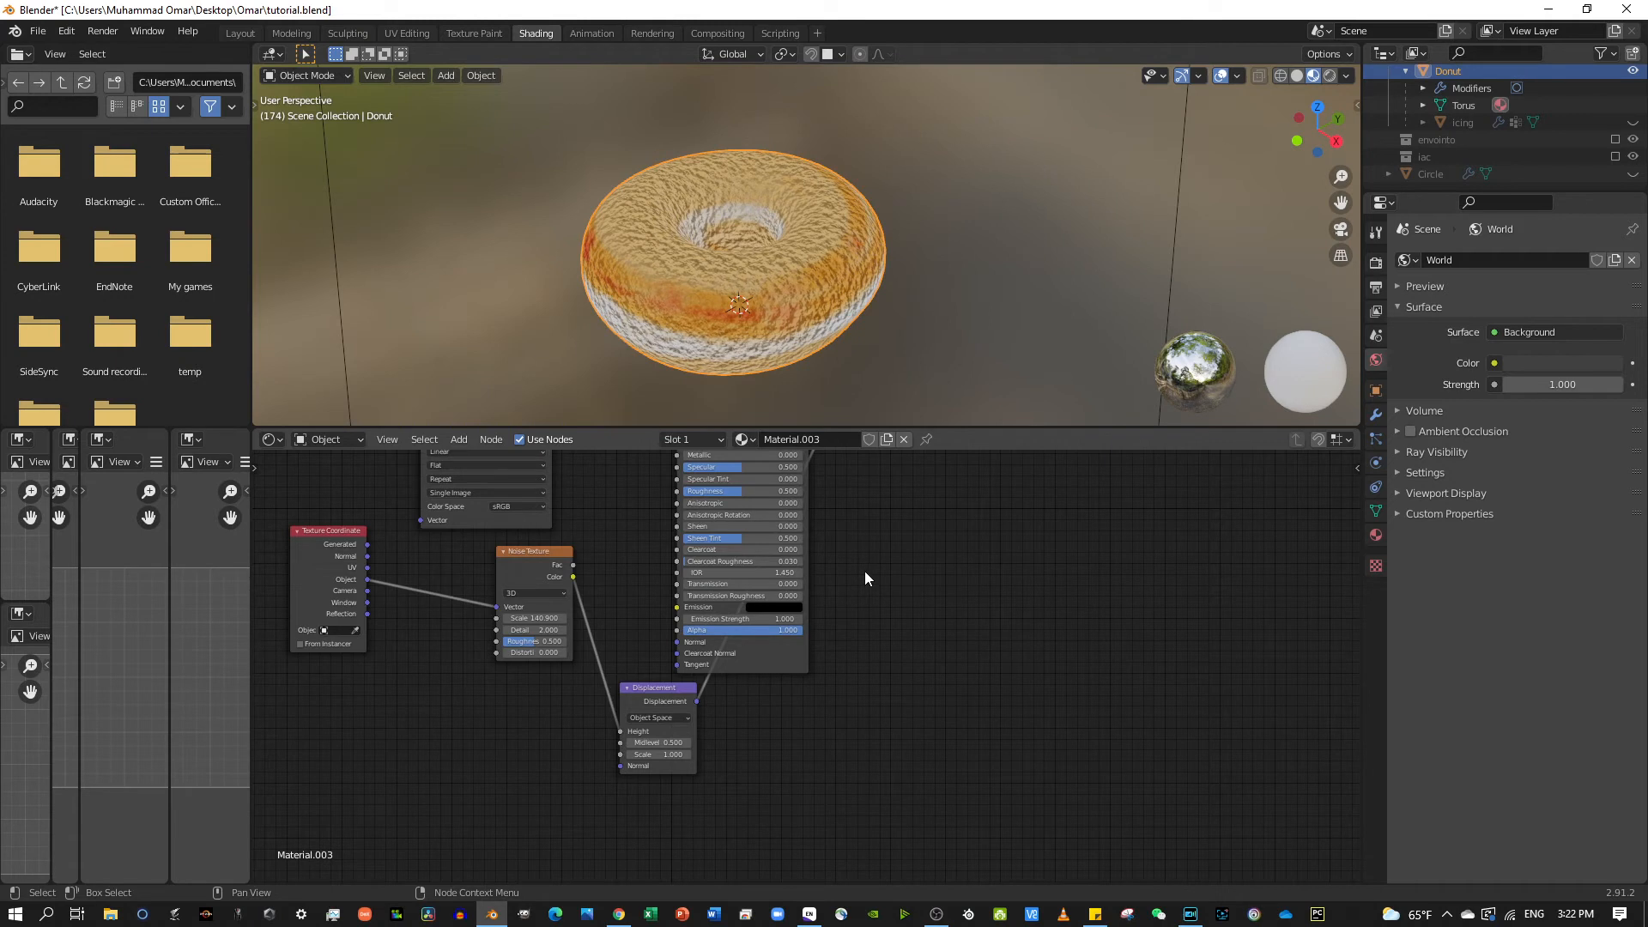
View the donut in Rendered viewport shading and switch back to Material Preview
{"action": "middle_click_drag", "start_coordinate": [865, 577], "coordinate": [858, 862]}
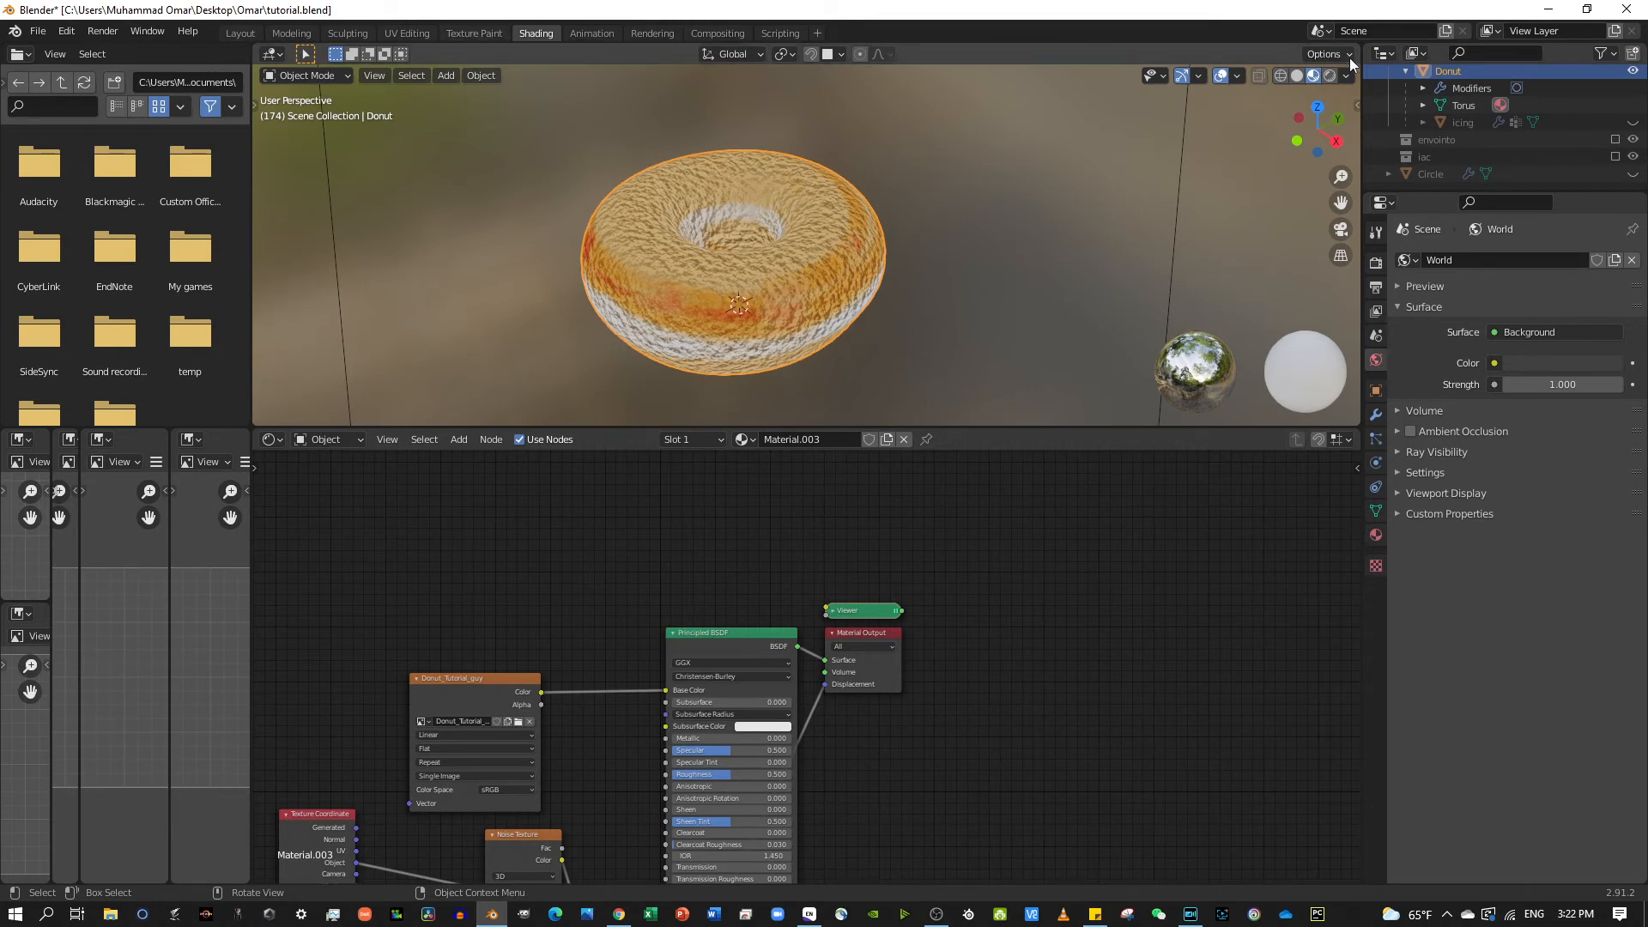
{"action": "left_click", "coordinate": [1330, 75]}
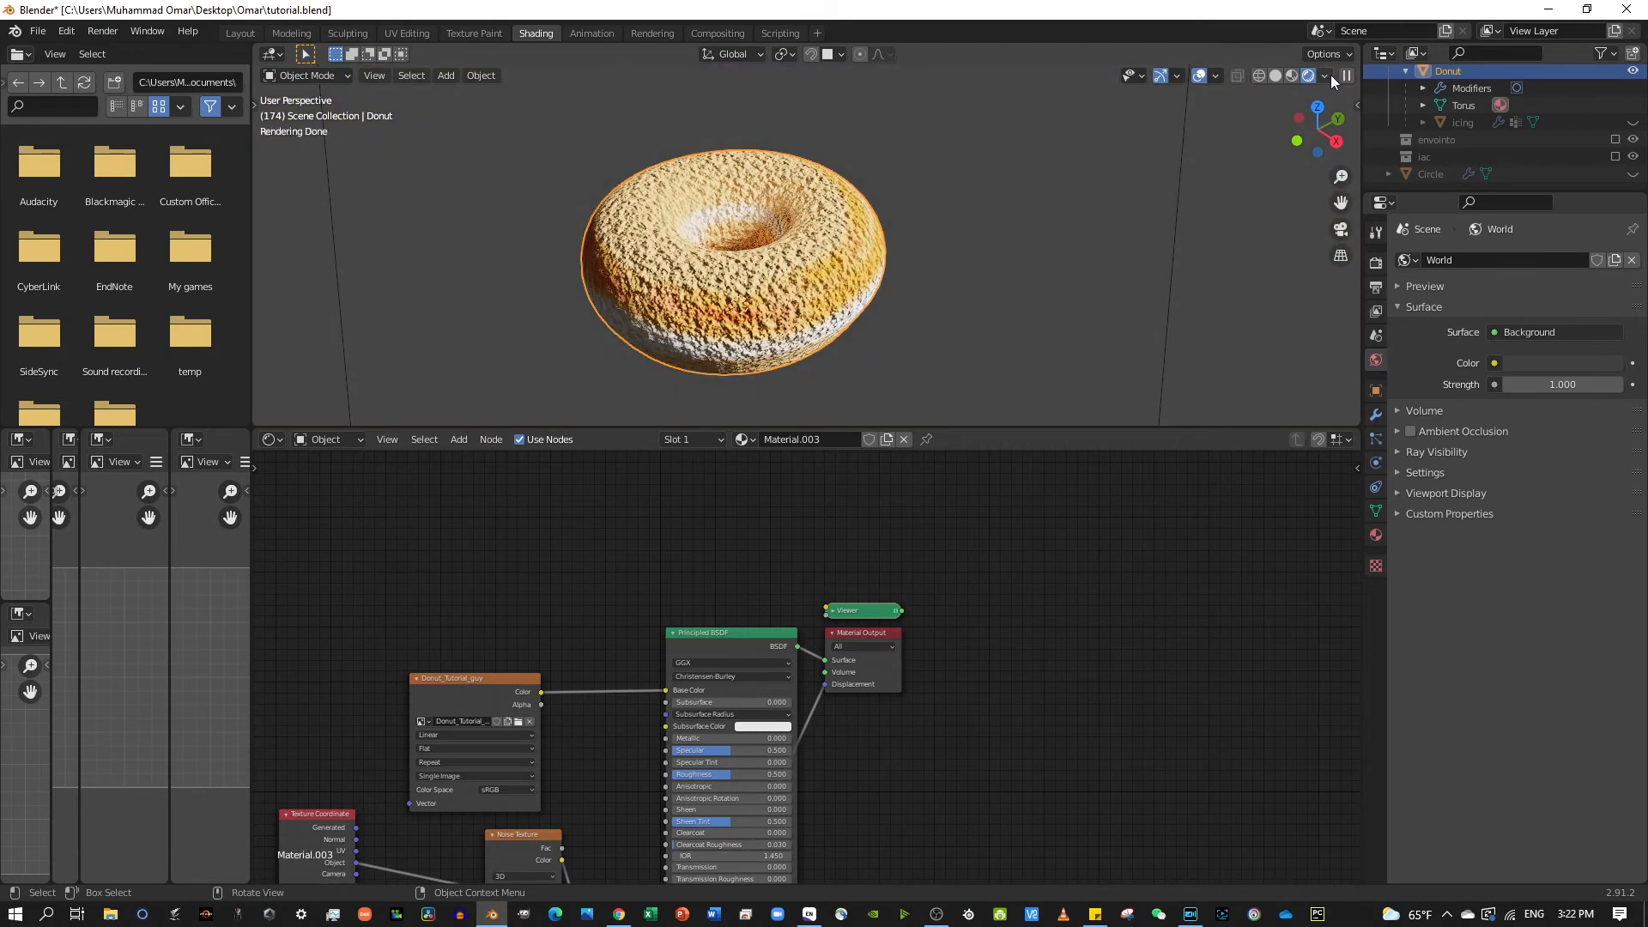
{"action": "left_click", "coordinate": [1290, 74]}
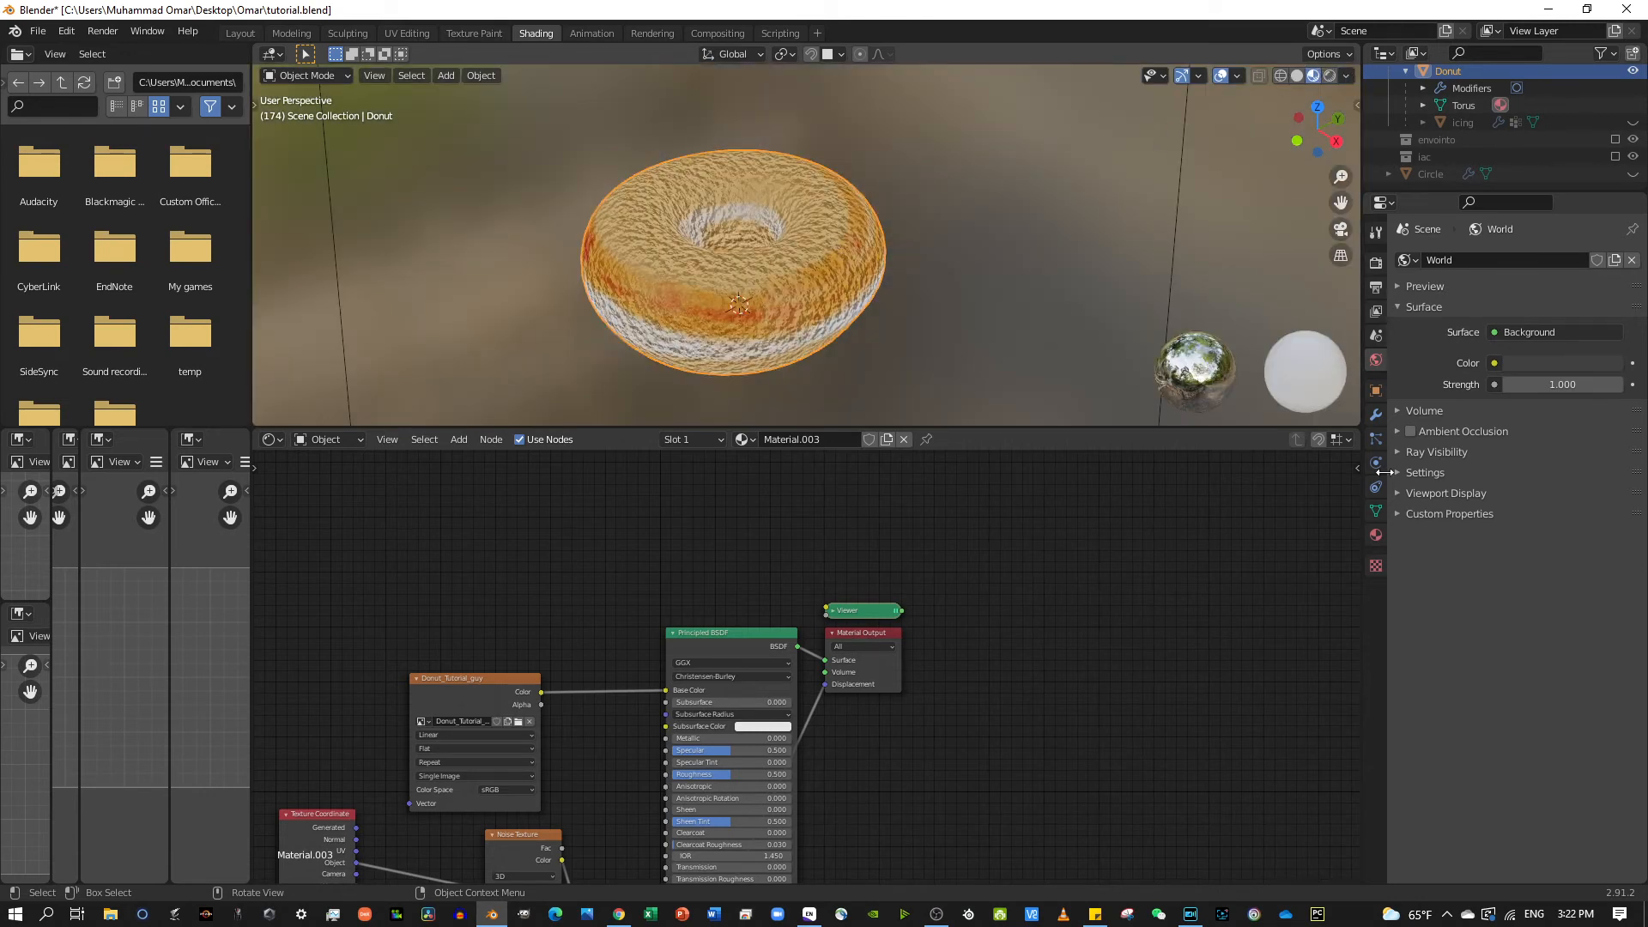
Set the surface displacement method in the donut material's settings to Displacement and Bump
{"action": "left_click", "coordinate": [1376, 533]}
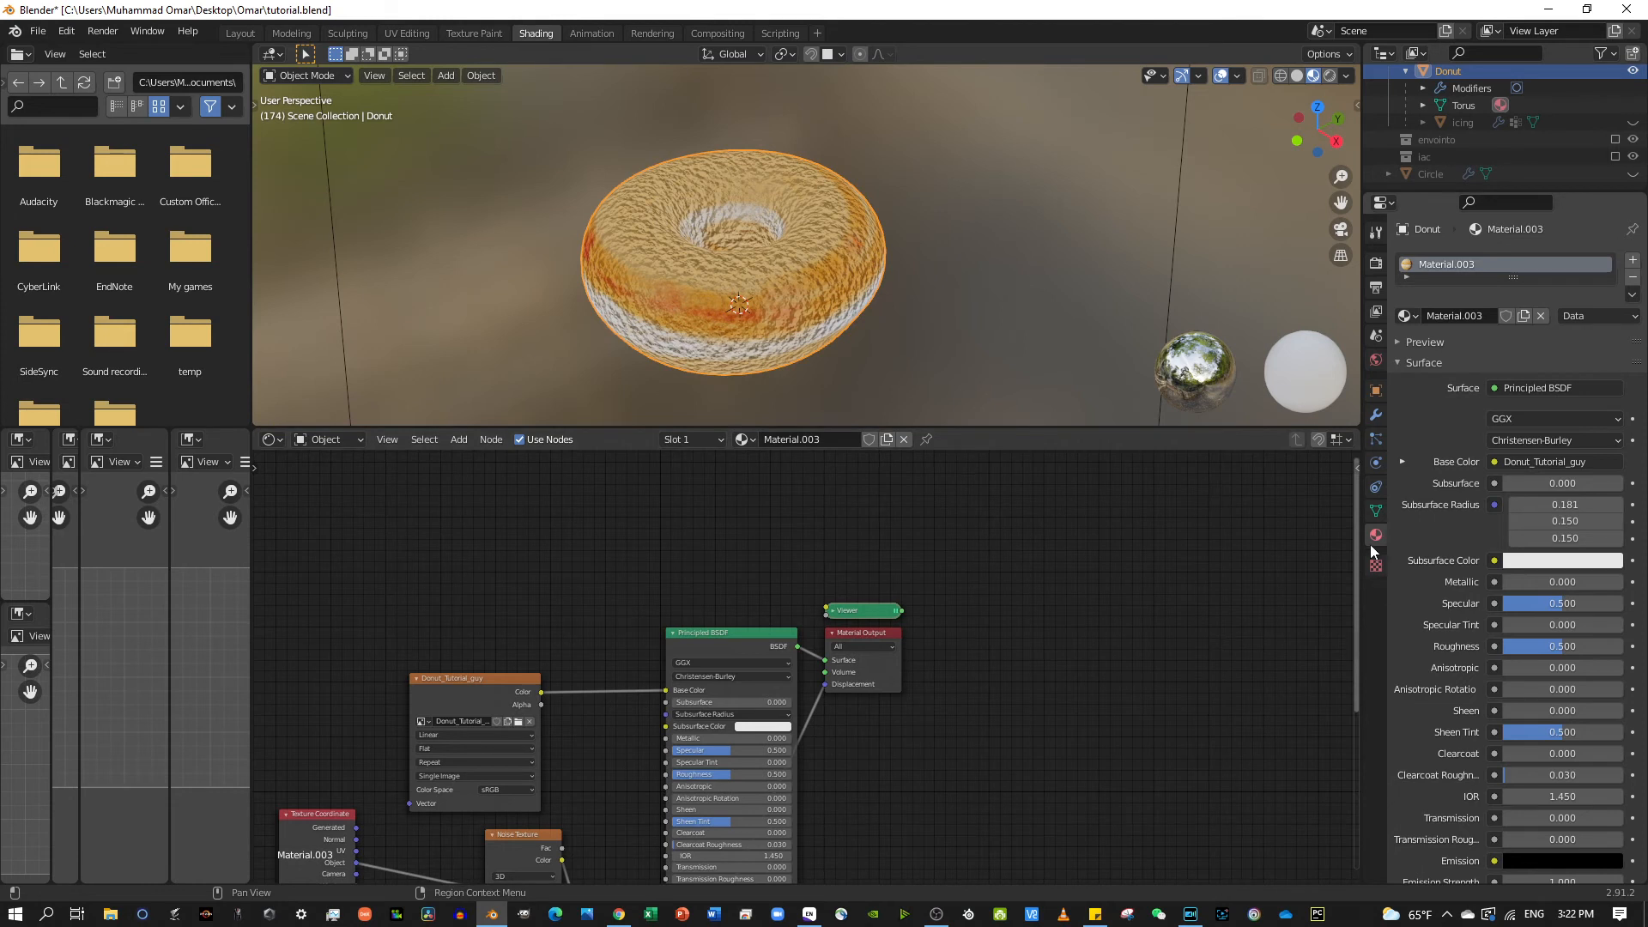
{"action": "scroll", "coordinate": [1474, 475], "scroll_direction": "down", "scroll_amount": 7}
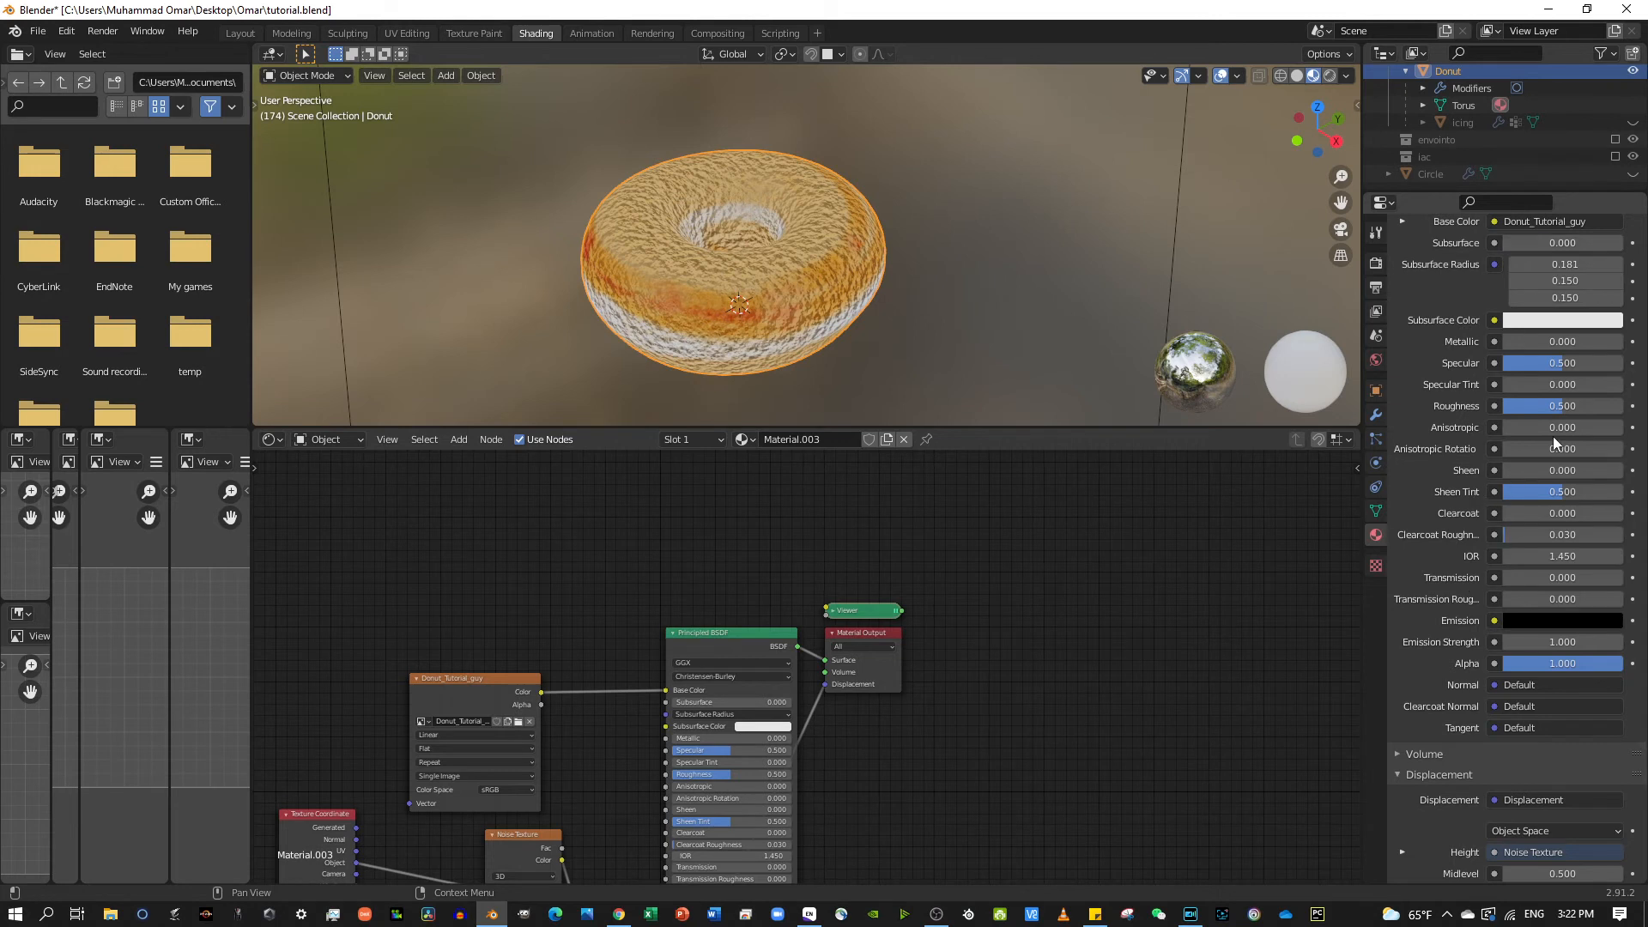
{"action": "scroll", "coordinate": [1450, 360], "scroll_direction": "up", "scroll_amount": 2}
{"action": "scroll", "coordinate": [1426, 259], "scroll_direction": "up", "scroll_amount": 4}
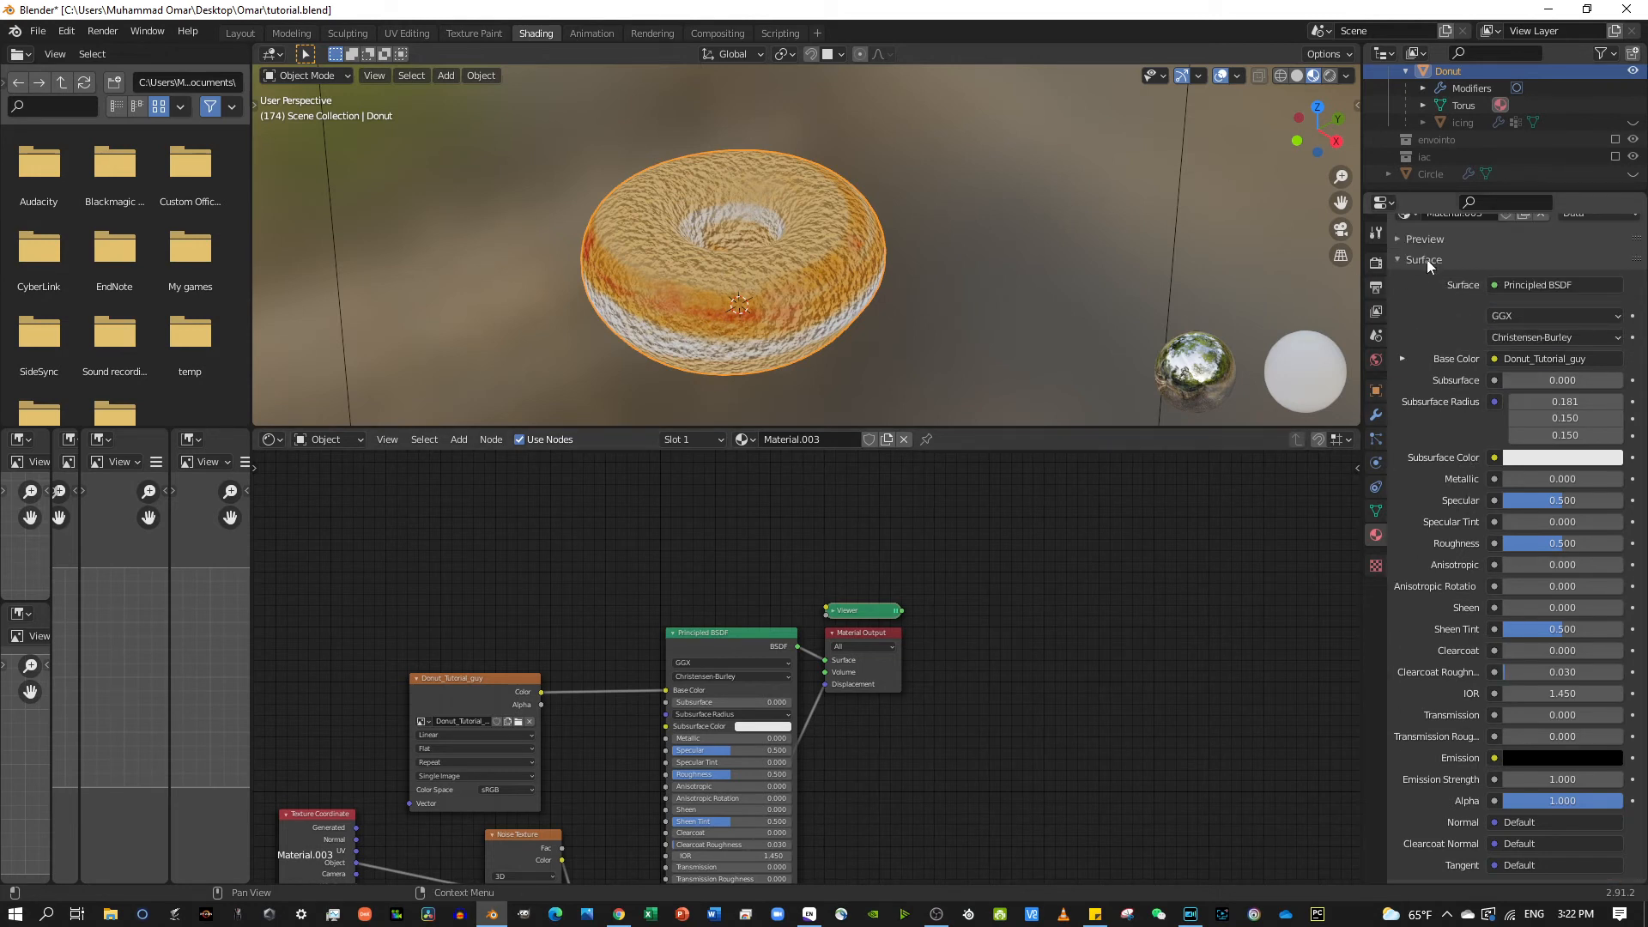
{"action": "left_click", "coordinate": [1399, 330]}
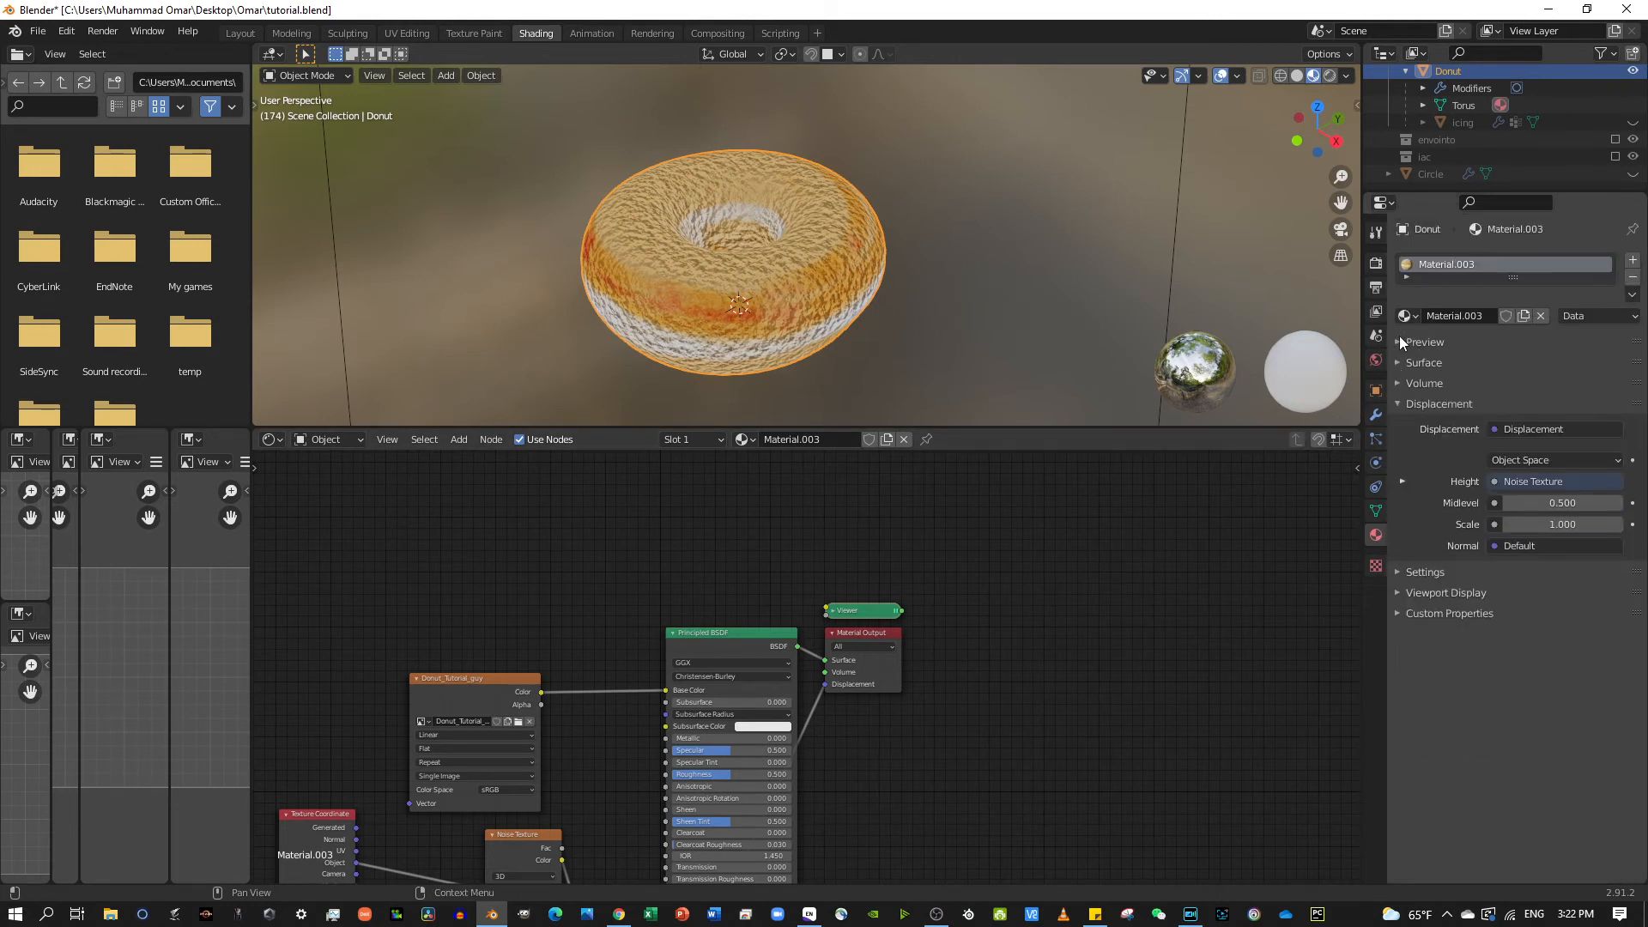
{"action": "left_click", "coordinate": [1396, 404]}
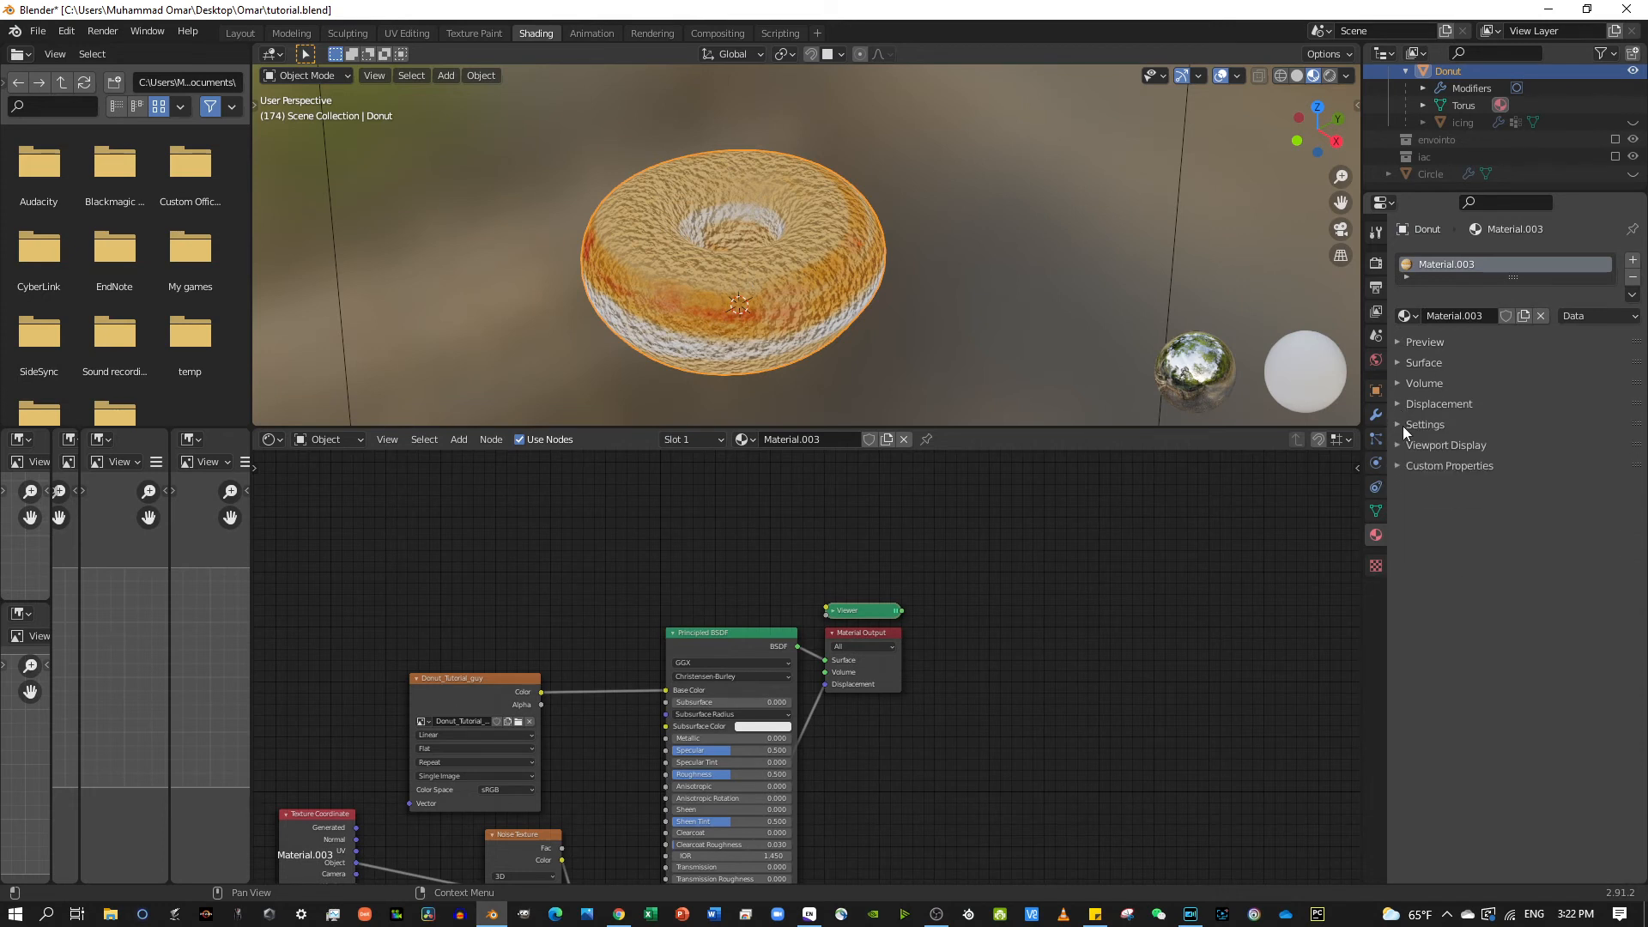
{"action": "left_click", "coordinate": [1402, 426]}
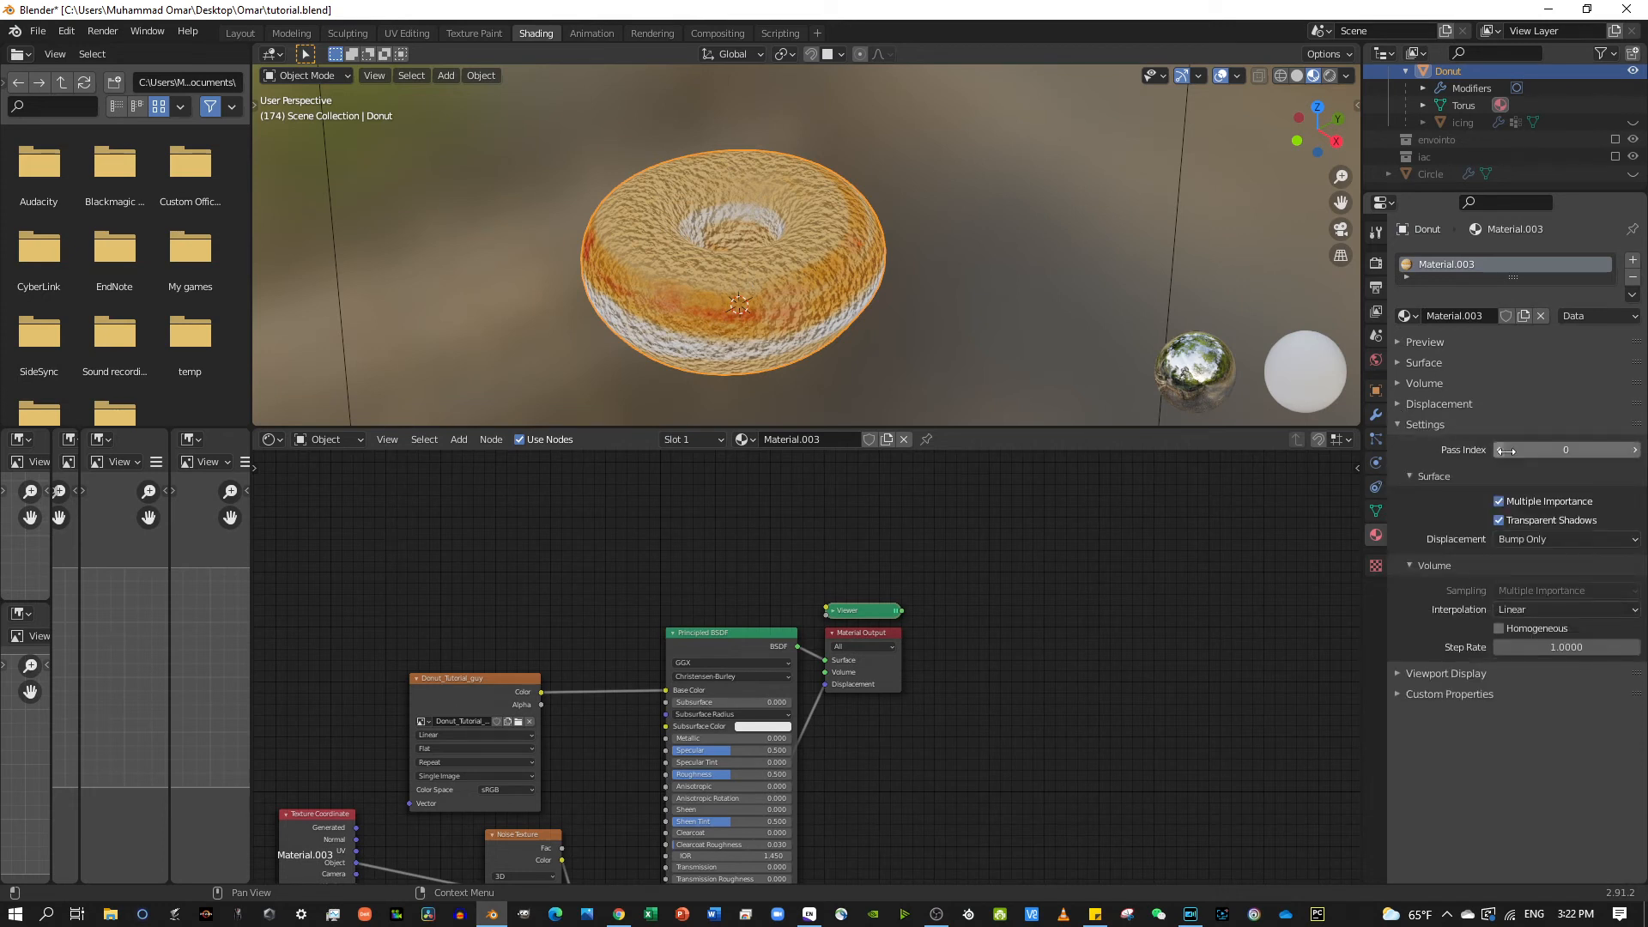
{"action": "left_click", "coordinate": [1544, 539]}
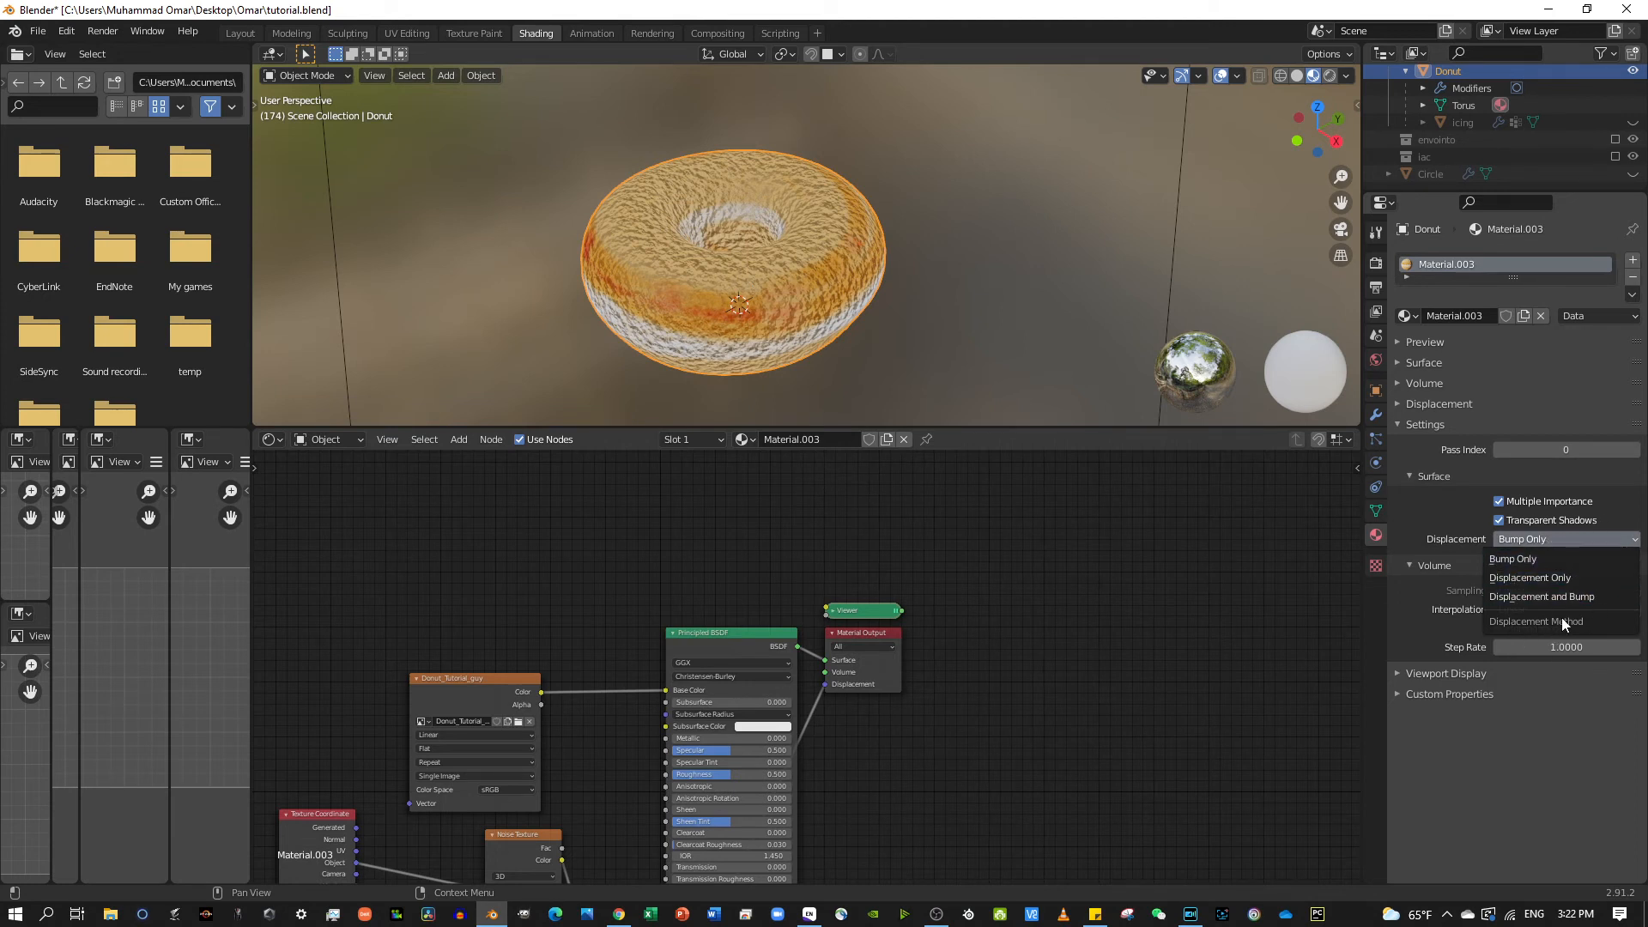
{"action": "left_click", "coordinate": [1557, 555]}
{"action": "left_click", "coordinate": [1546, 542]}
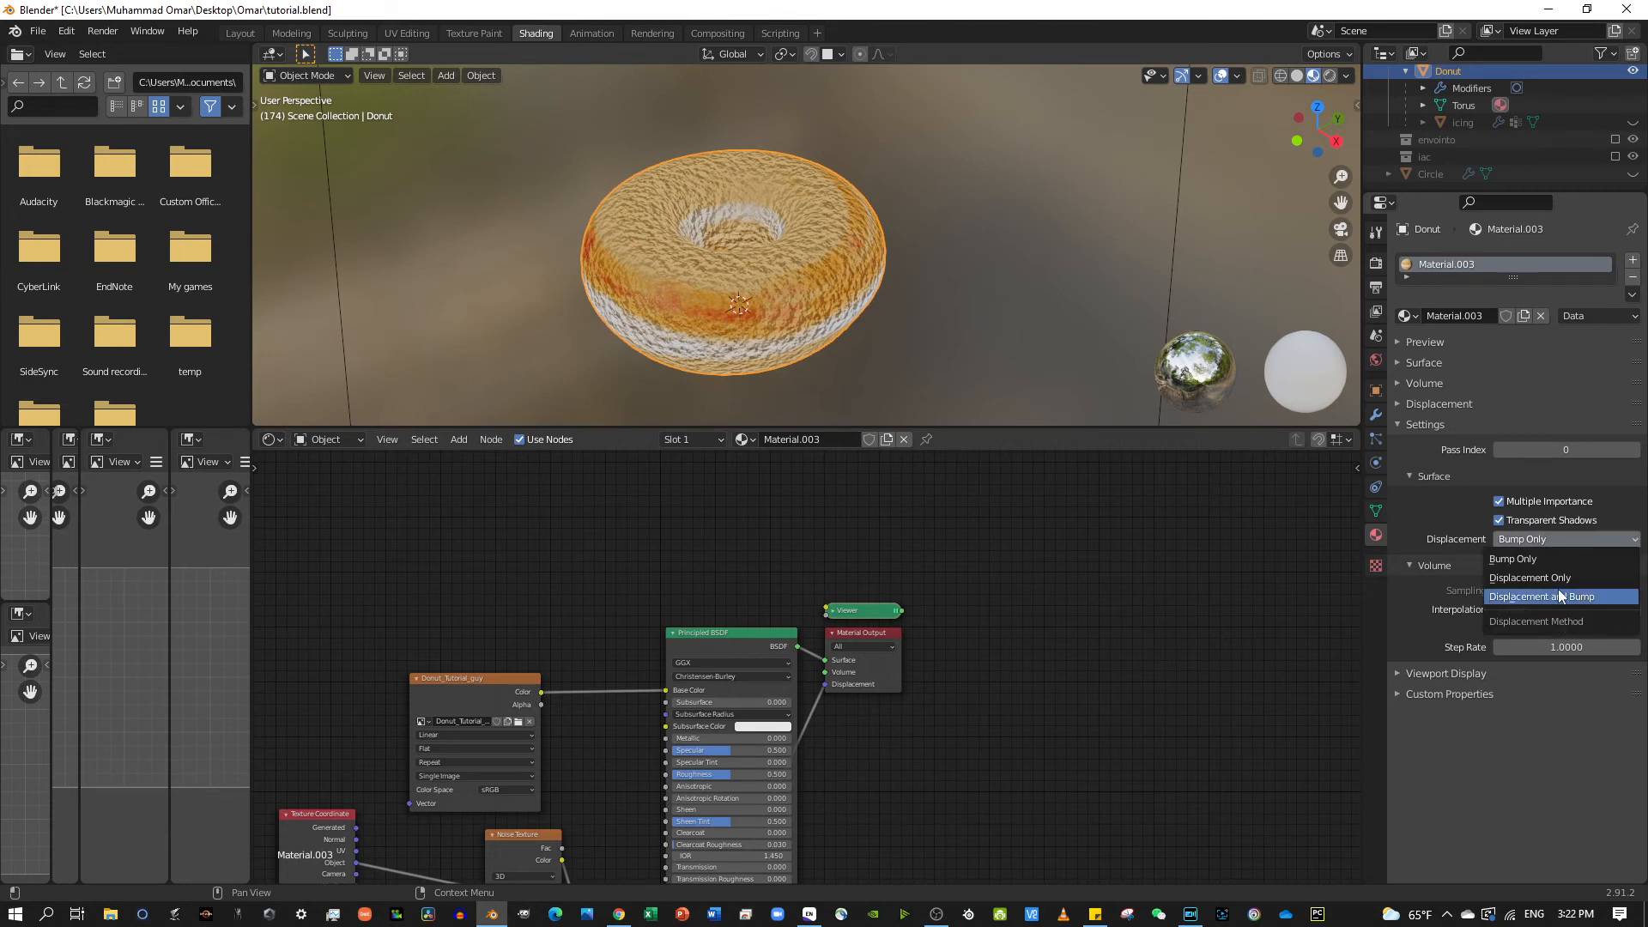
{"action": "left_click", "coordinate": [1558, 594]}
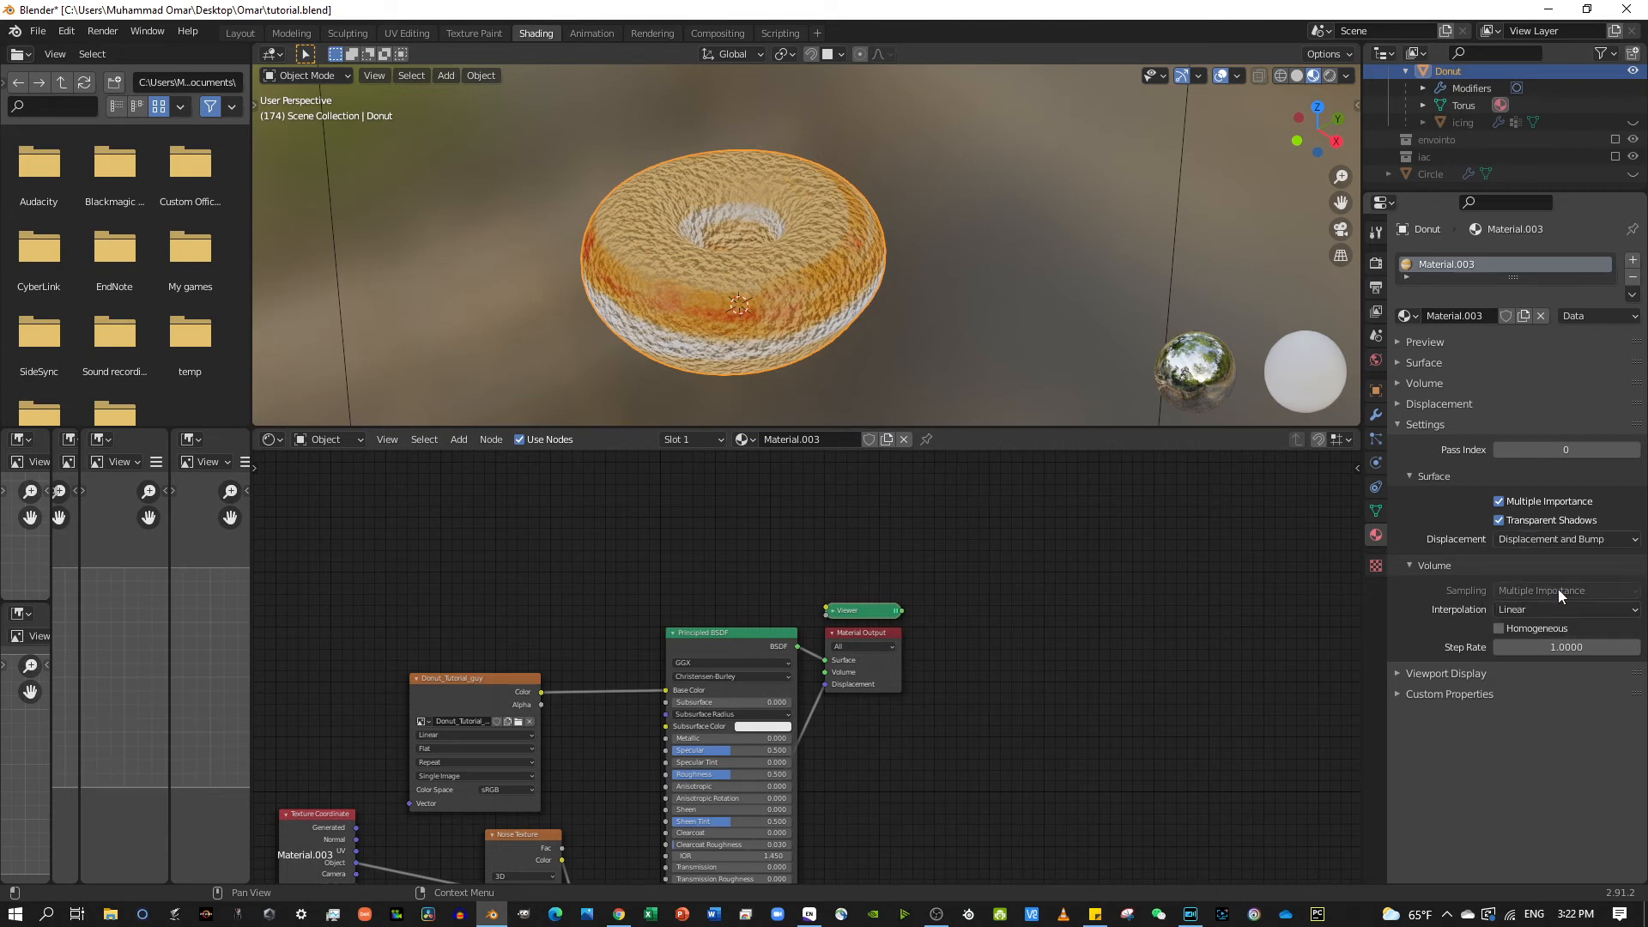
{"action": "left_click", "coordinate": [1536, 539]}
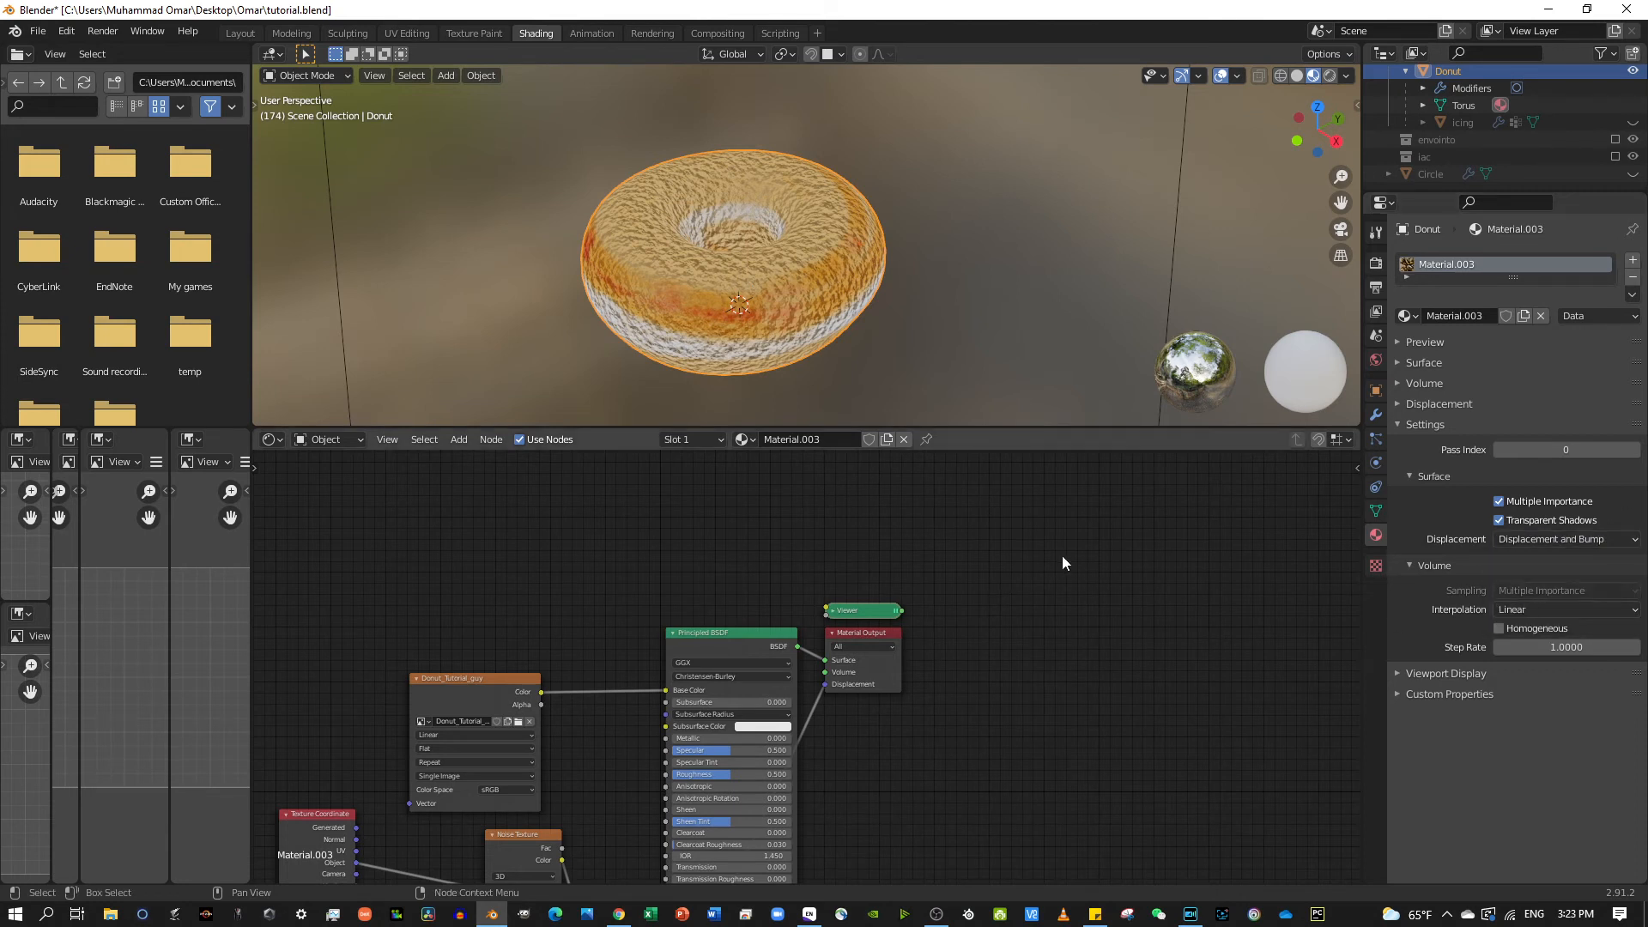
Set the Noise Texture node's Scale to 81.6
{"action": "middle_click_drag", "start_coordinate": [1066, 540], "coordinate": [1128, 831]}
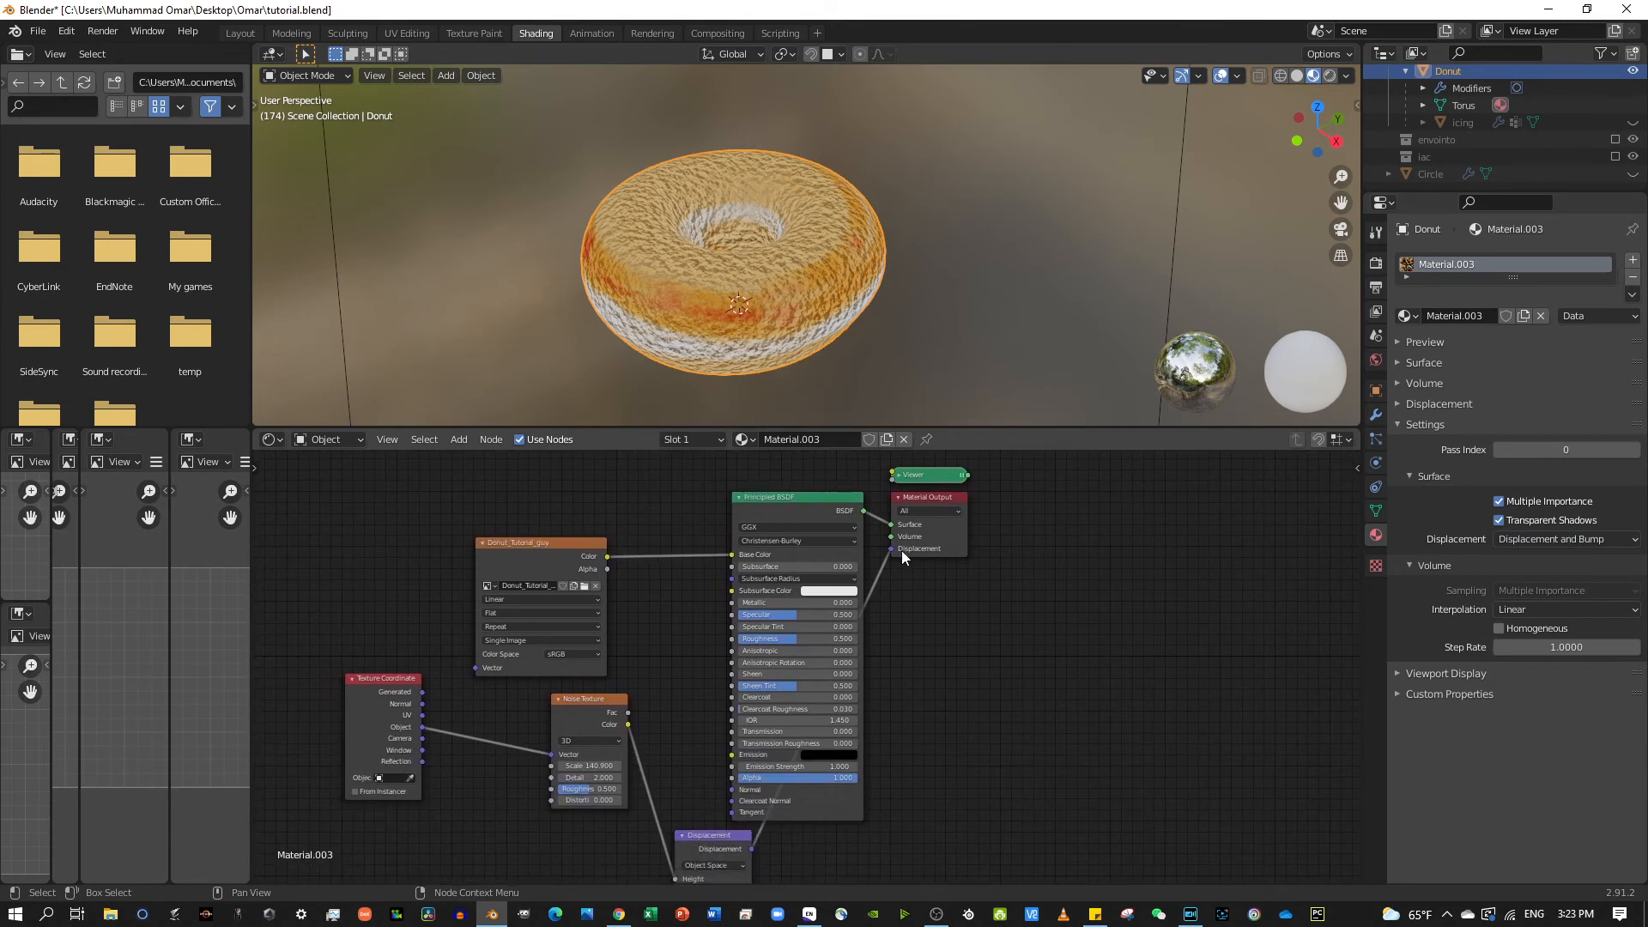
{"action": "mouse_move", "coordinate": [892, 548]}
{"action": "left_mouse_down"}
{"action": "mouse_move", "coordinate": [885, 568]}
{"action": "mouse_move", "coordinate": [897, 556]}
{"action": "mouse_move", "coordinate": [875, 534]}
{"action": "mouse_move", "coordinate": [889, 530]}
{"action": "left_mouse_up"}
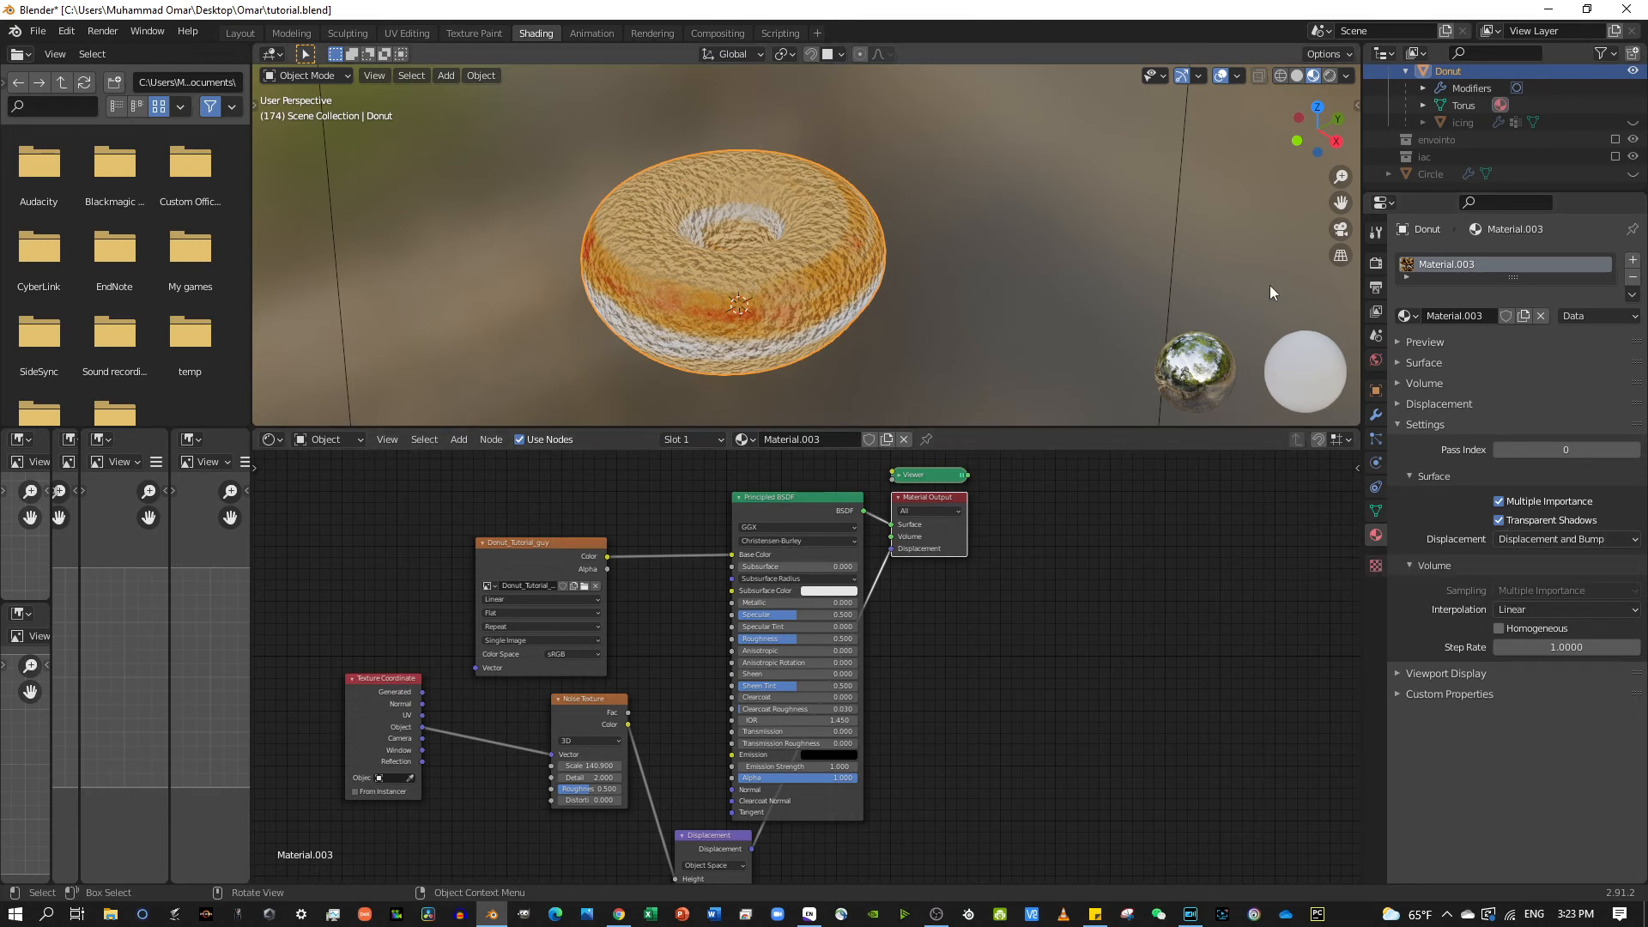
{"action": "left_click", "coordinate": [1374, 416]}
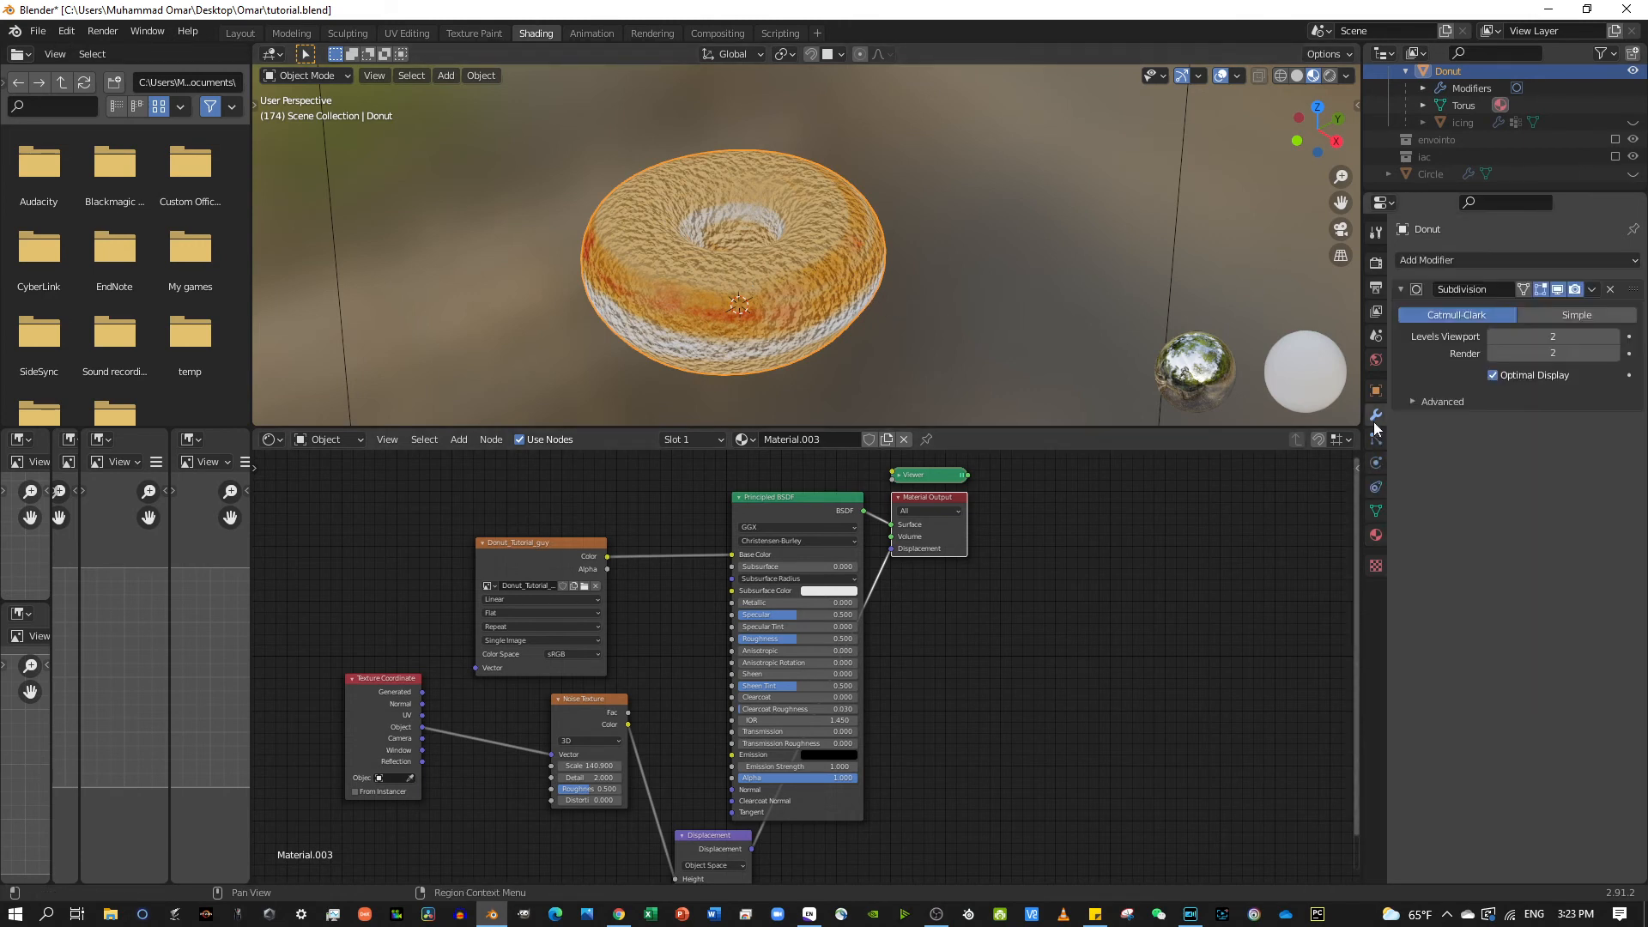
{"action": "middle_click_drag", "start_coordinate": [1056, 660], "coordinate": [1104, 868]}
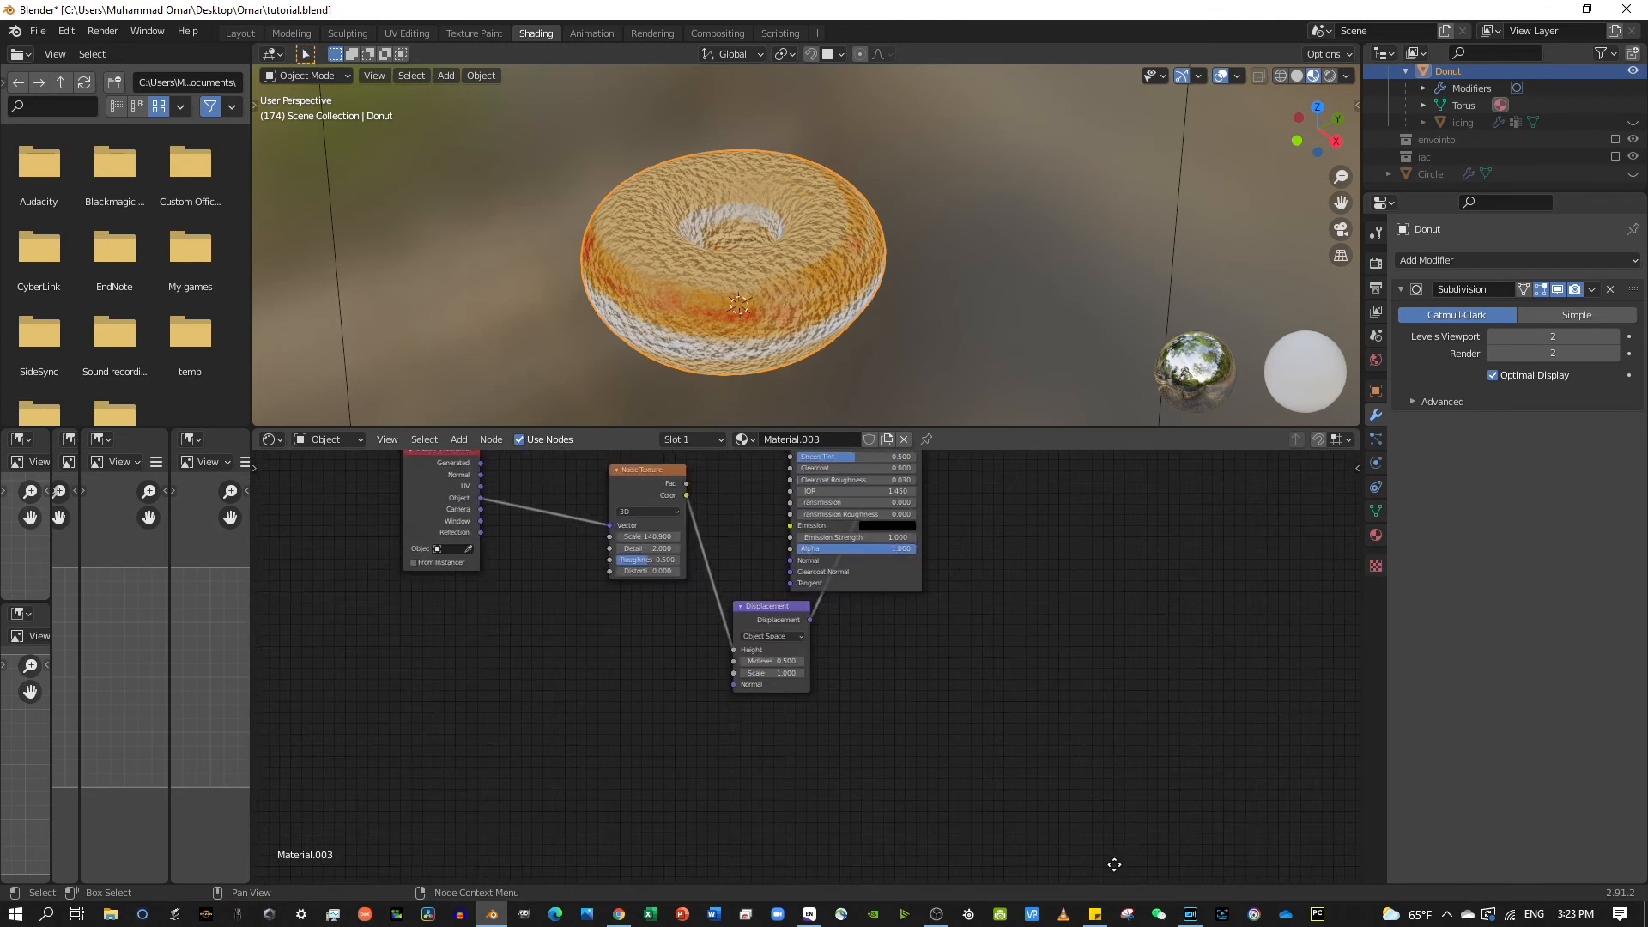
{"action": "mouse_move", "coordinate": [657, 544]}
{"action": "left_mouse_down"}
{"action": "mouse_move", "coordinate": [704, 547]}
{"action": "mouse_move", "coordinate": [592, 546]}
{"action": "mouse_move", "coordinate": [640, 547]}
{"action": "left_mouse_up"}
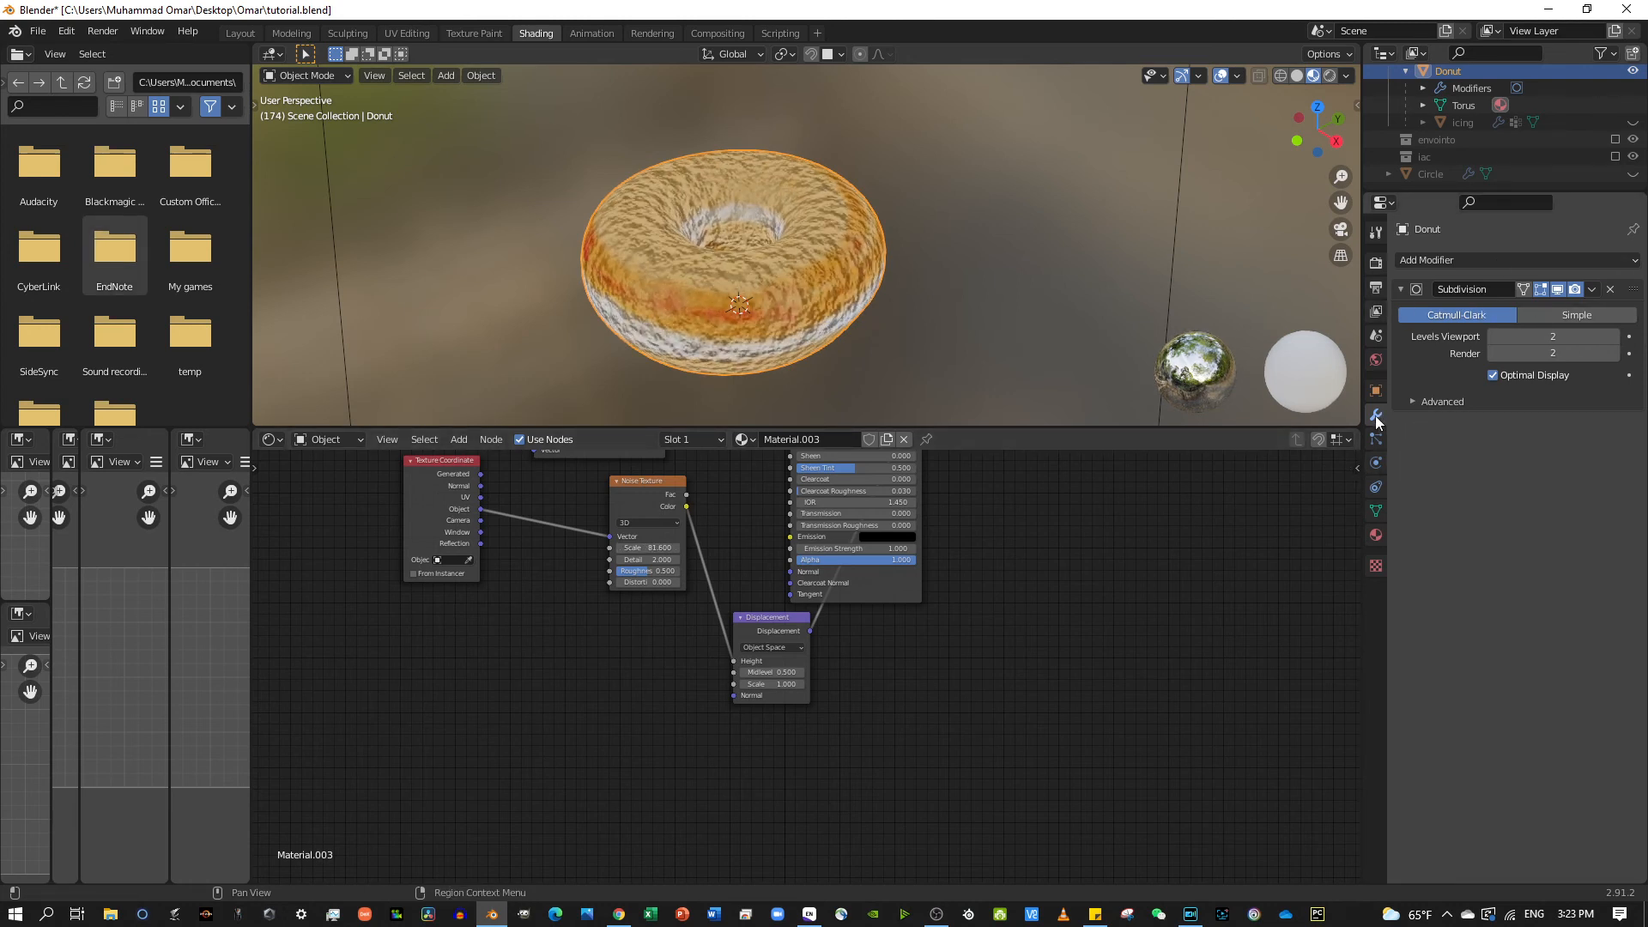
Add a second Subdivision Surface modifier to the donut and remove it again
{"action": "left_click", "coordinate": [1486, 260]}
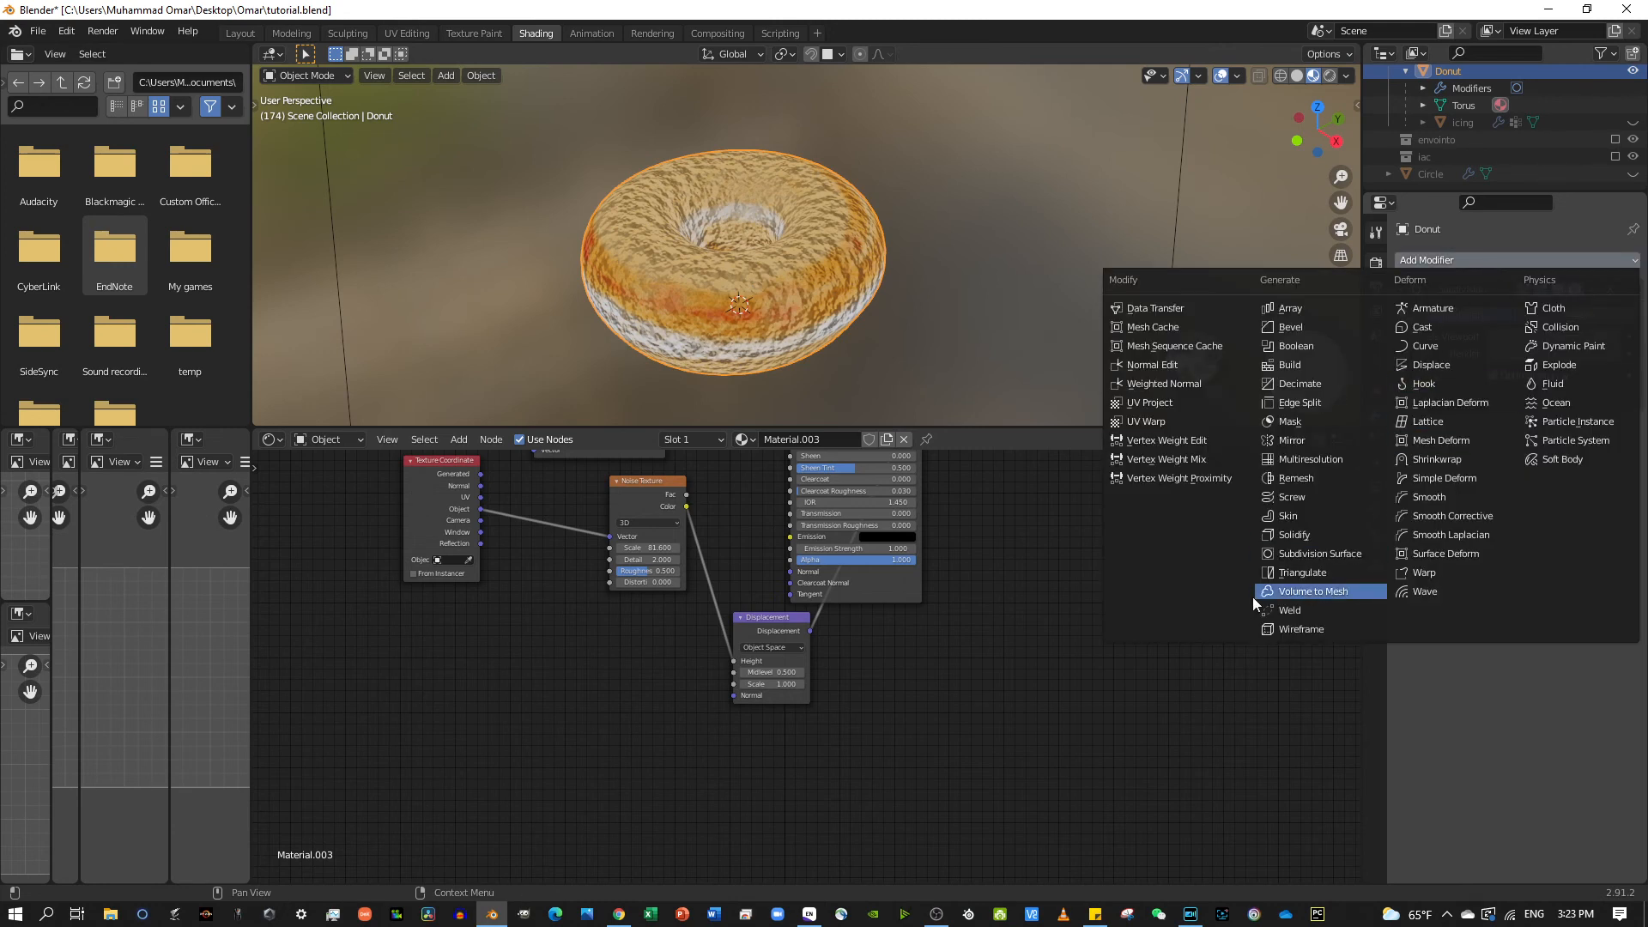
{"action": "left_click", "coordinate": [1366, 554]}
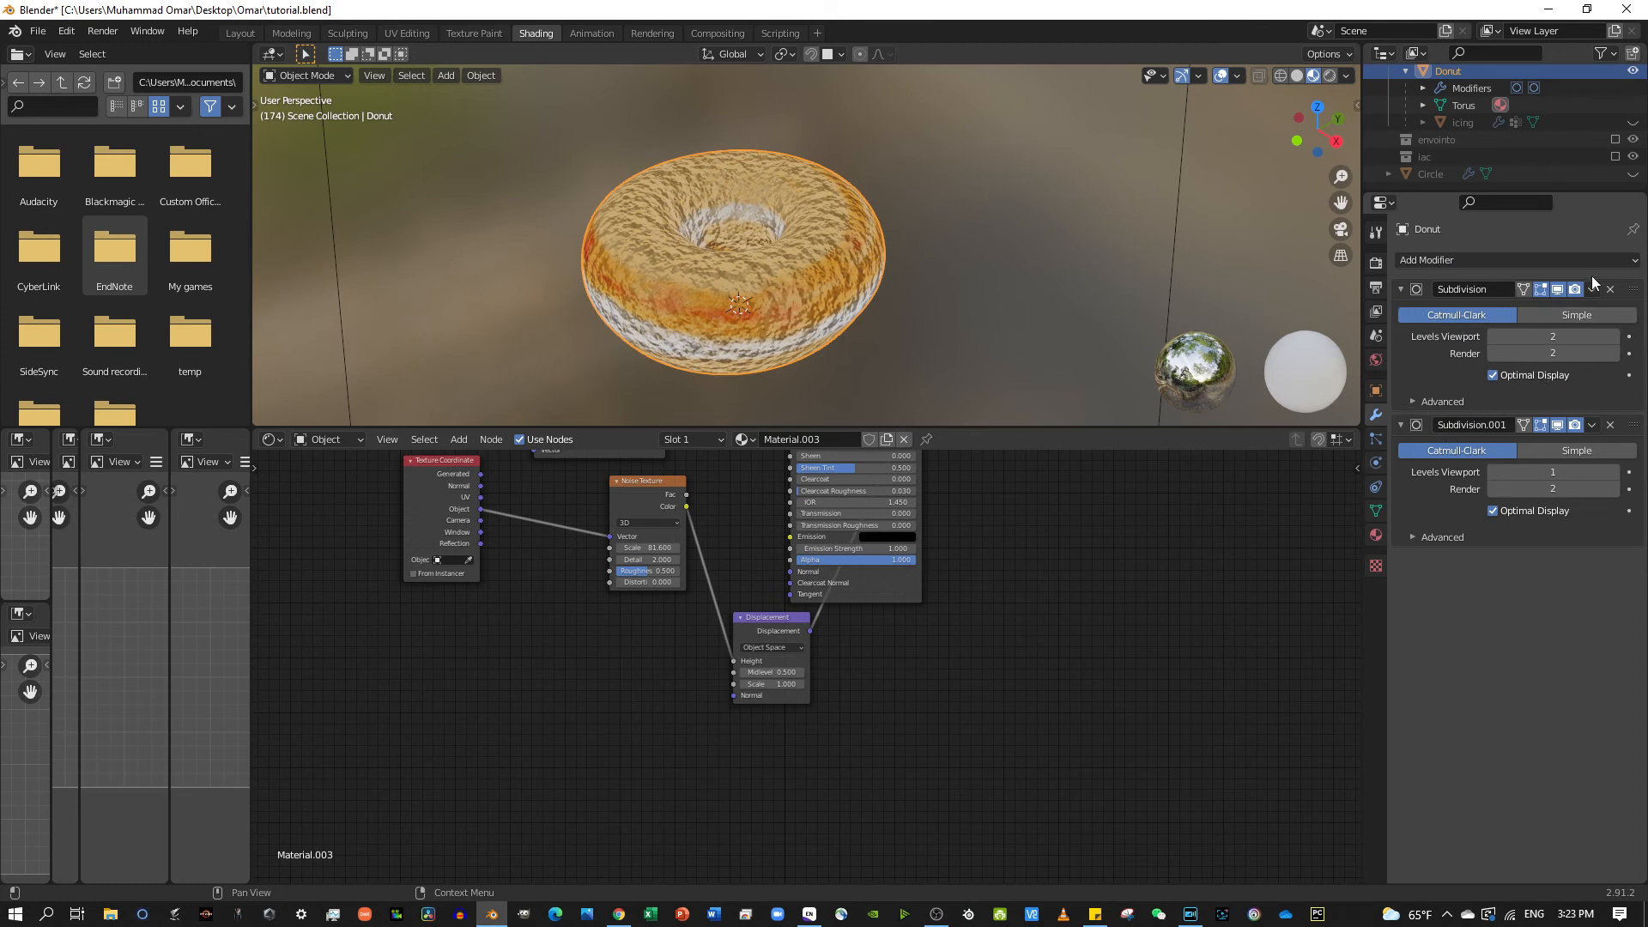
{"action": "left_click", "coordinate": [1611, 427]}
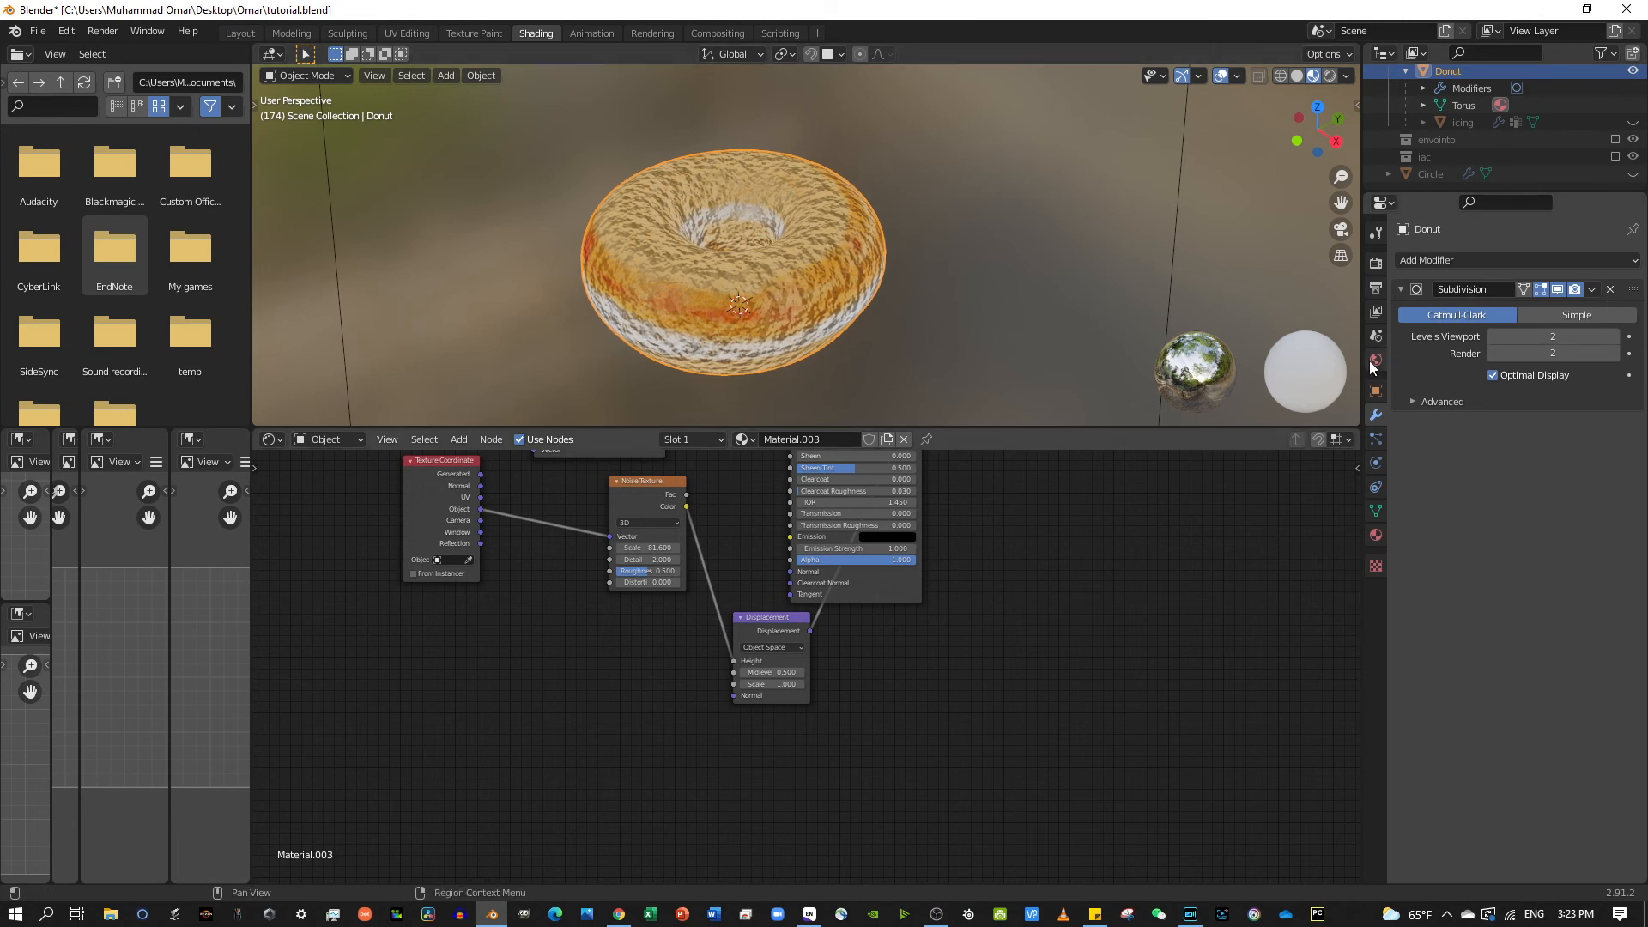
Try the Displacement Only and Bump Only methods on the donut's material and restore Displacement and Bump
{"action": "left_click", "coordinate": [1377, 533]}
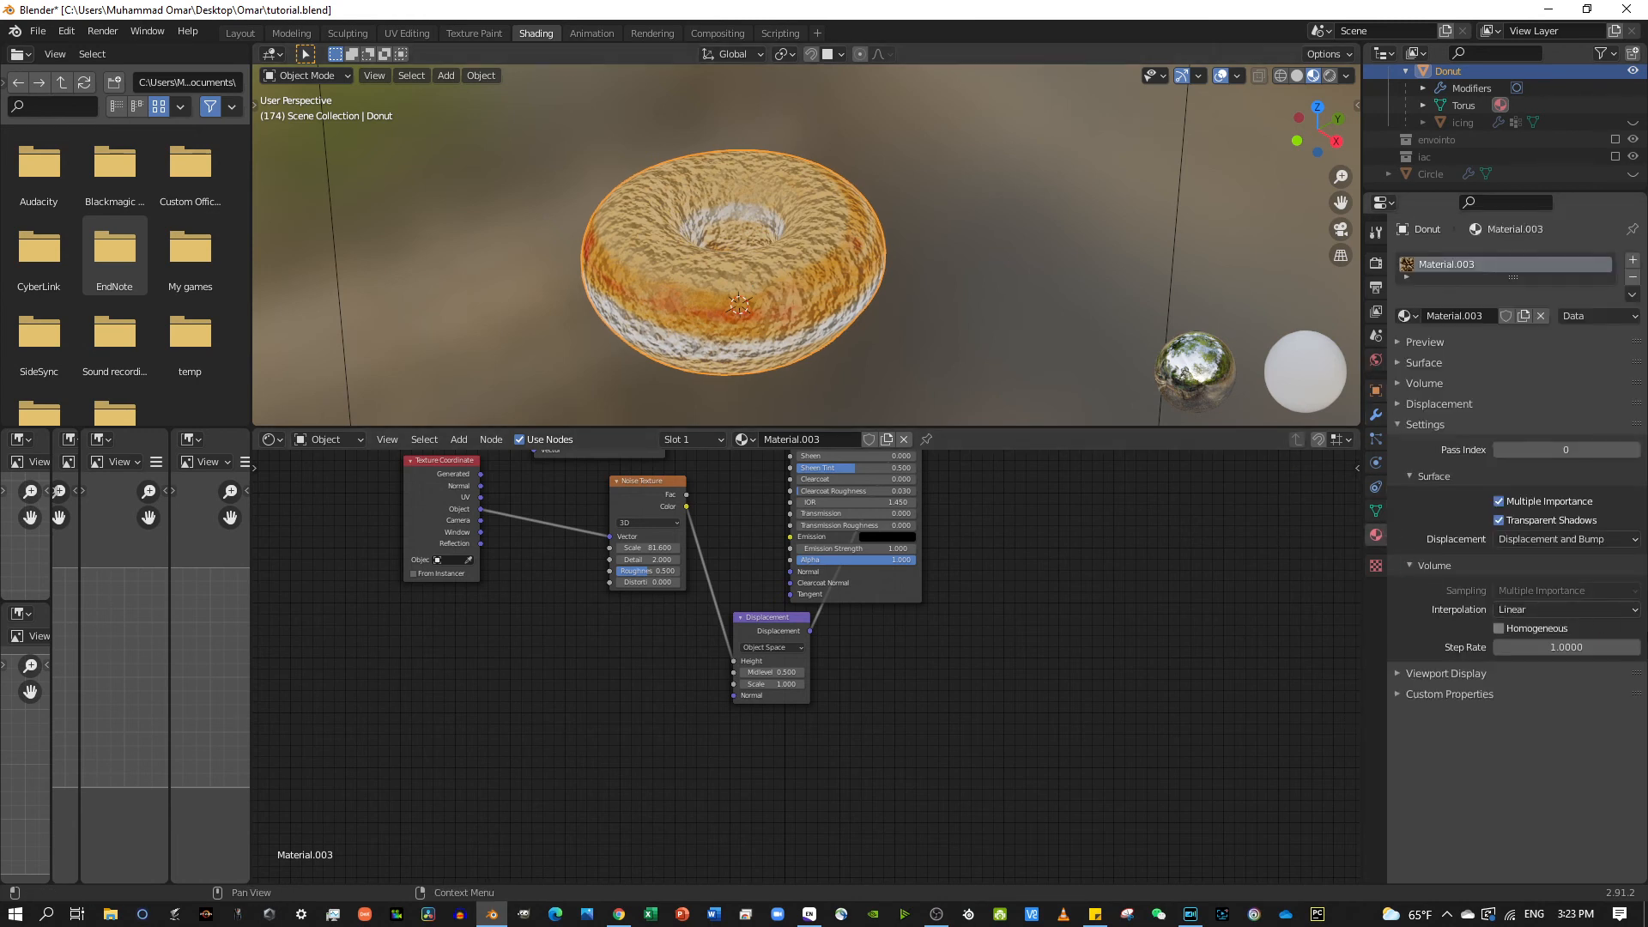
{"action": "left_click", "coordinate": [1598, 550]}
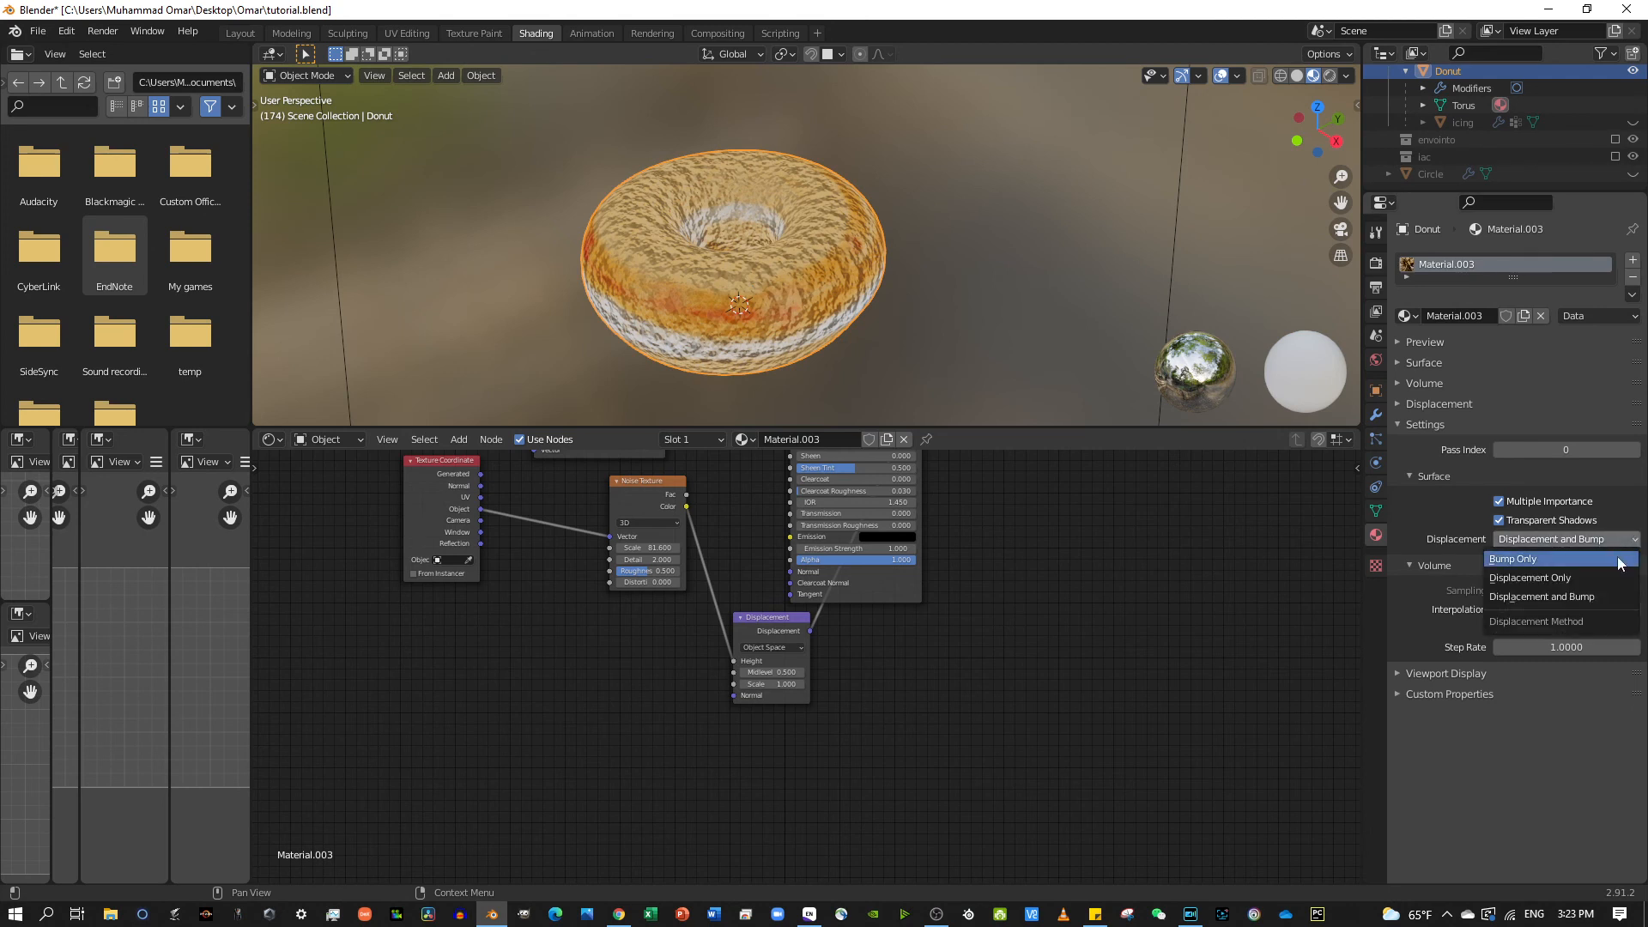
{"action": "left_click", "coordinate": [1596, 576]}
{"action": "left_click", "coordinate": [1620, 539]}
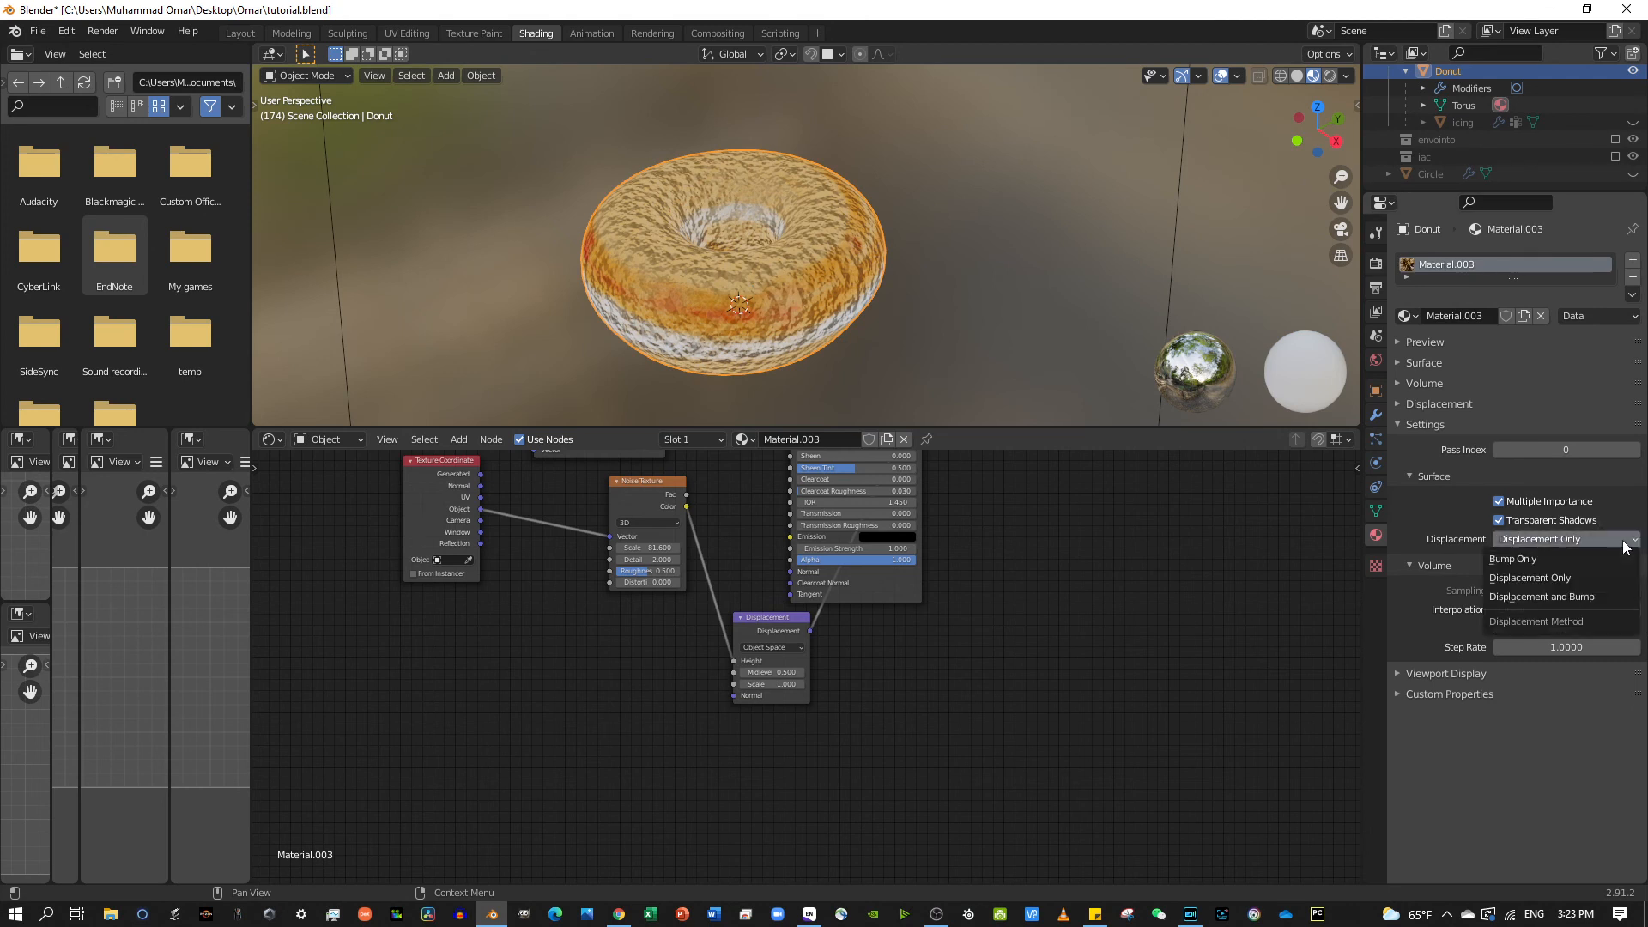
{"action": "left_click", "coordinate": [1547, 560]}
{"action": "left_click", "coordinate": [1589, 535]}
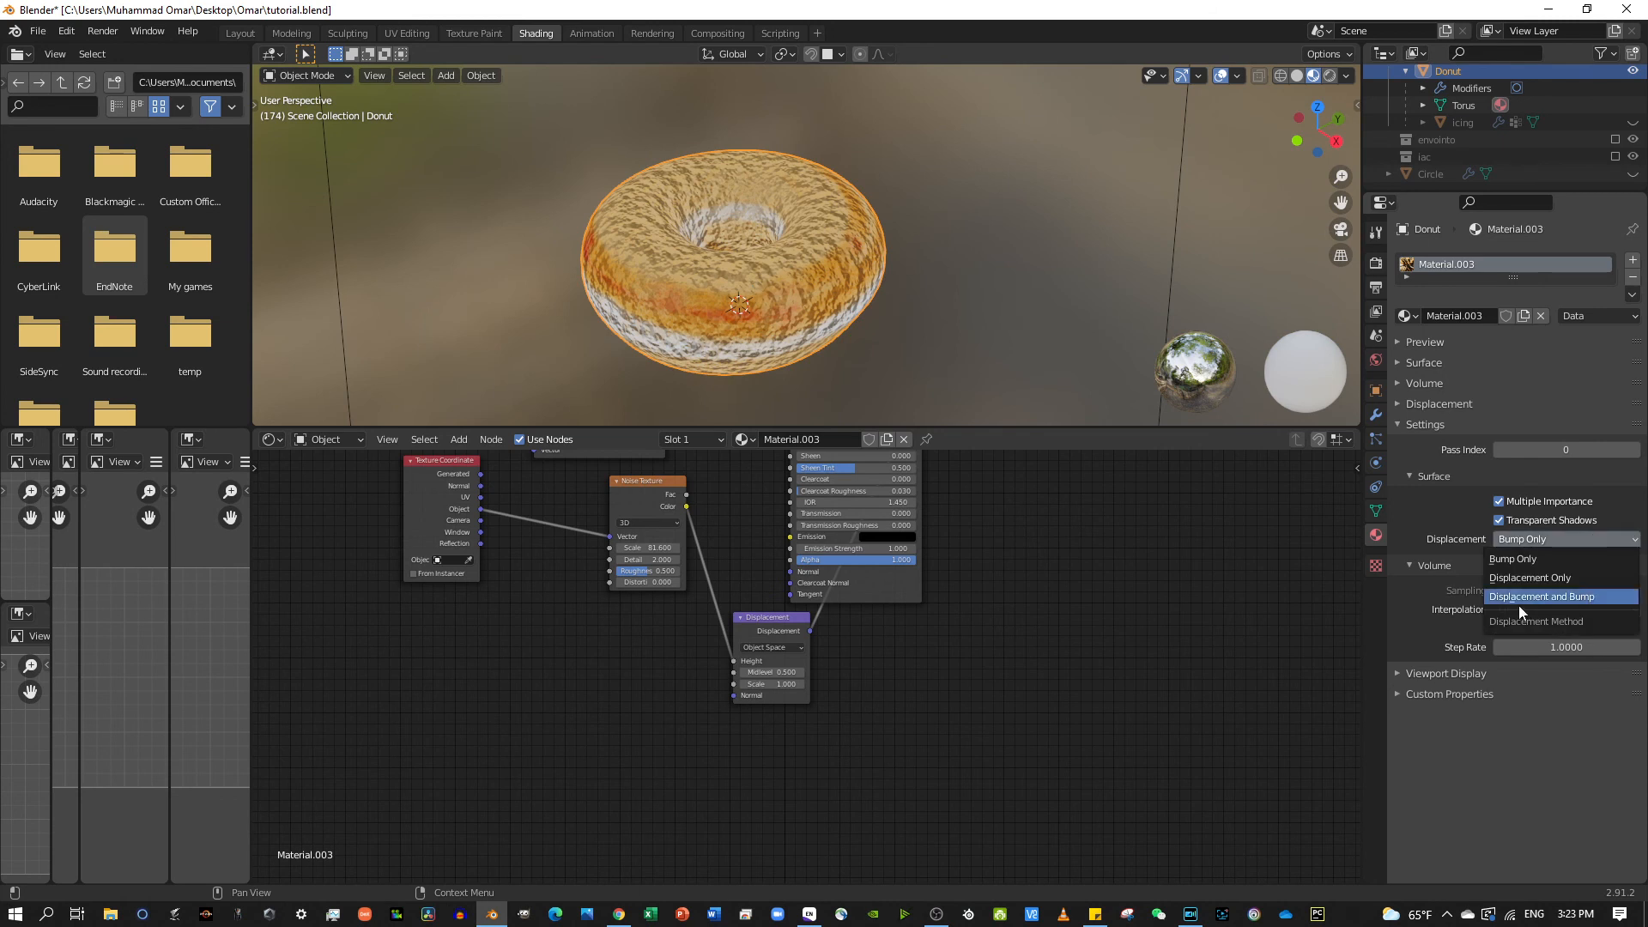
{"action": "left_click", "coordinate": [1512, 608]}
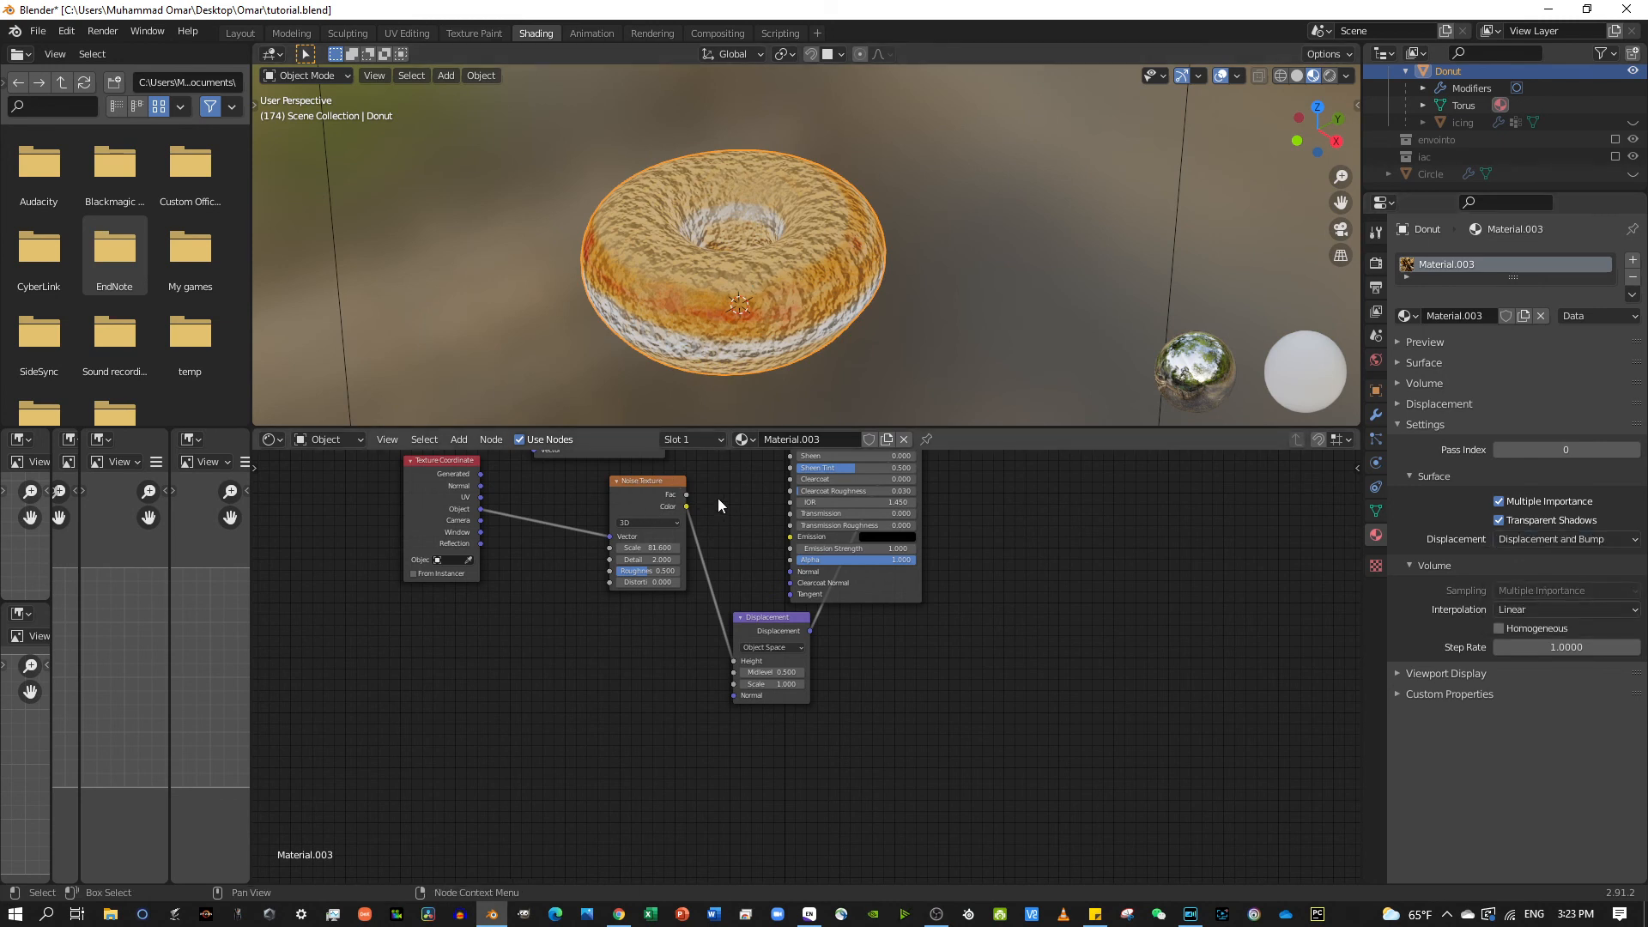
Disconnect the Noise Texture's Color output from the Displacement node's Height input and connect the Fac output there instead
{"action": "middle_click_drag", "start_coordinate": [718, 498], "coordinate": [744, 695]}
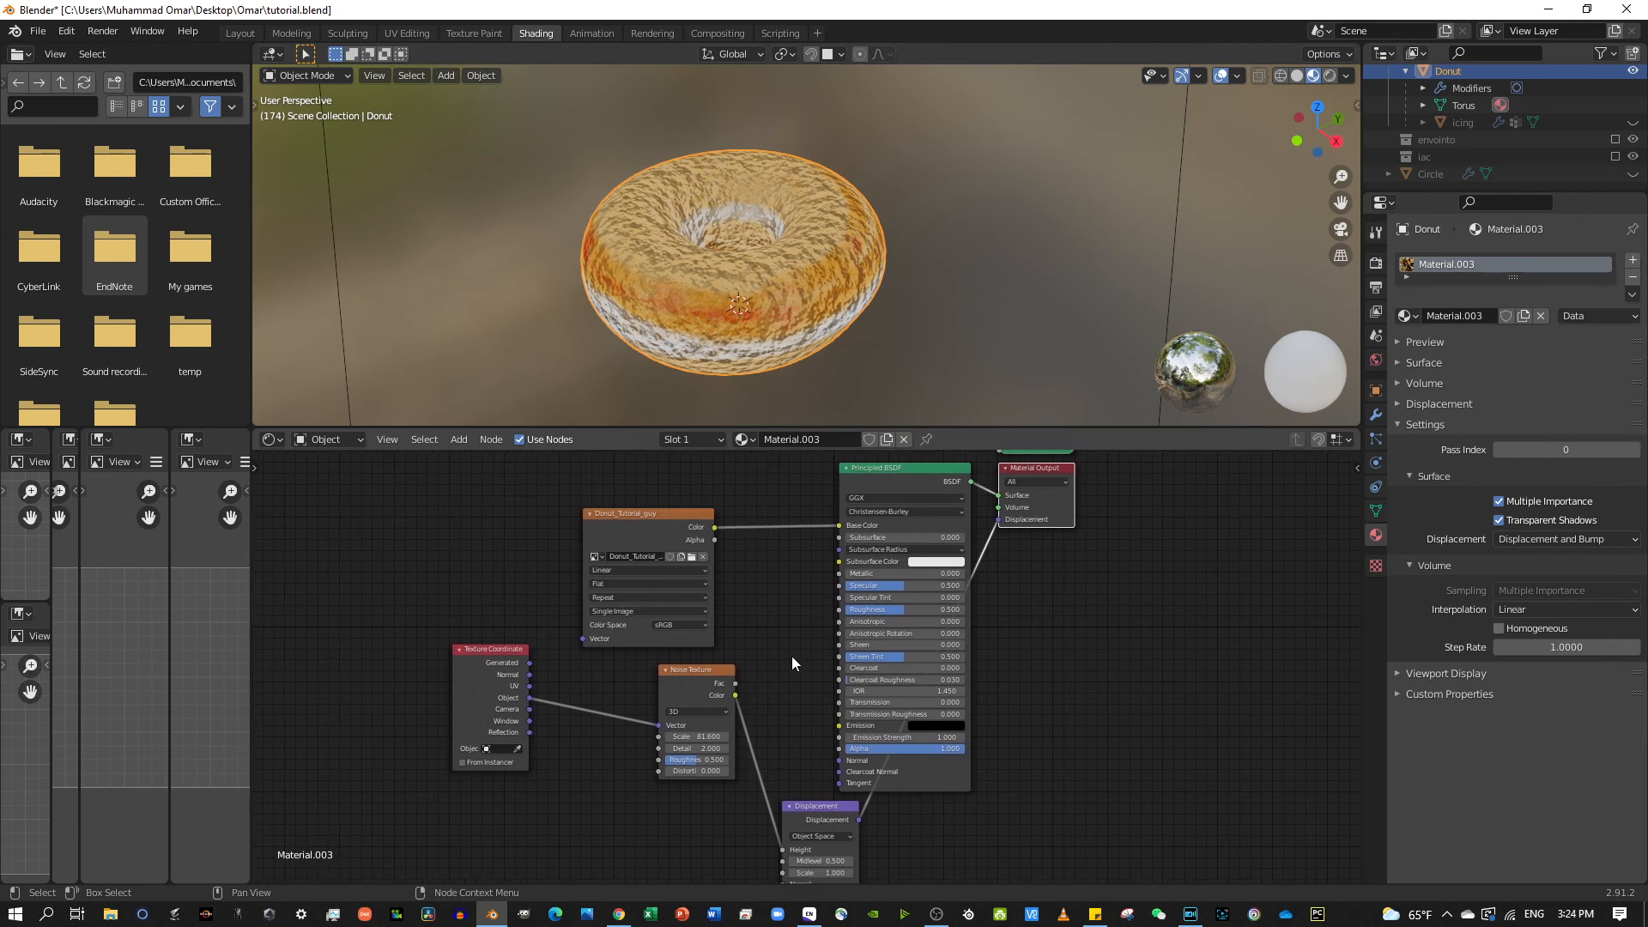
{"action": "left_click", "coordinate": [734, 699]}
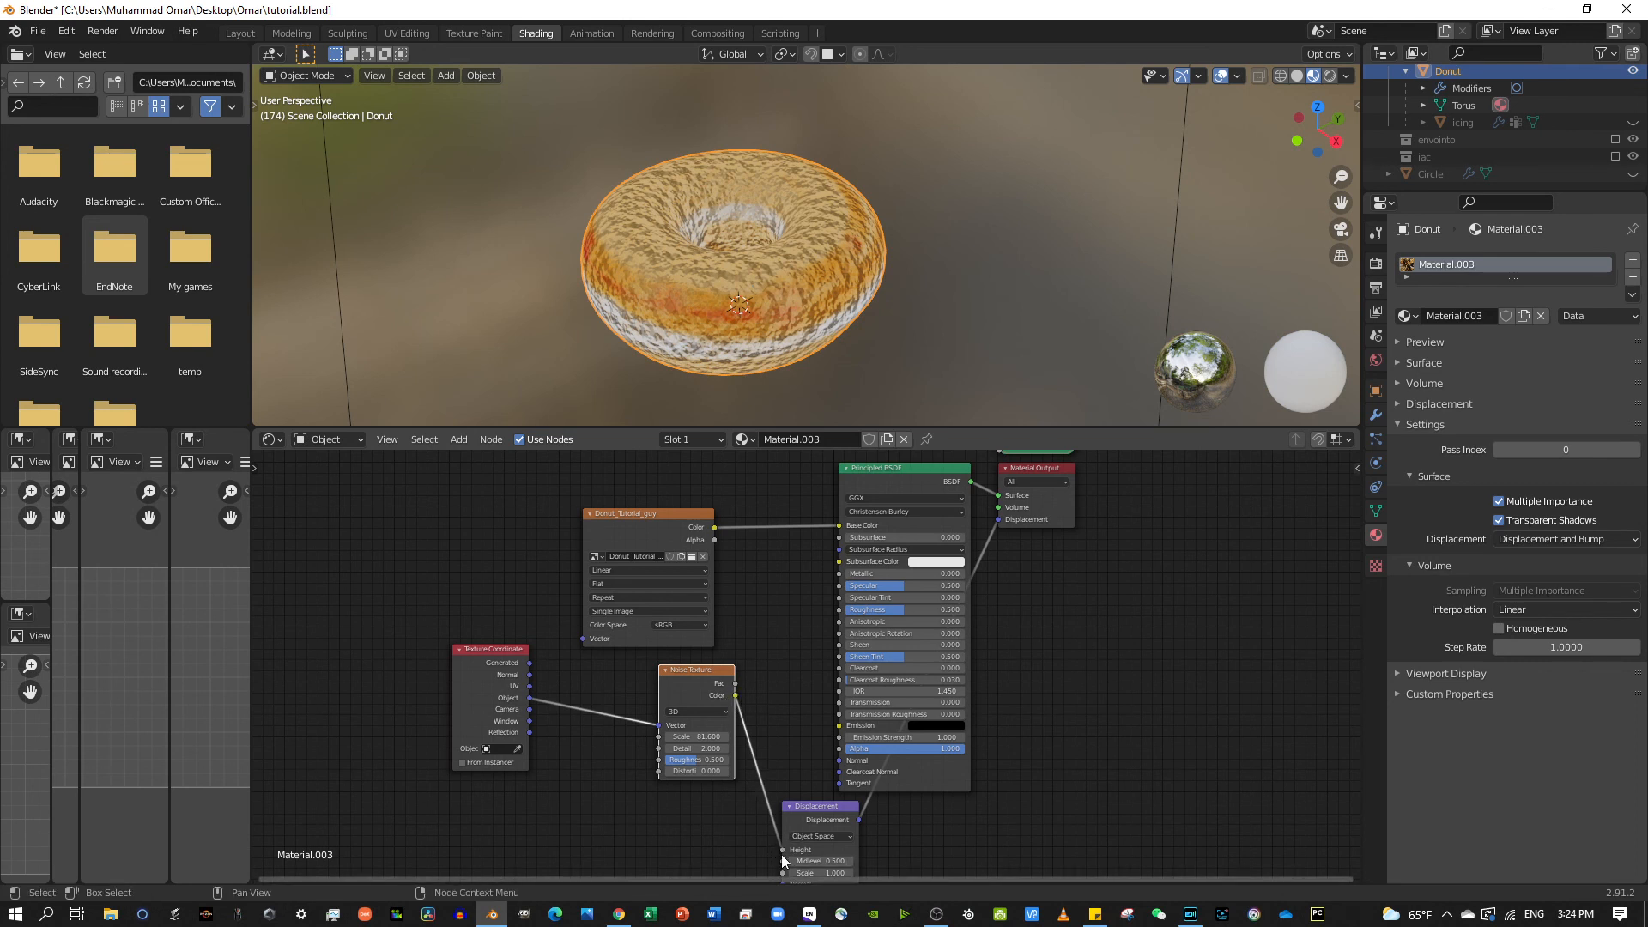
{"action": "left_click_drag", "start_coordinate": [780, 850], "coordinate": [764, 698]}
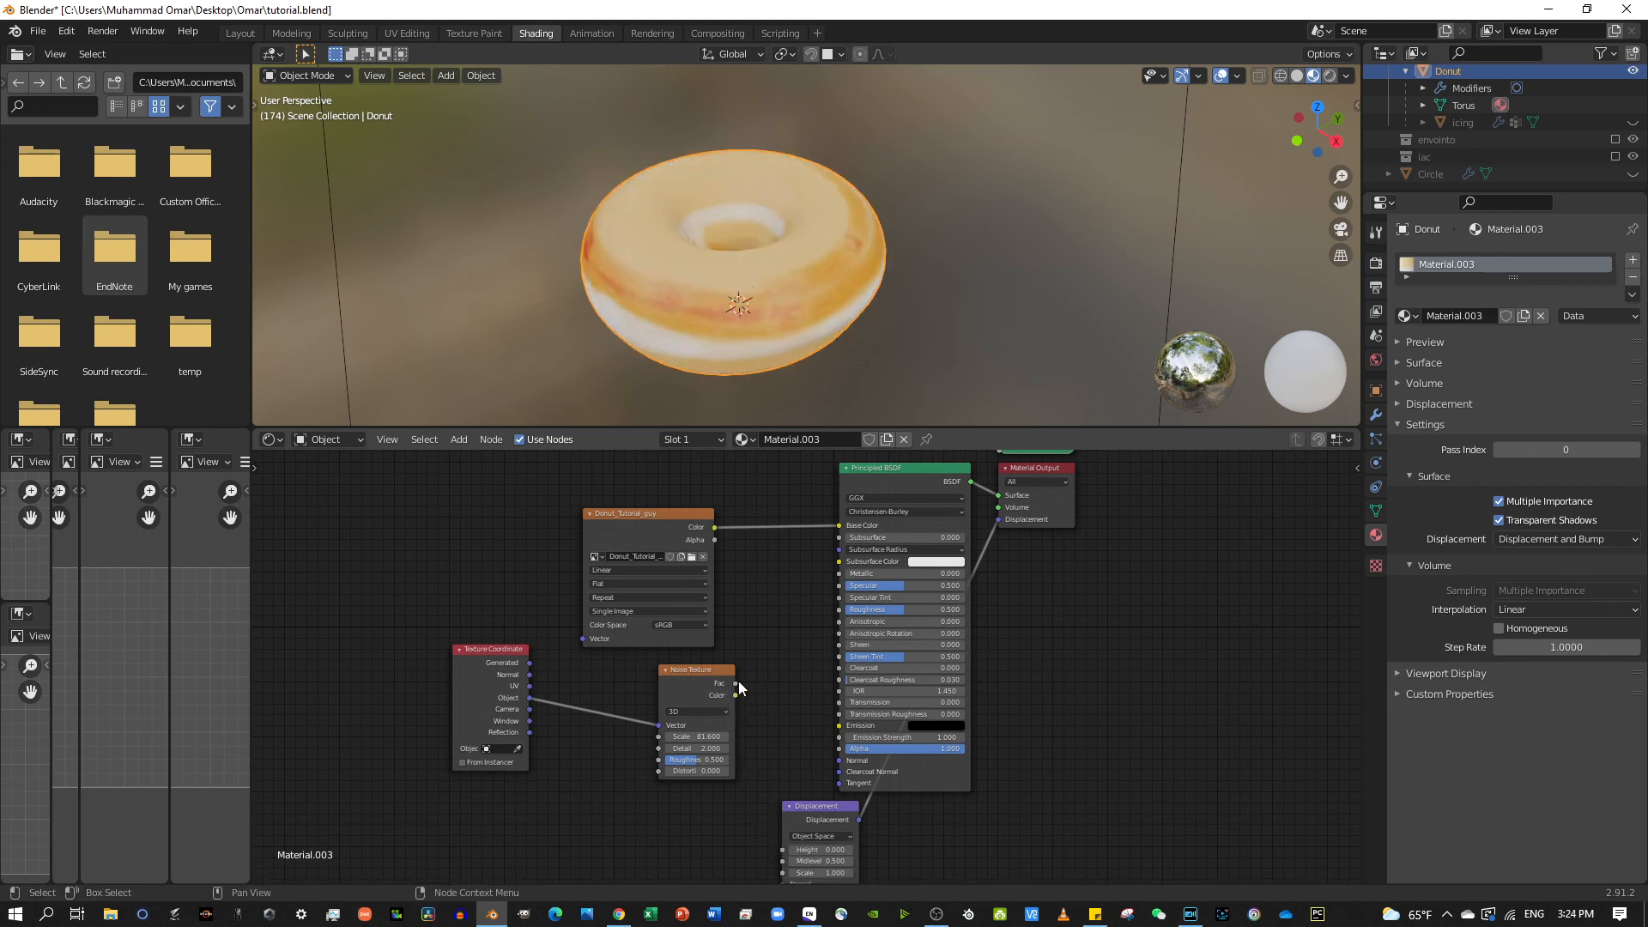
{"action": "left_click_drag", "start_coordinate": [736, 683], "coordinate": [783, 851]}
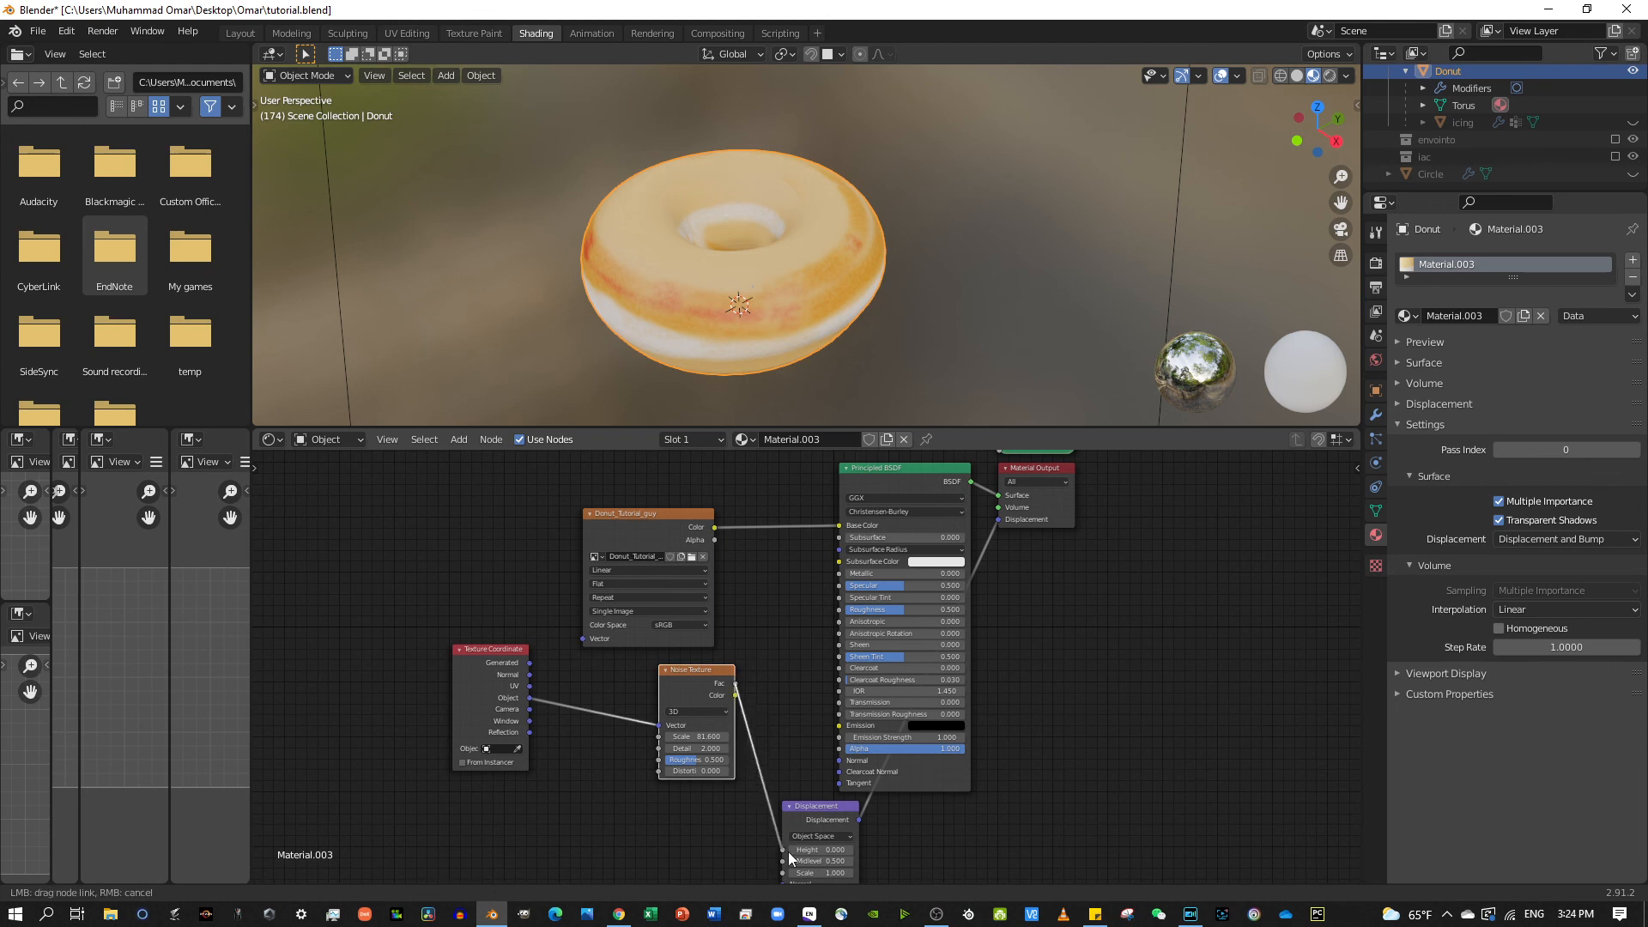
Preview the Noise Texture's Fac output on the donut and reconnect the Principled BSDF to Material Output's Surface input
{"action": "left_click", "coordinate": [681, 685], "text": "ctrl+shift"}
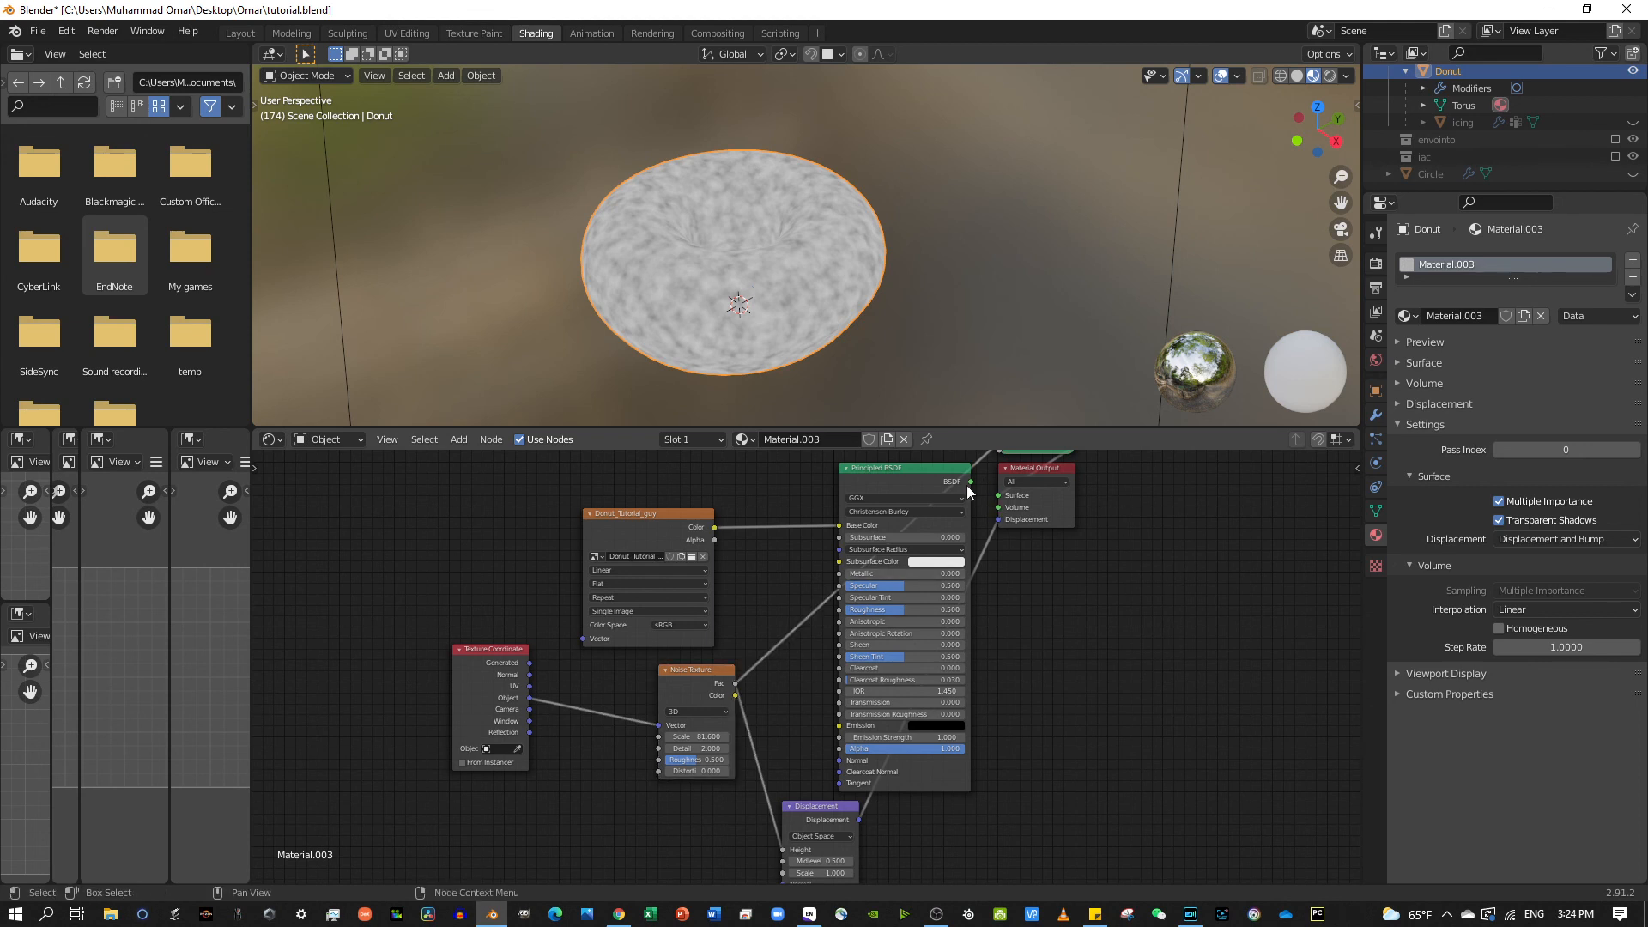
{"action": "left_click_drag", "start_coordinate": [971, 482], "coordinate": [999, 496]}
{"action": "middle_click_drag", "start_coordinate": [1187, 594], "coordinate": [1149, 684]}
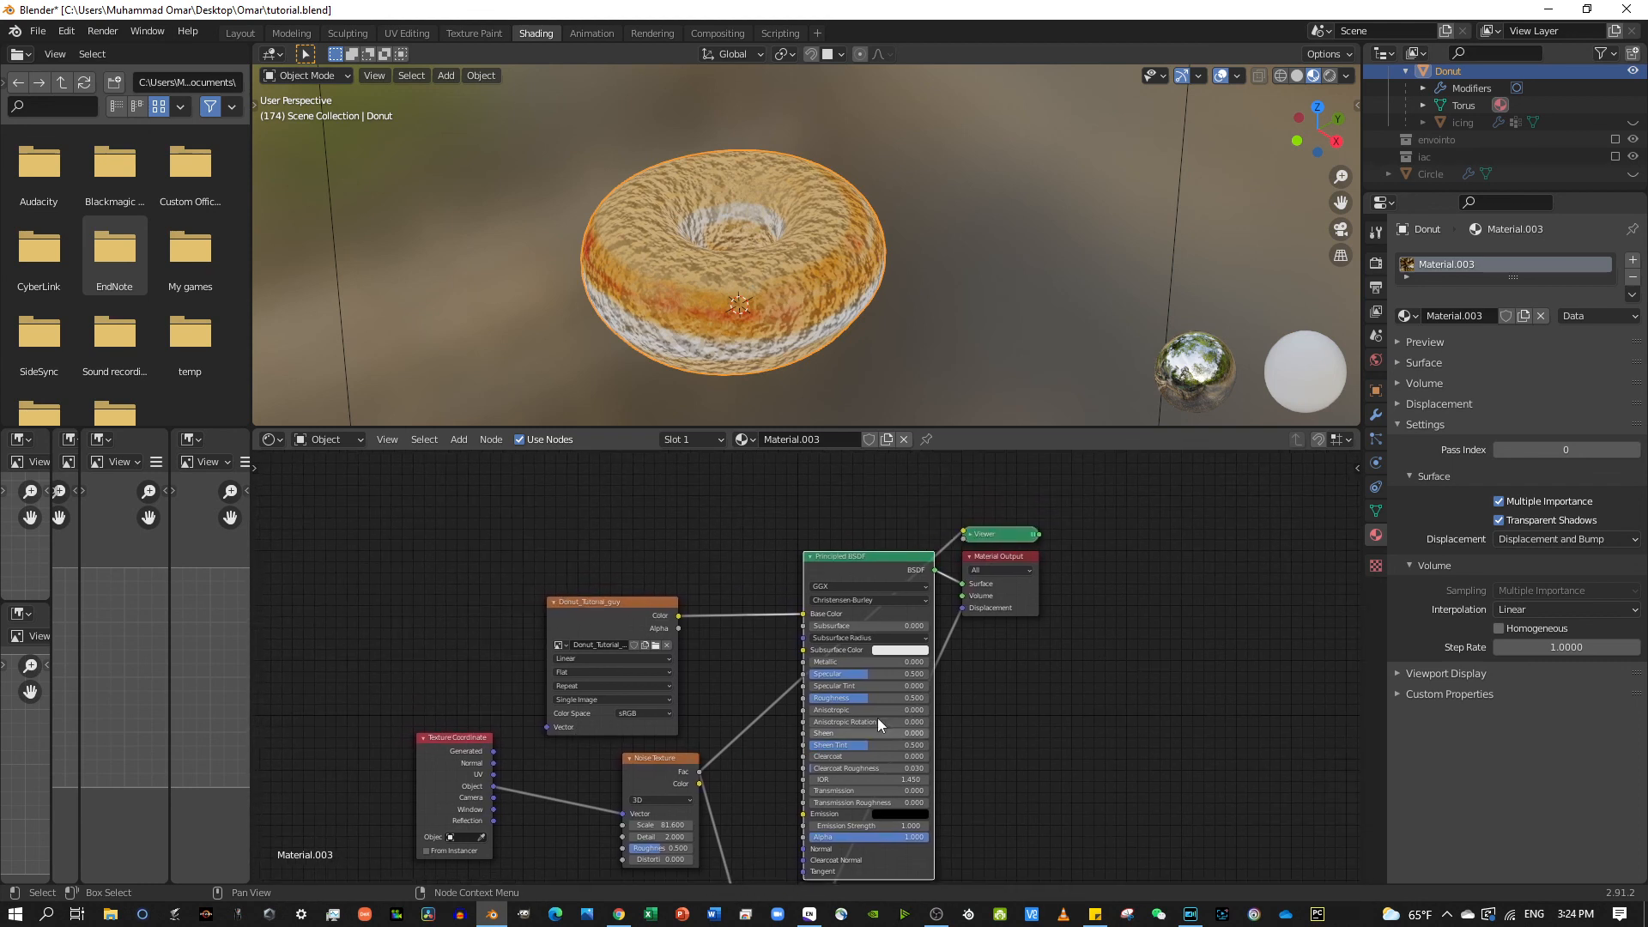